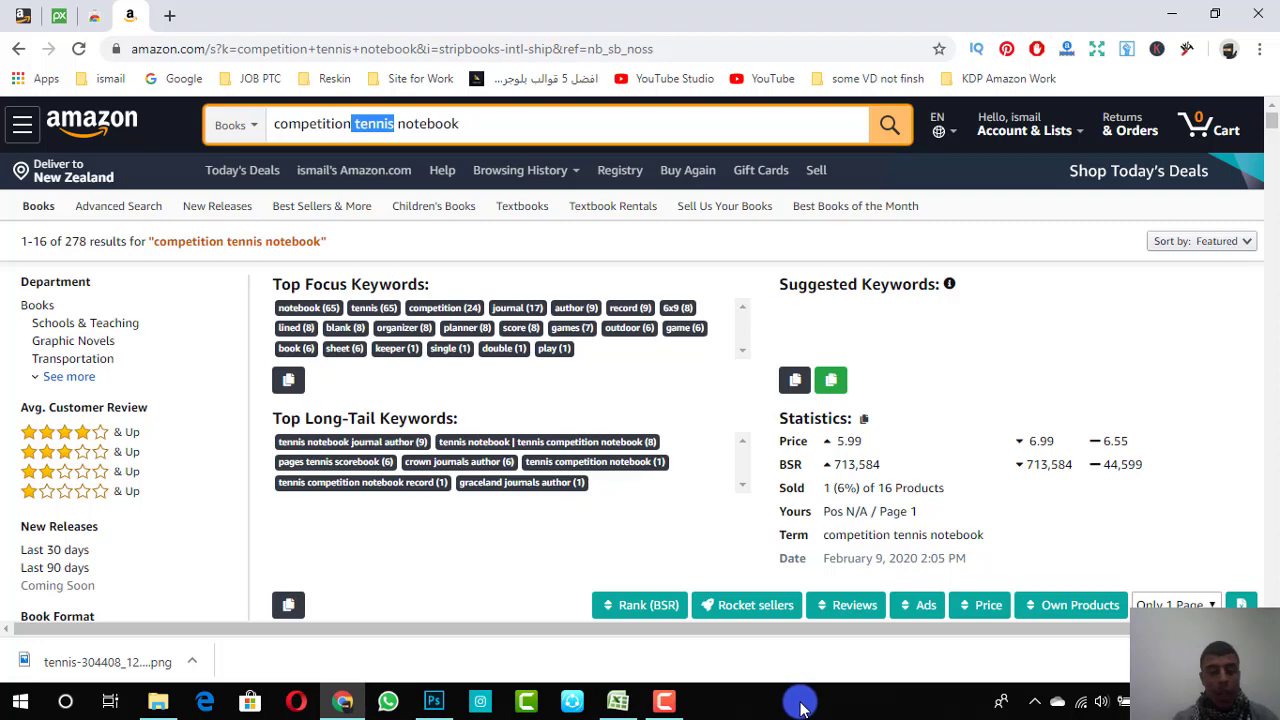
mouse_move(434, 700)
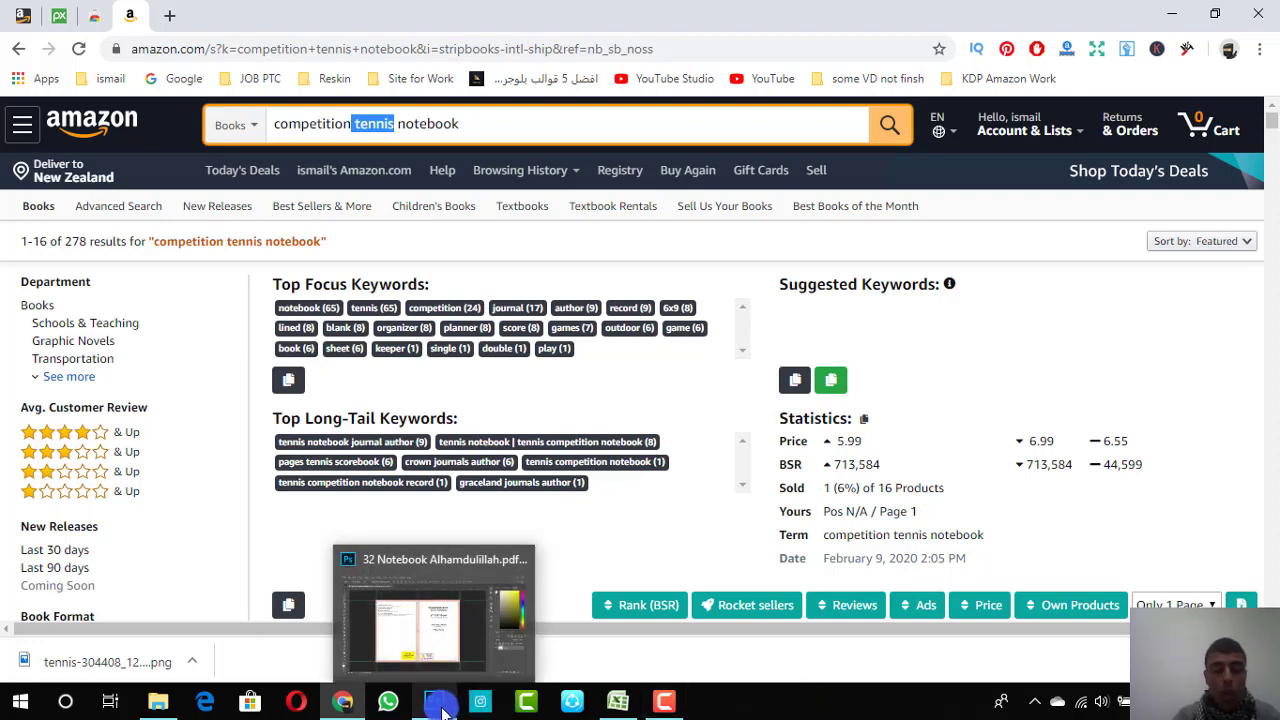
left_click(531, 646)
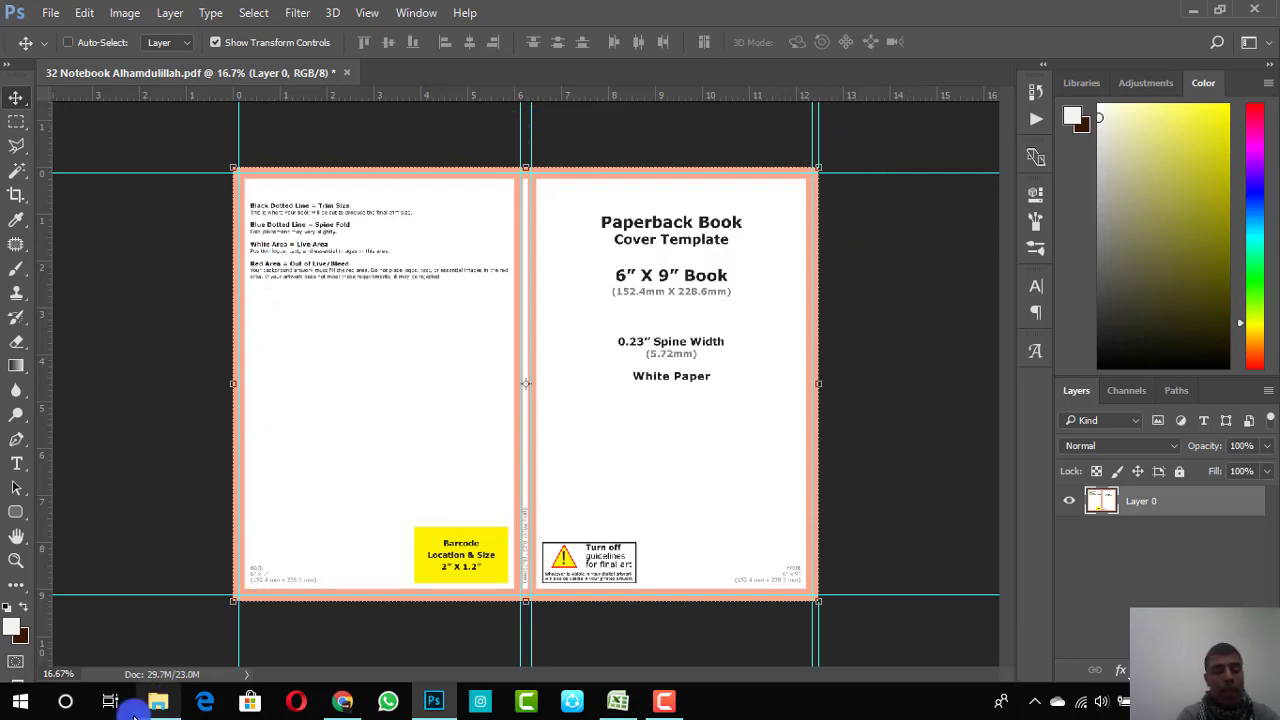
left_click(342, 701)
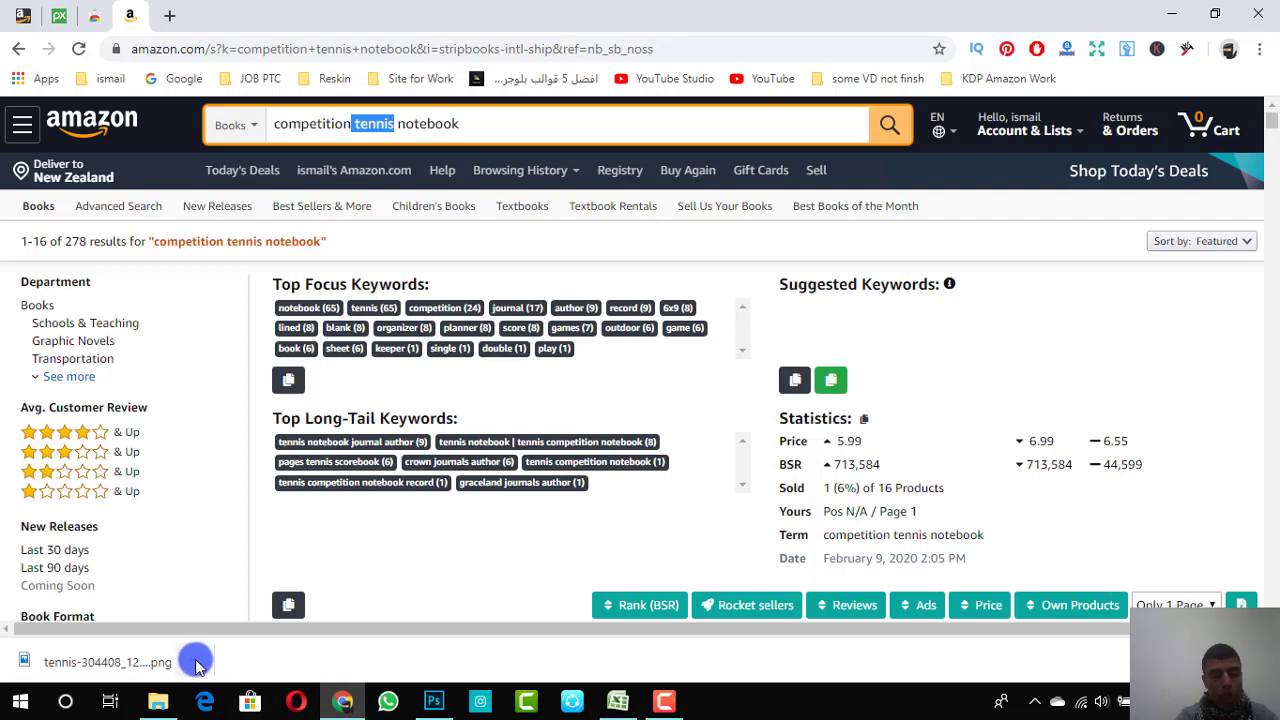
Step: Locate the downloaded tennis-304408_1280.png in its folder and open it in Photoshop as a separate document
left_click(196, 666)
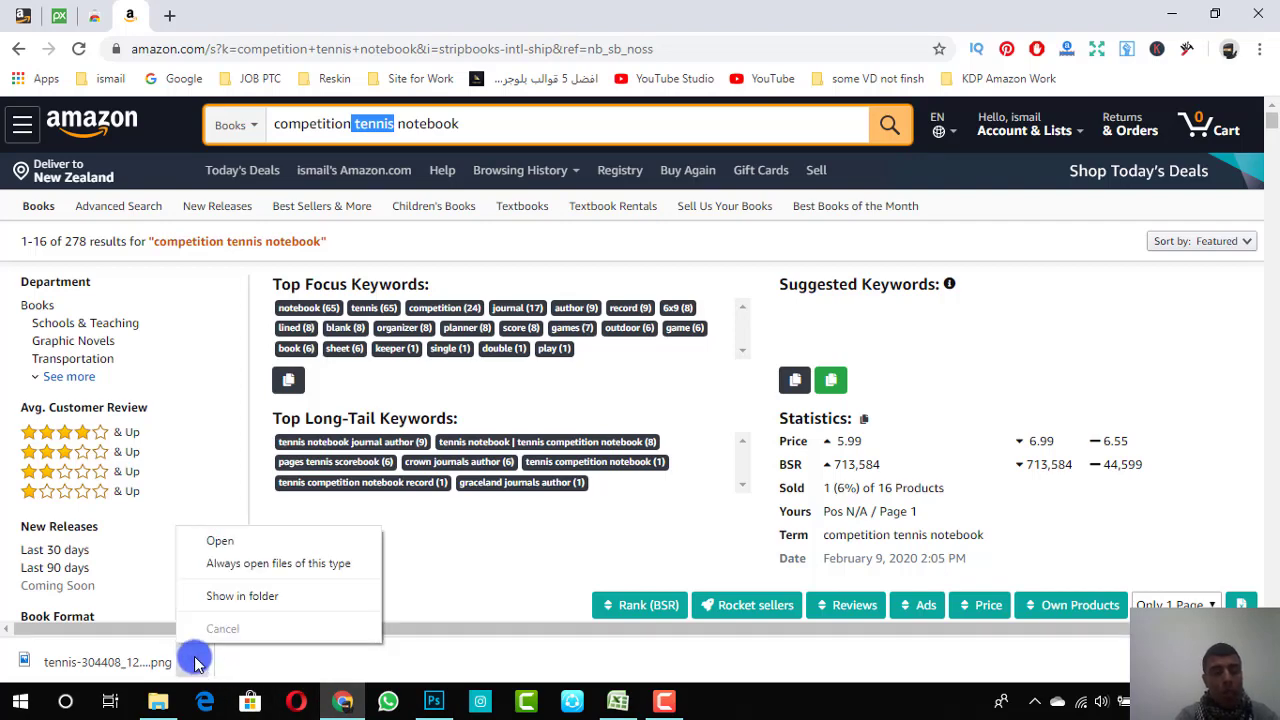
left_click(222, 598)
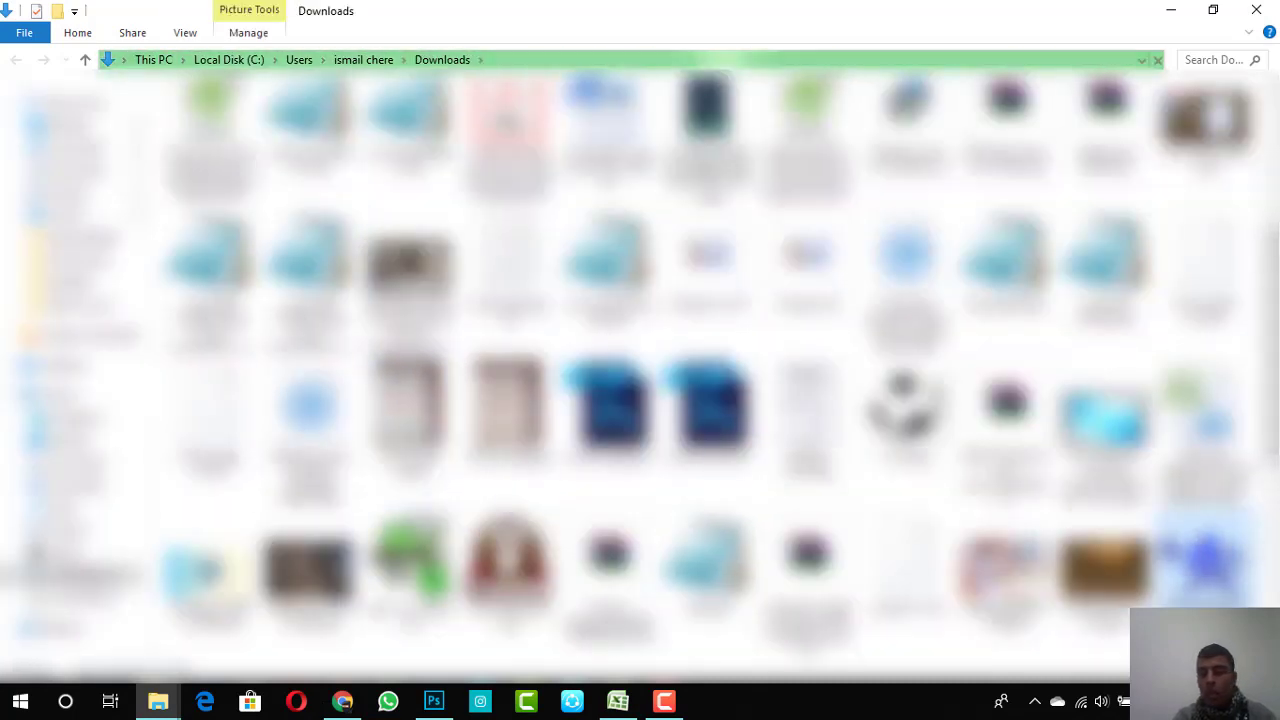
scroll(780, 590, "down", 1)
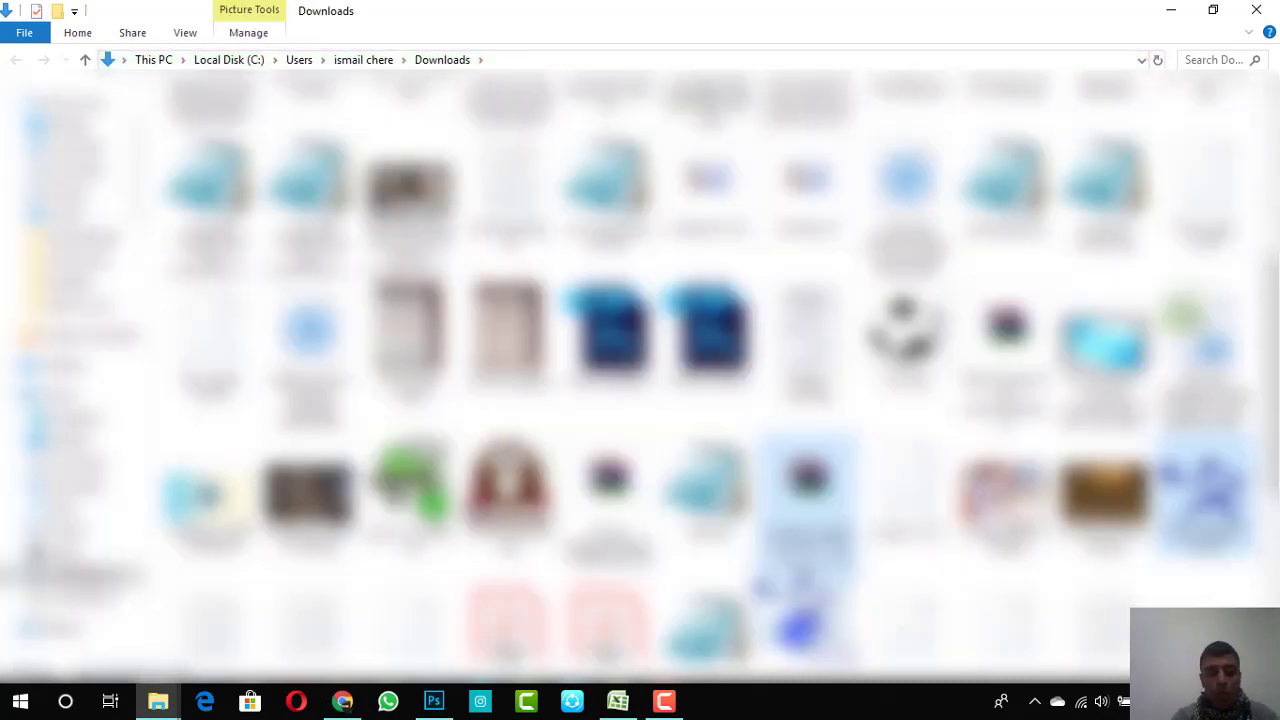
scroll(797, 625, "down", 1)
left_click(433, 700)
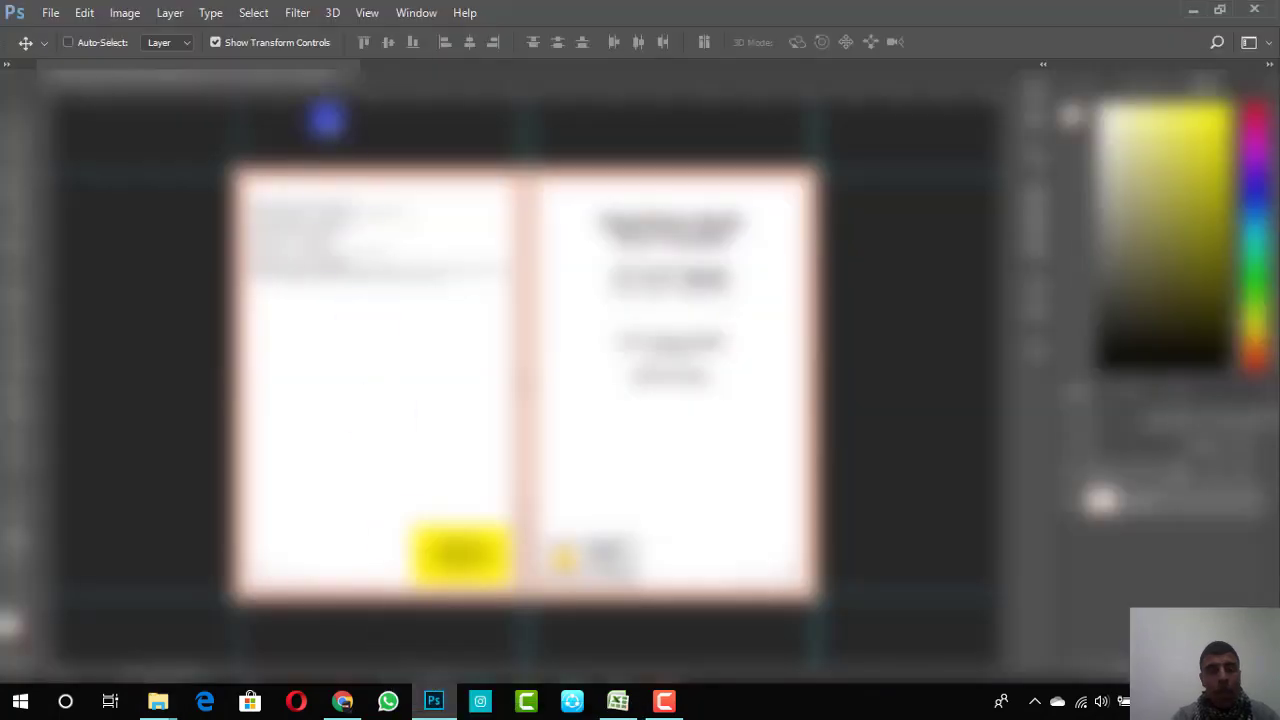
left_click_drag(325, 120, 398, 80)
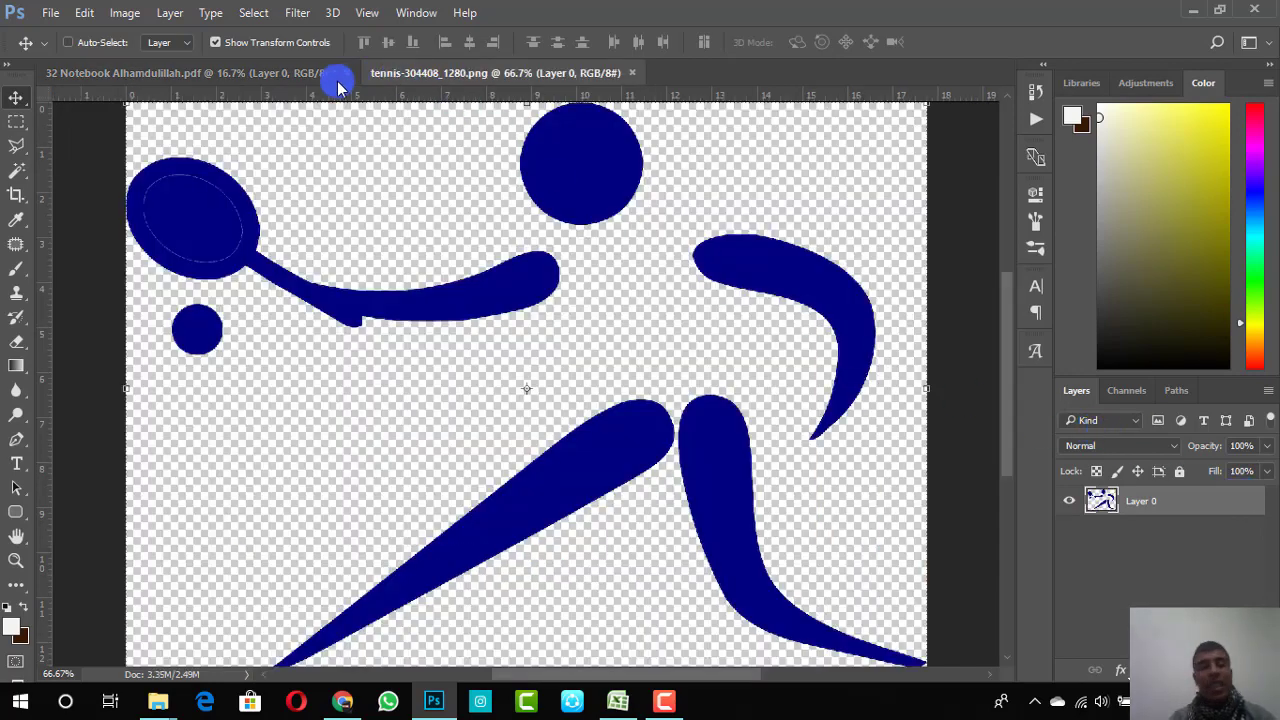
Step: Add two new blank layers above the template layer in the 32 Notebook Alhamdulillah.pdf cover document
left_click(283, 76)
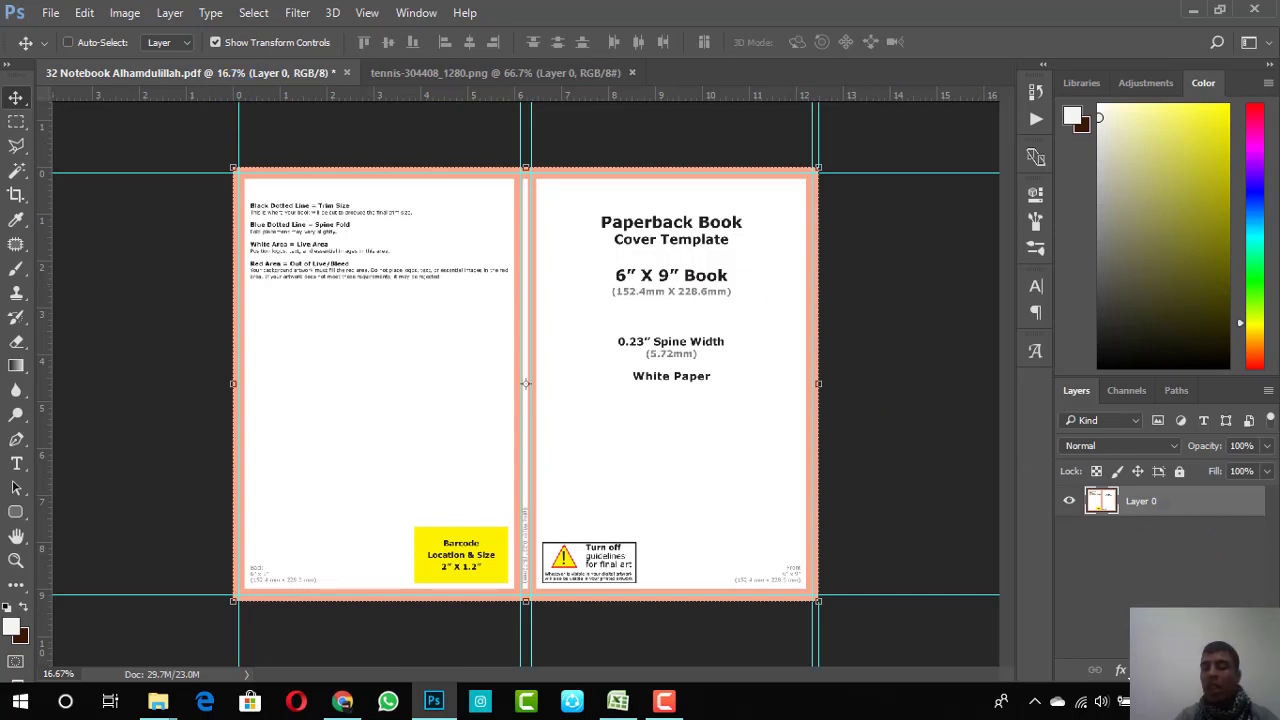
key("ctrl+shift+alt+n")
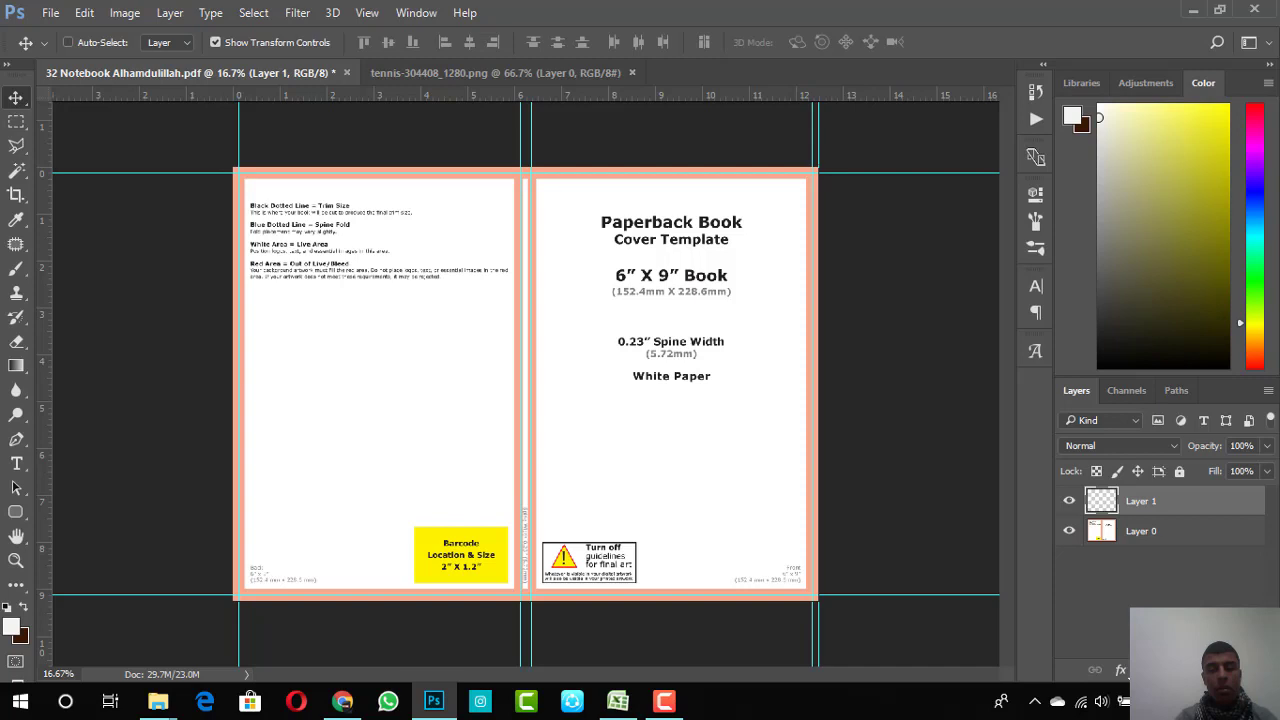
key("ctrl+shift+alt+n")
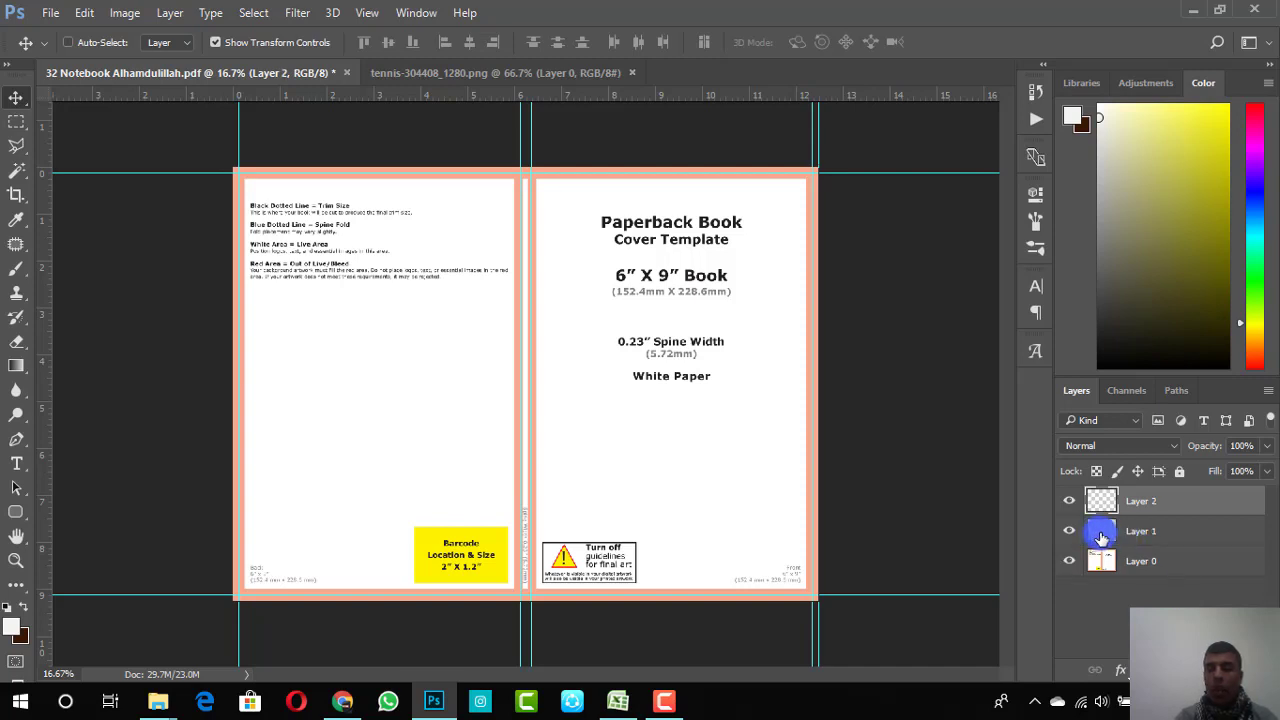
Step: Fill the lower of the two blank layers with the olive colour #8f8f66
left_click(1127, 534)
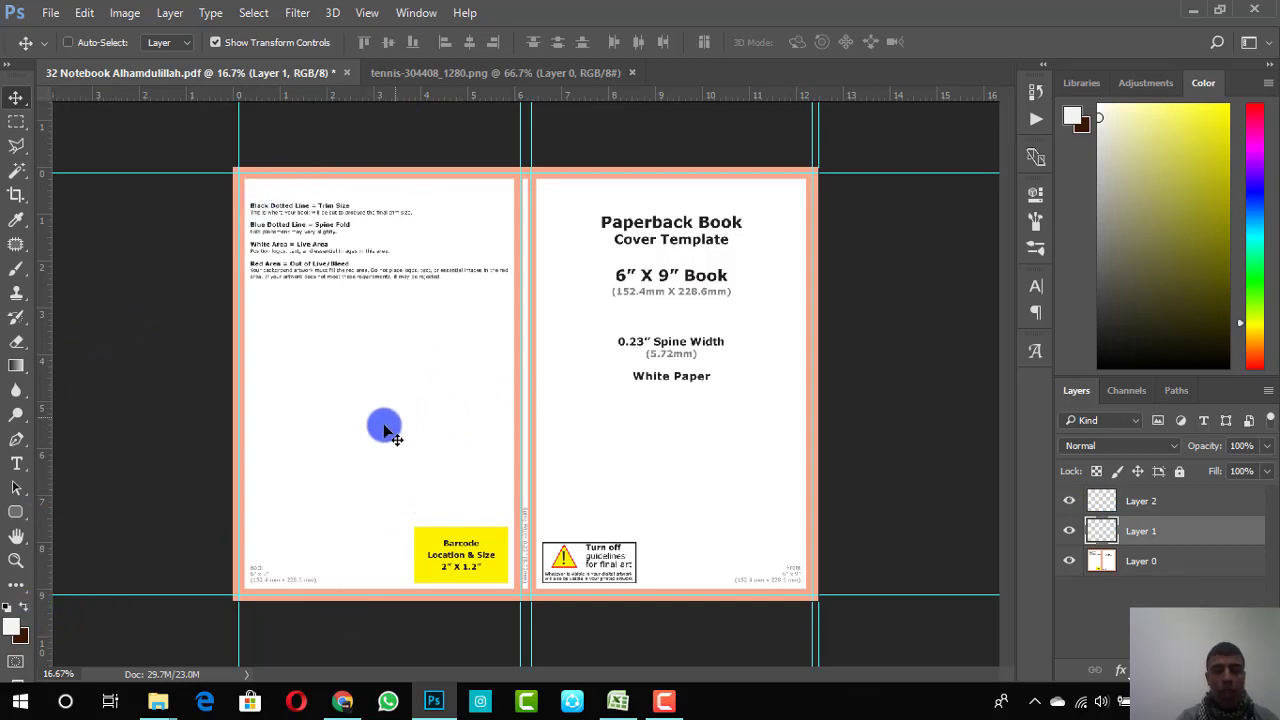
left_click(15, 628)
left_click_drag(900, 380, 811, 420)
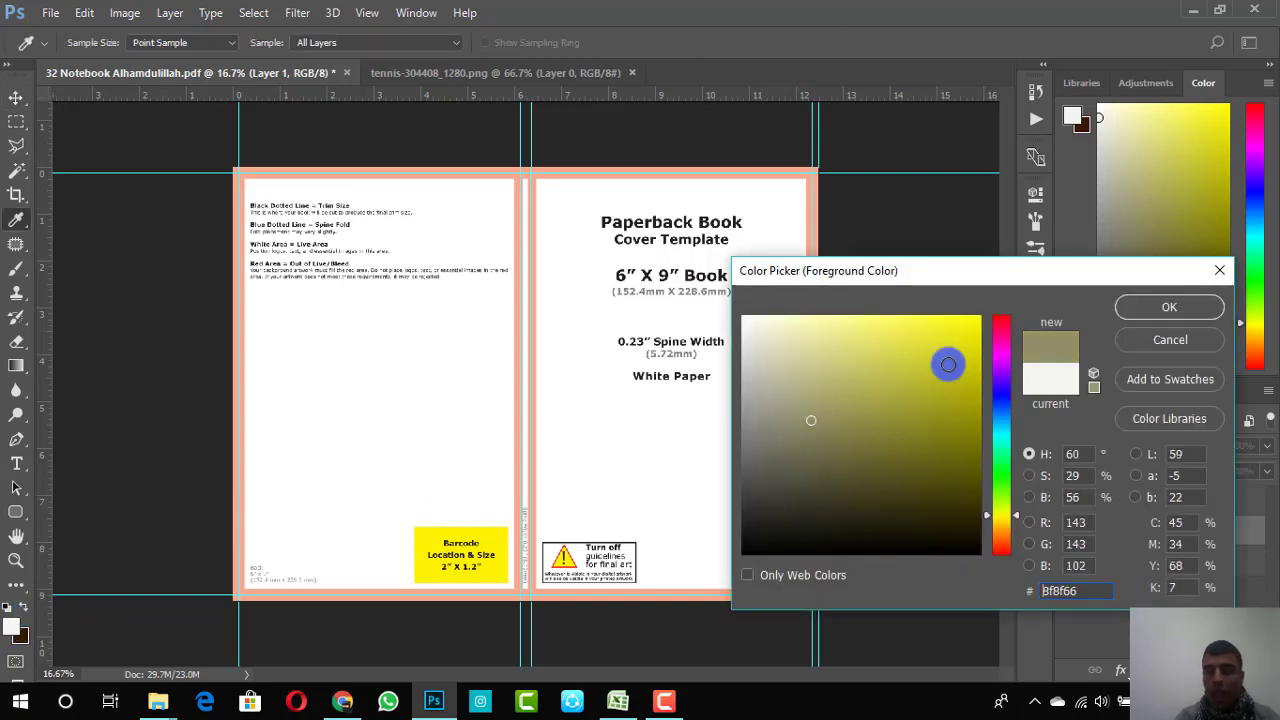
left_click(1193, 312)
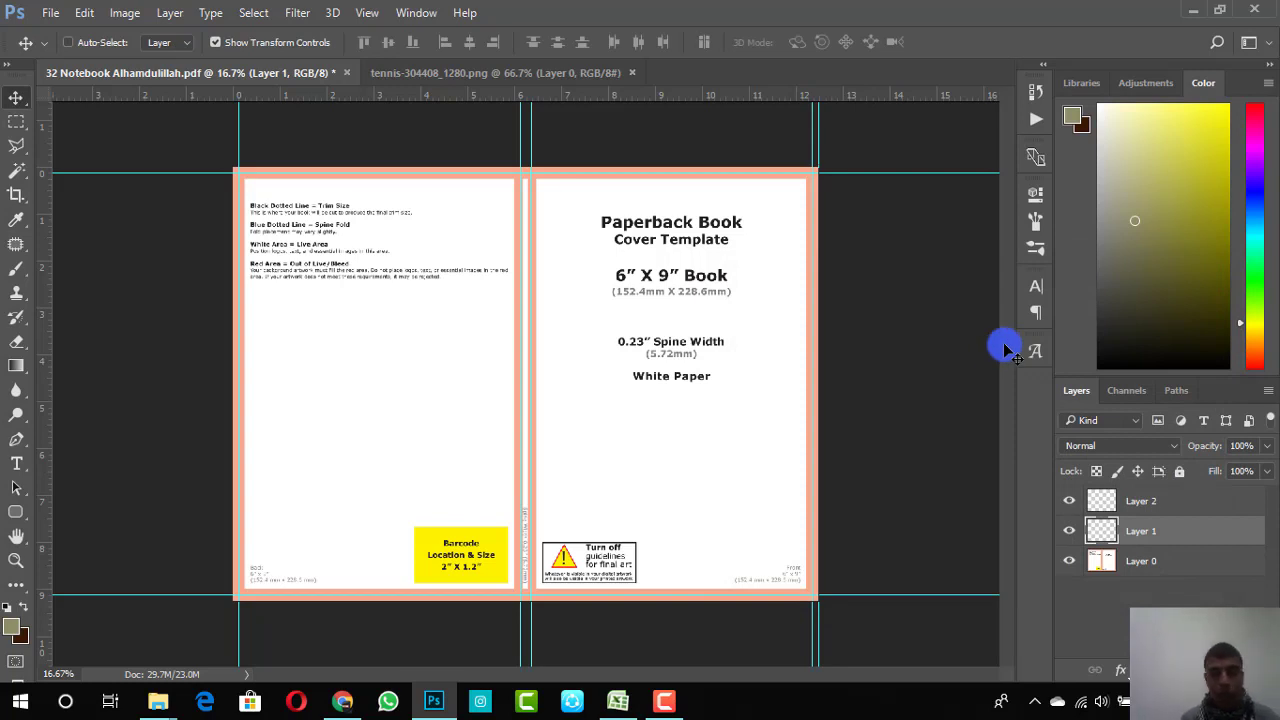
key("alt+BackSpace")
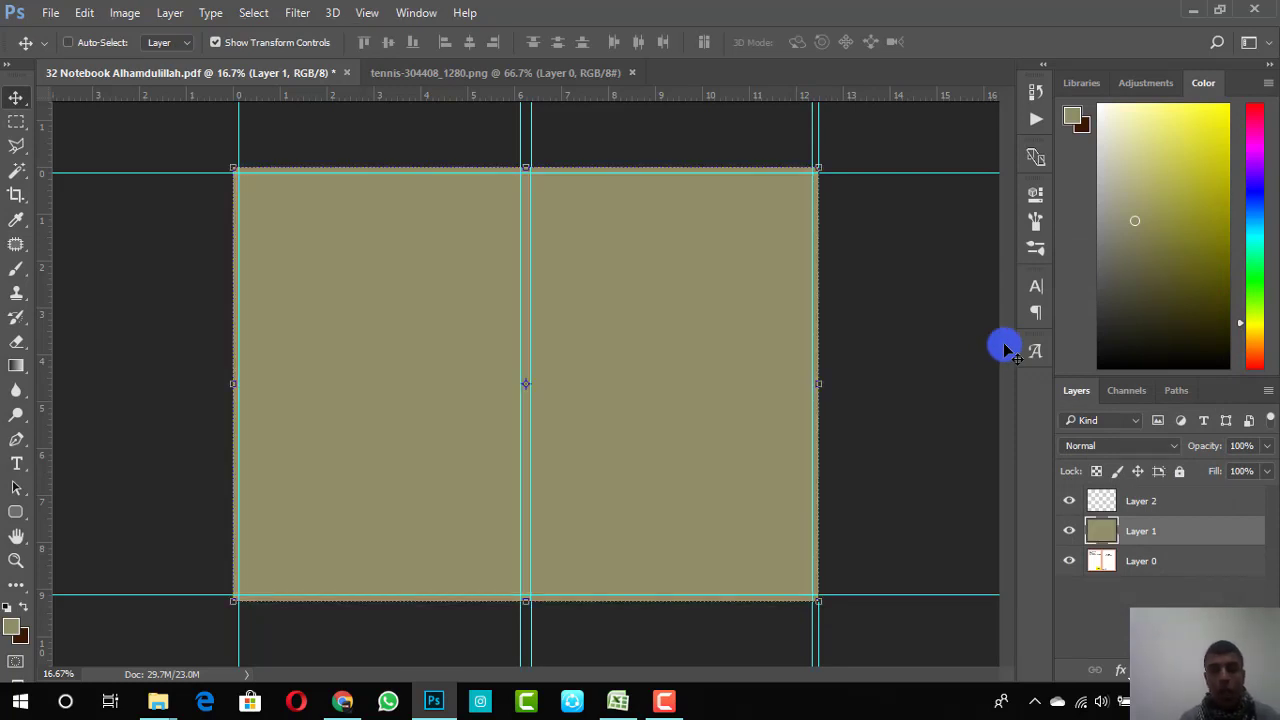
Step: Copy the tennis player figure from the PNG document into the cover, placing it on the lower half of the front cover
left_click(428, 75)
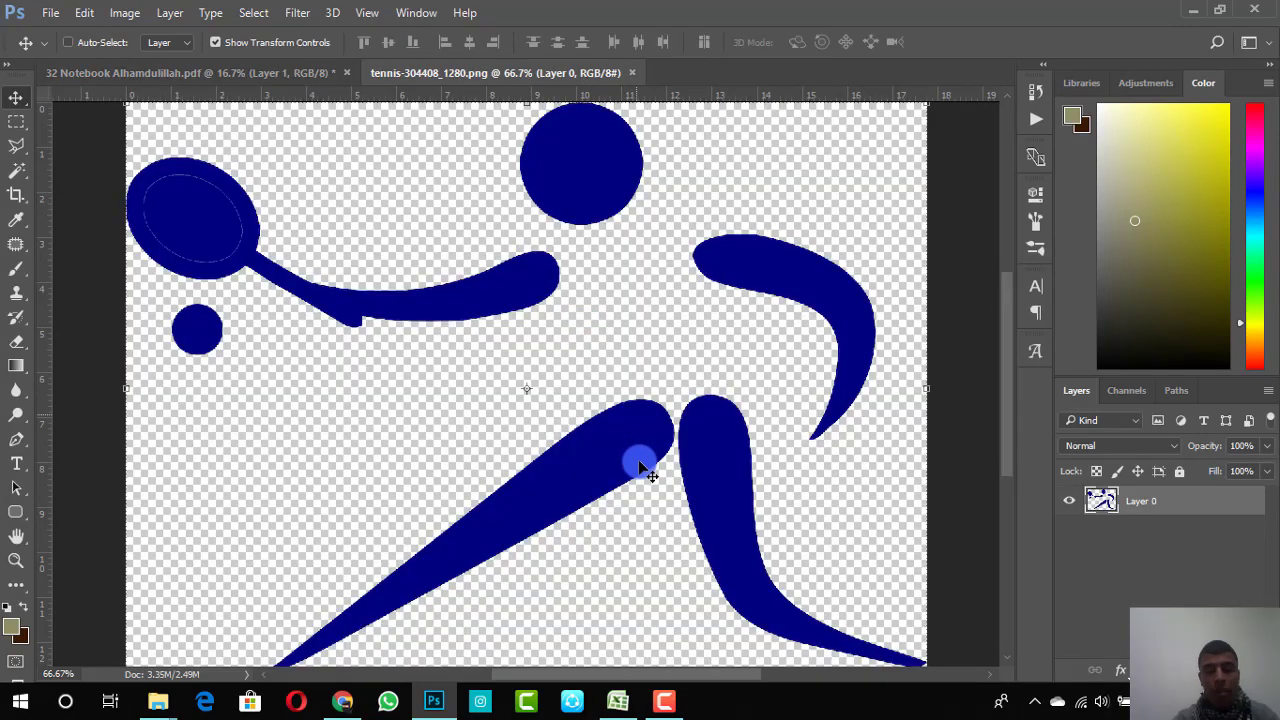
left_click_drag(640, 465, 713, 483)
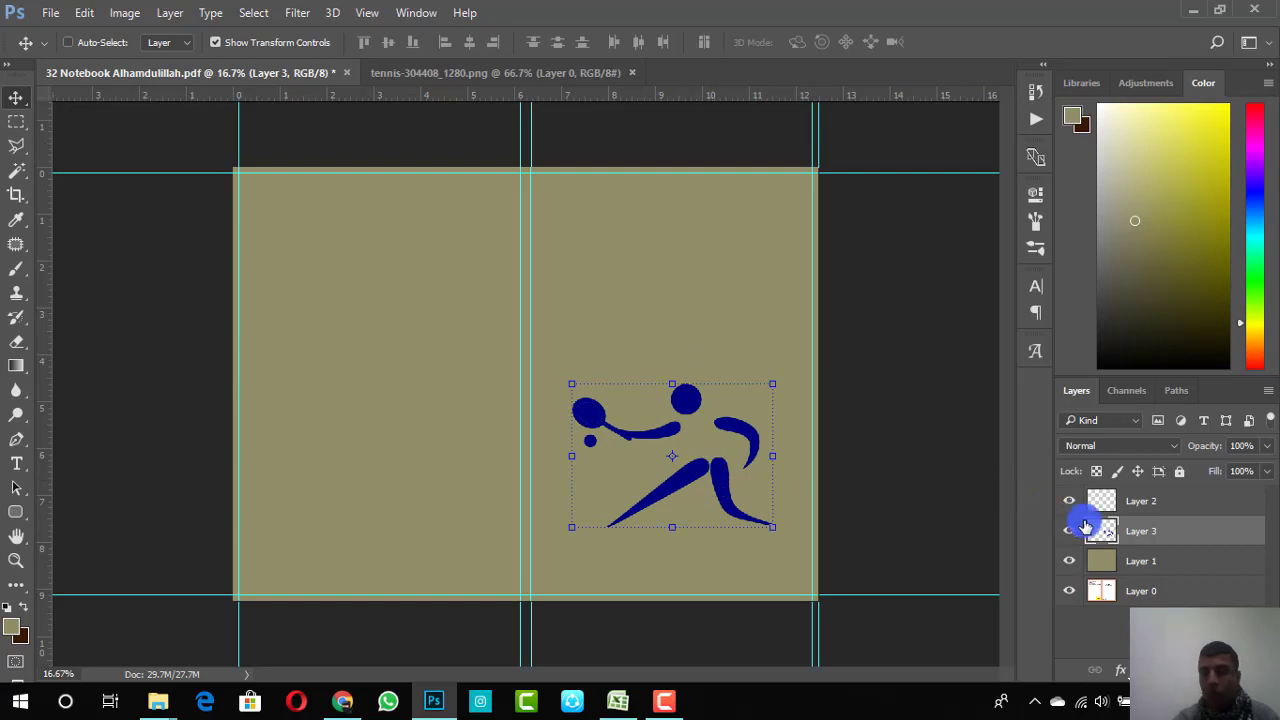
Step: Add the text "Notebook" above the tennis figure on the front cover
left_click(1114, 566)
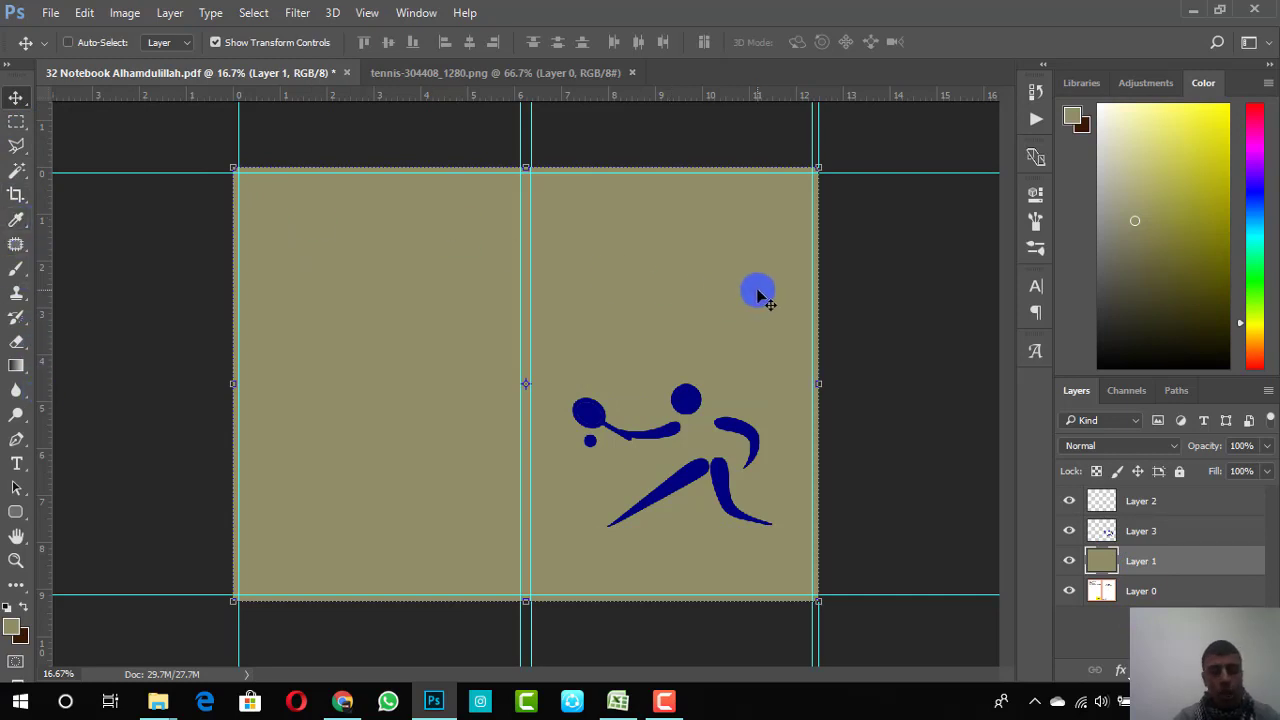
key("t")
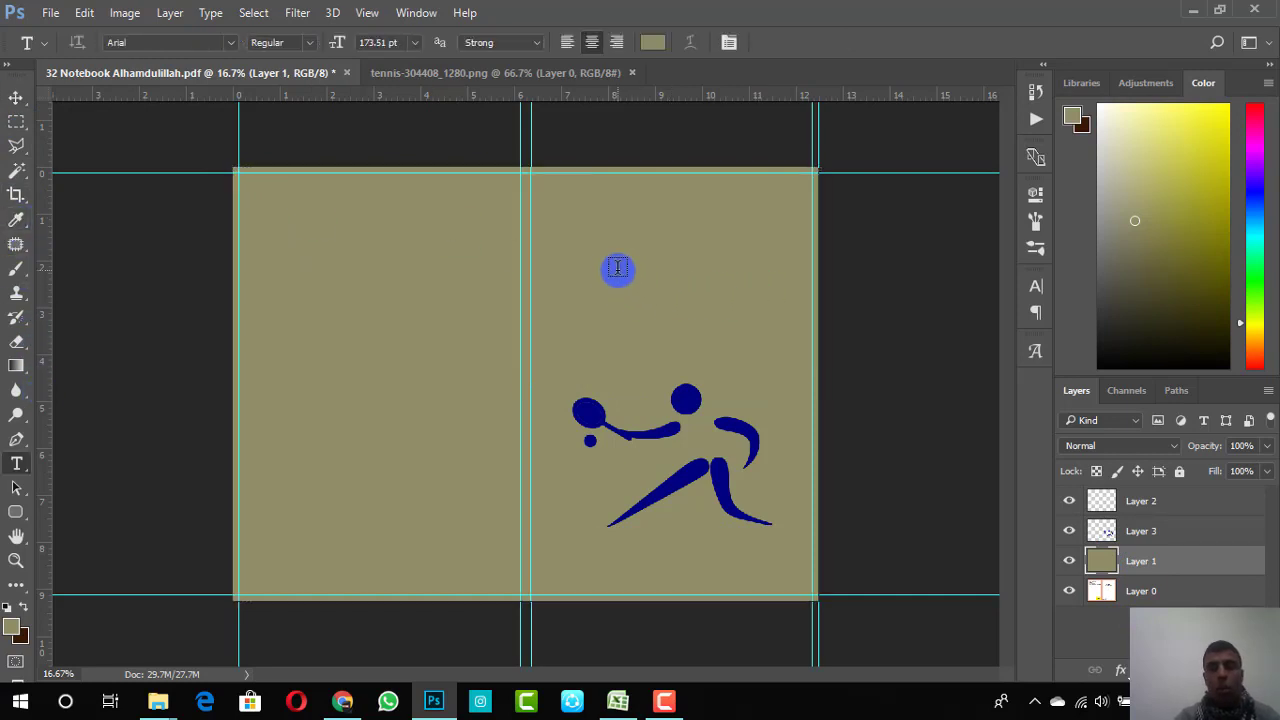
left_click(617, 268)
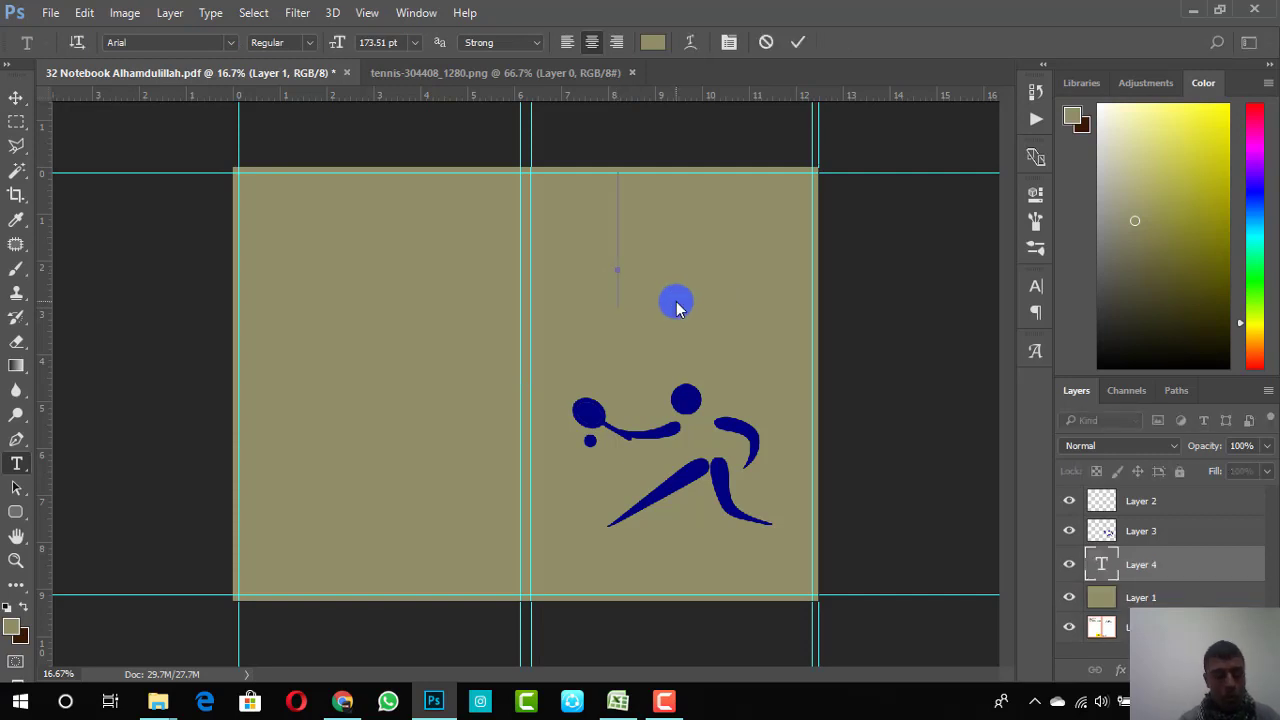
type("M")
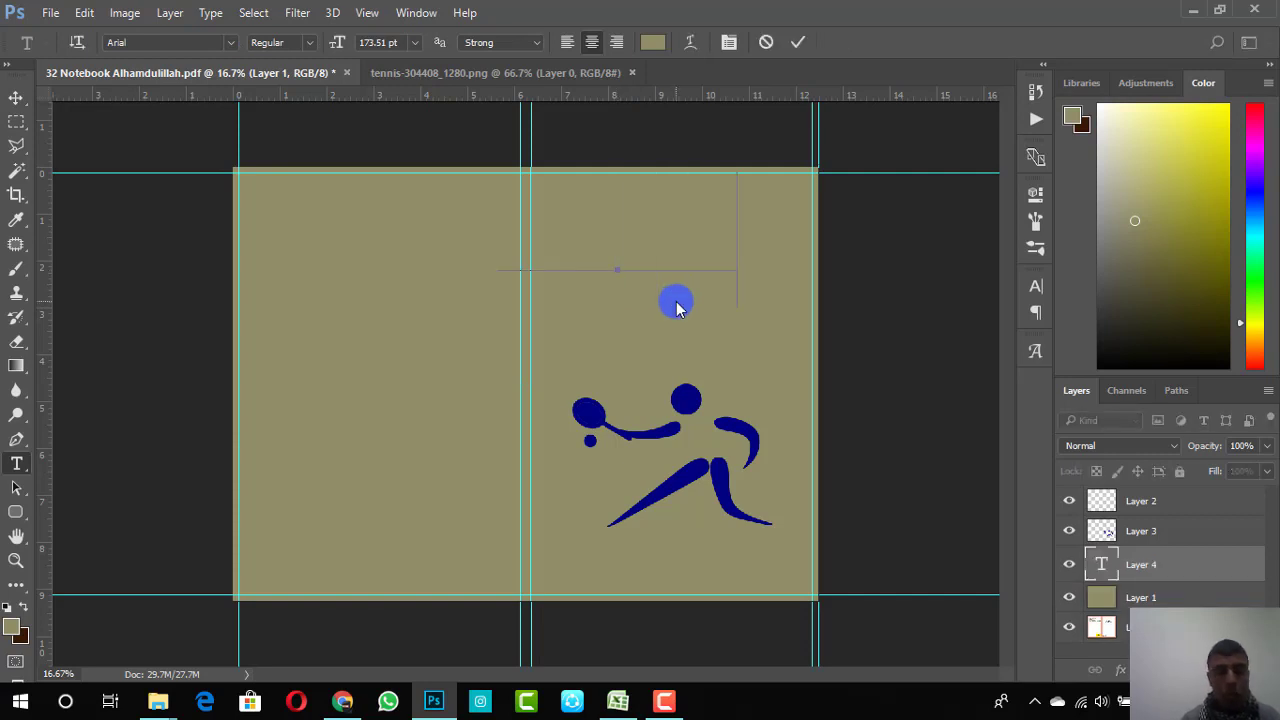
type("i")
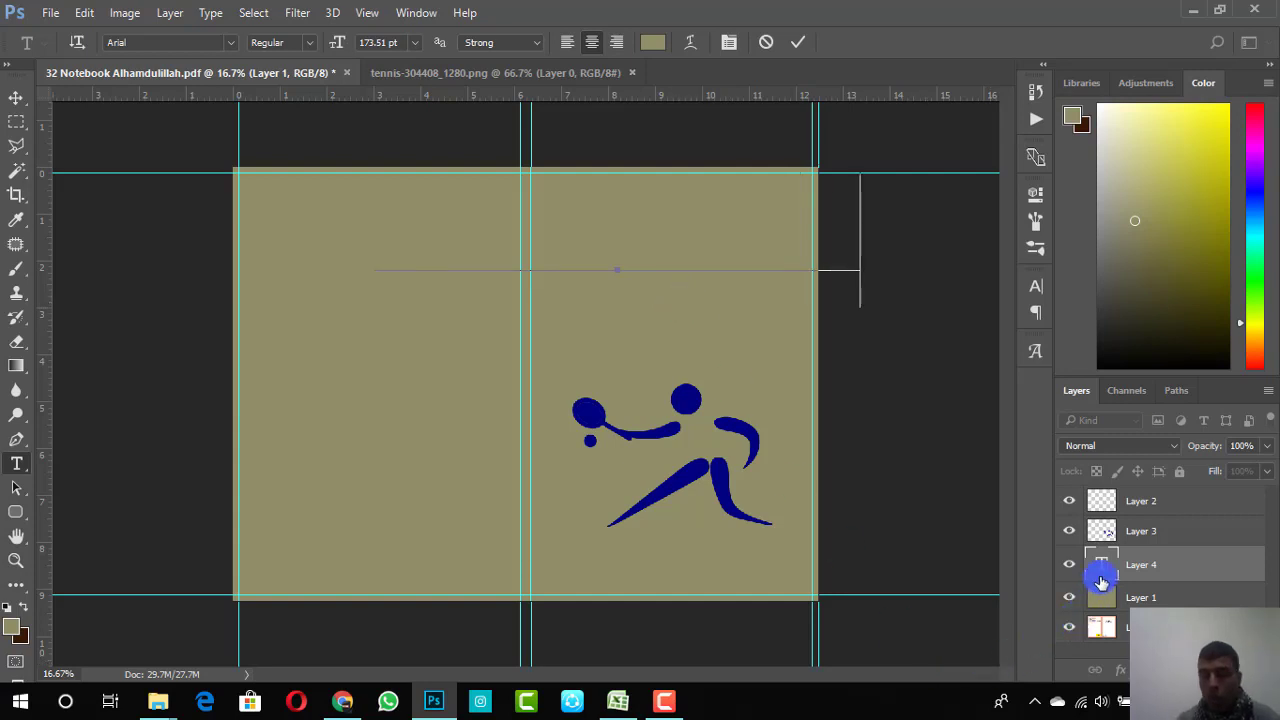
left_click_drag(1094, 563, 1114, 611)
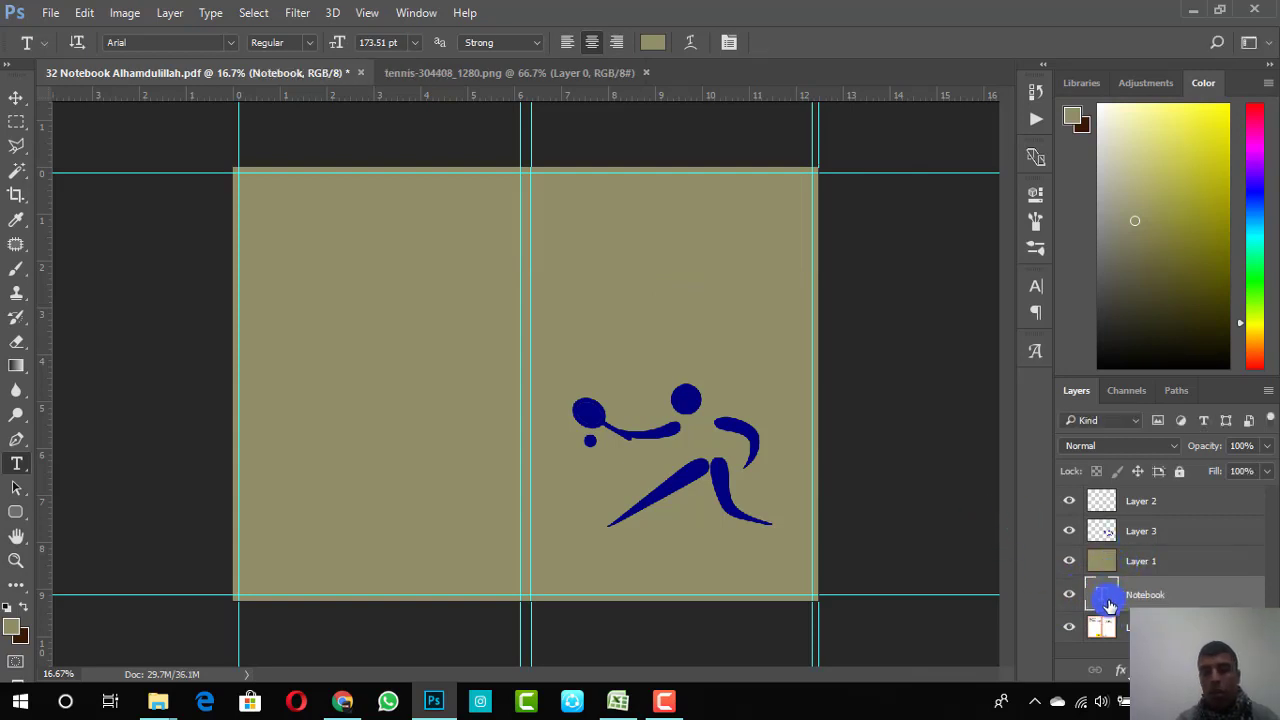
Step: Recolour the Notebook text to the figure's dark blue (#00007f) and move its layer above the olive background layer
double_click(1109, 605)
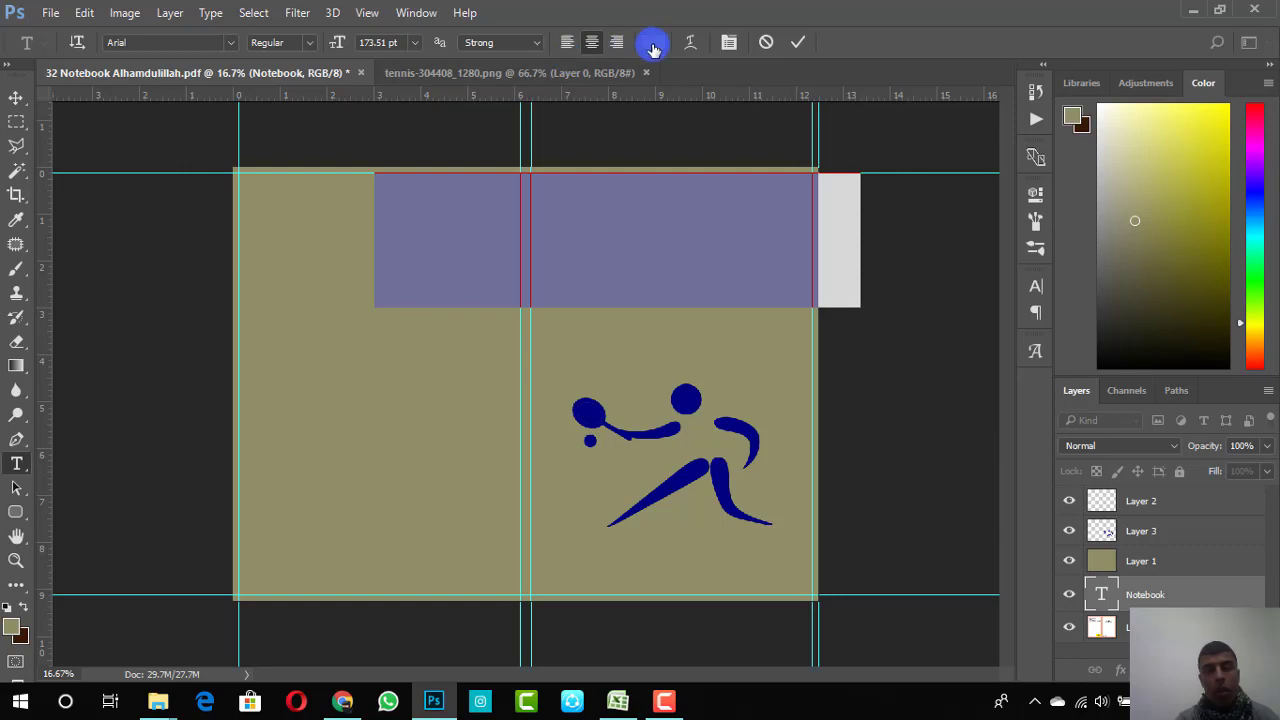
left_click(653, 45)
left_click(687, 400)
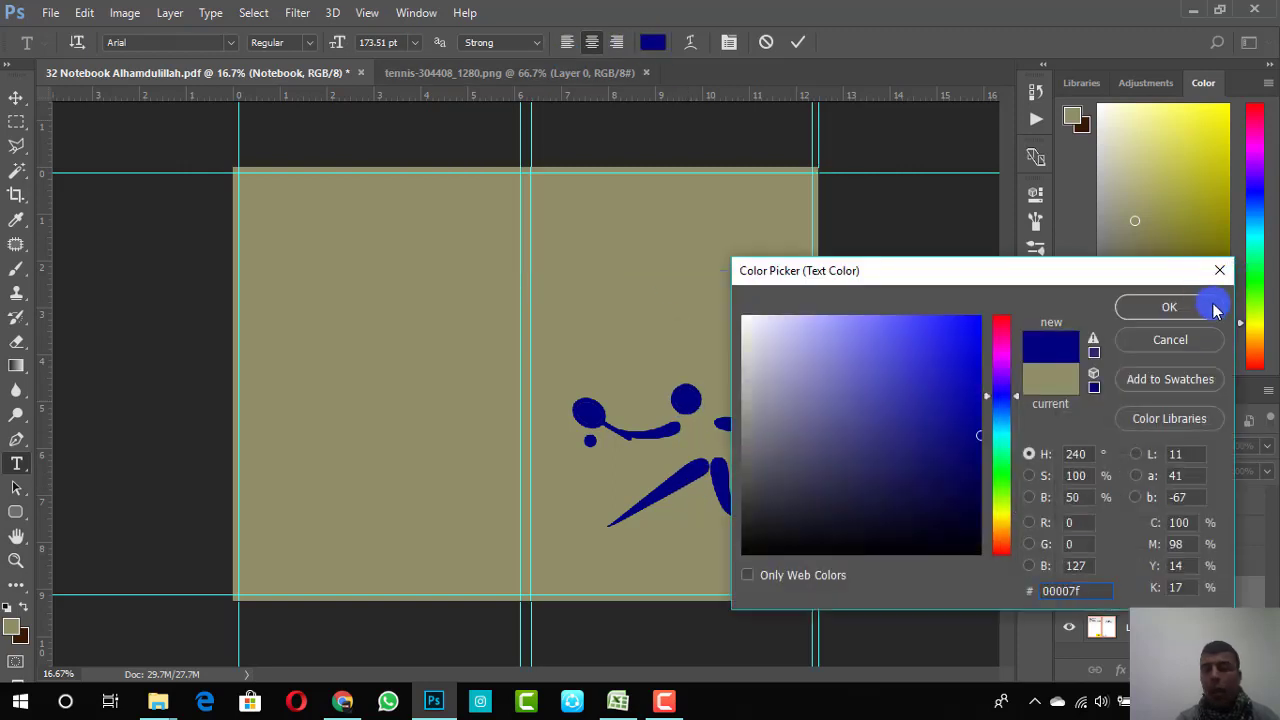
left_click(1213, 309)
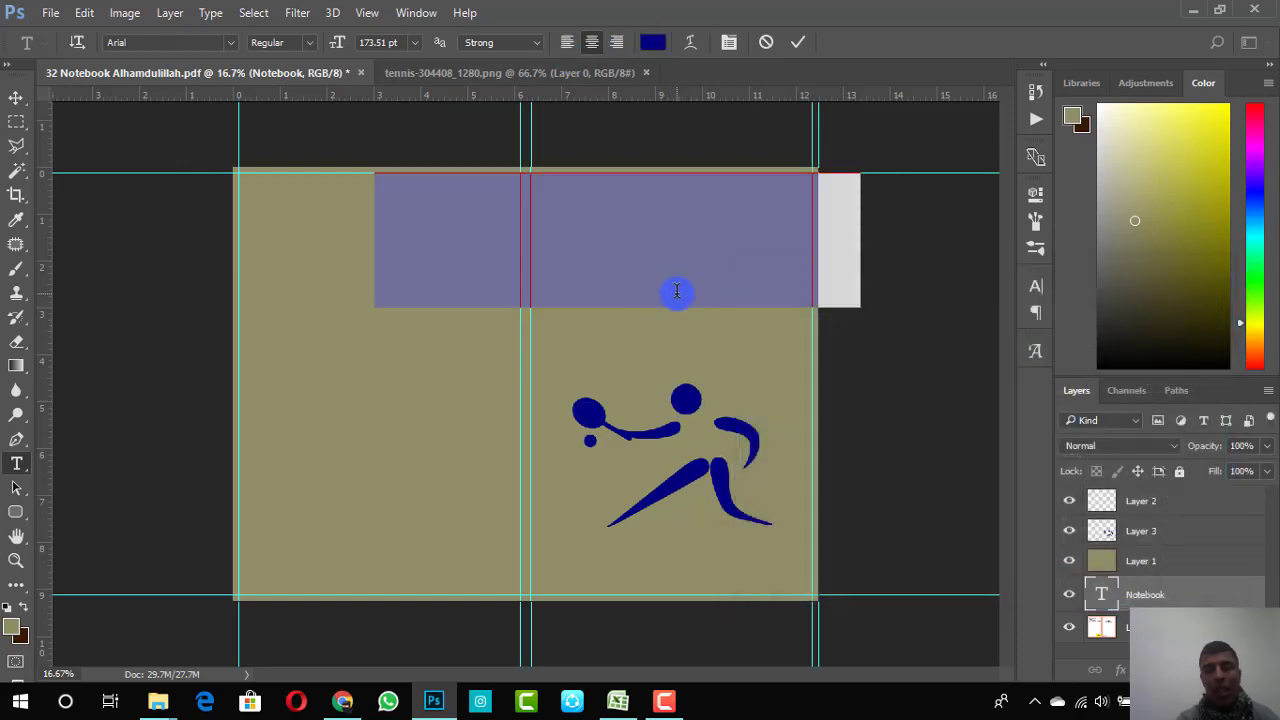
left_click(684, 281)
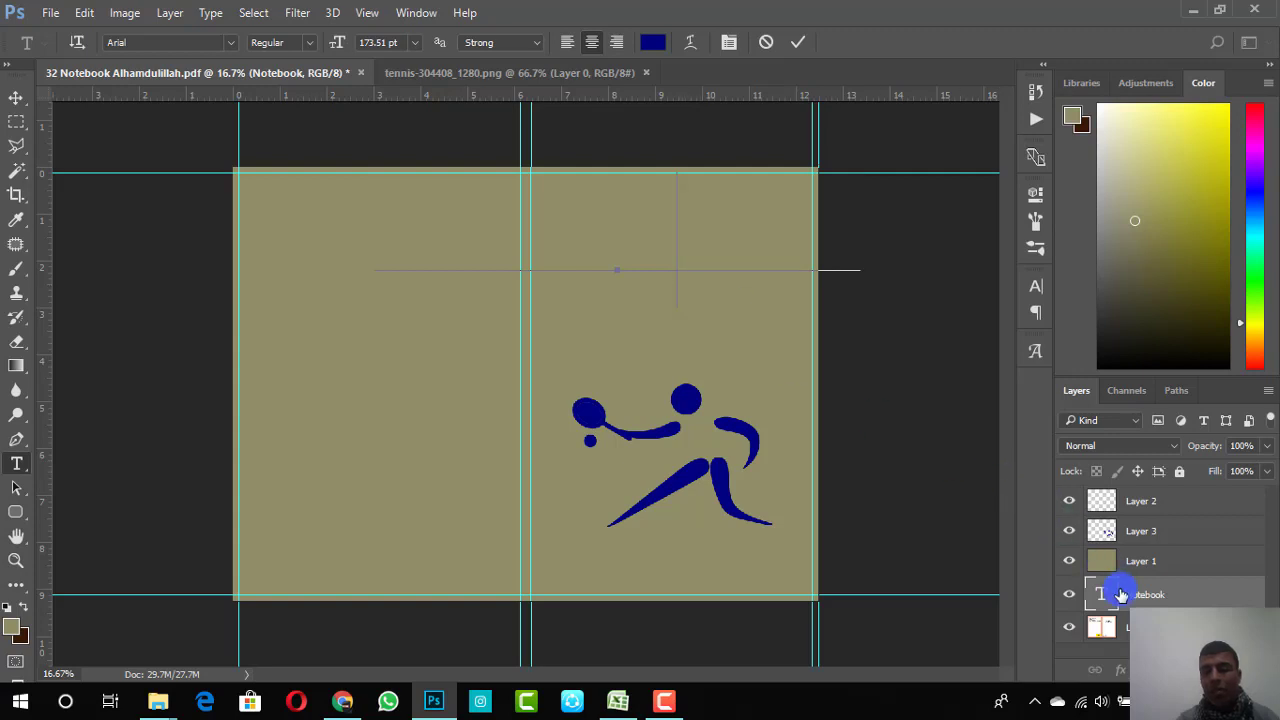
left_click_drag(1123, 591, 1089, 529)
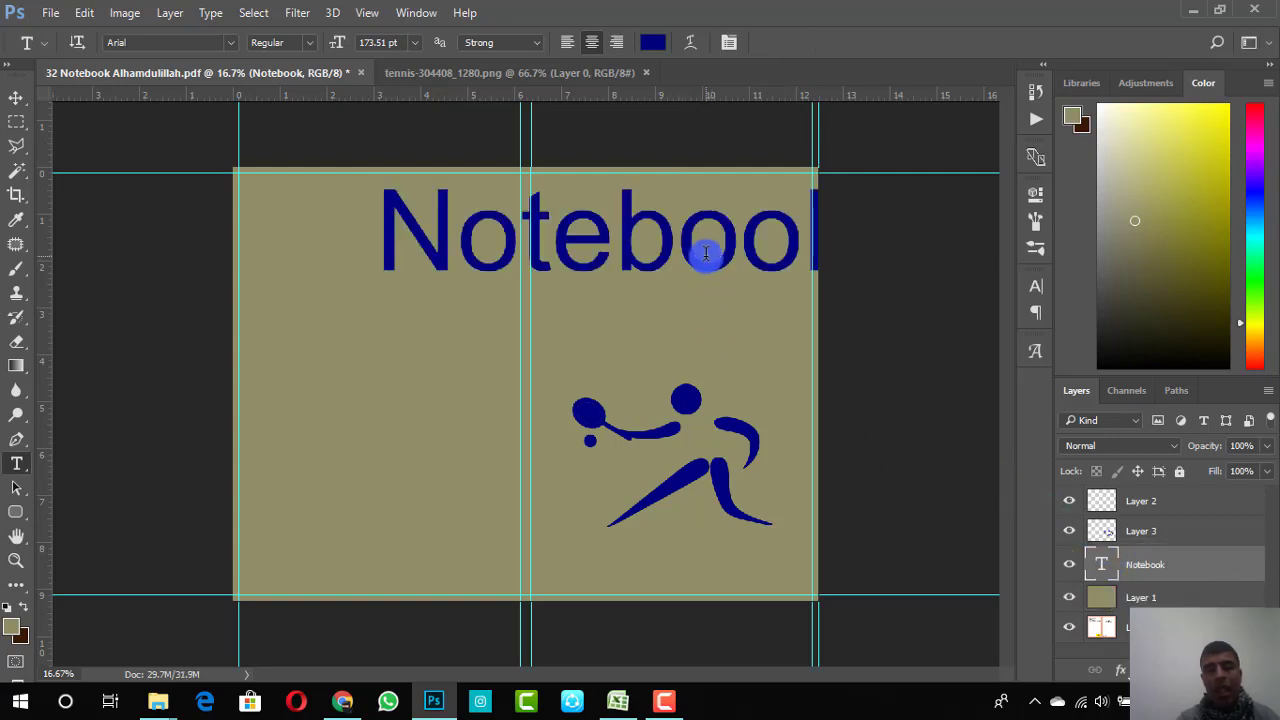
Step: Add a second line reading "tennis" to the Notebook text
double_click(1101, 565)
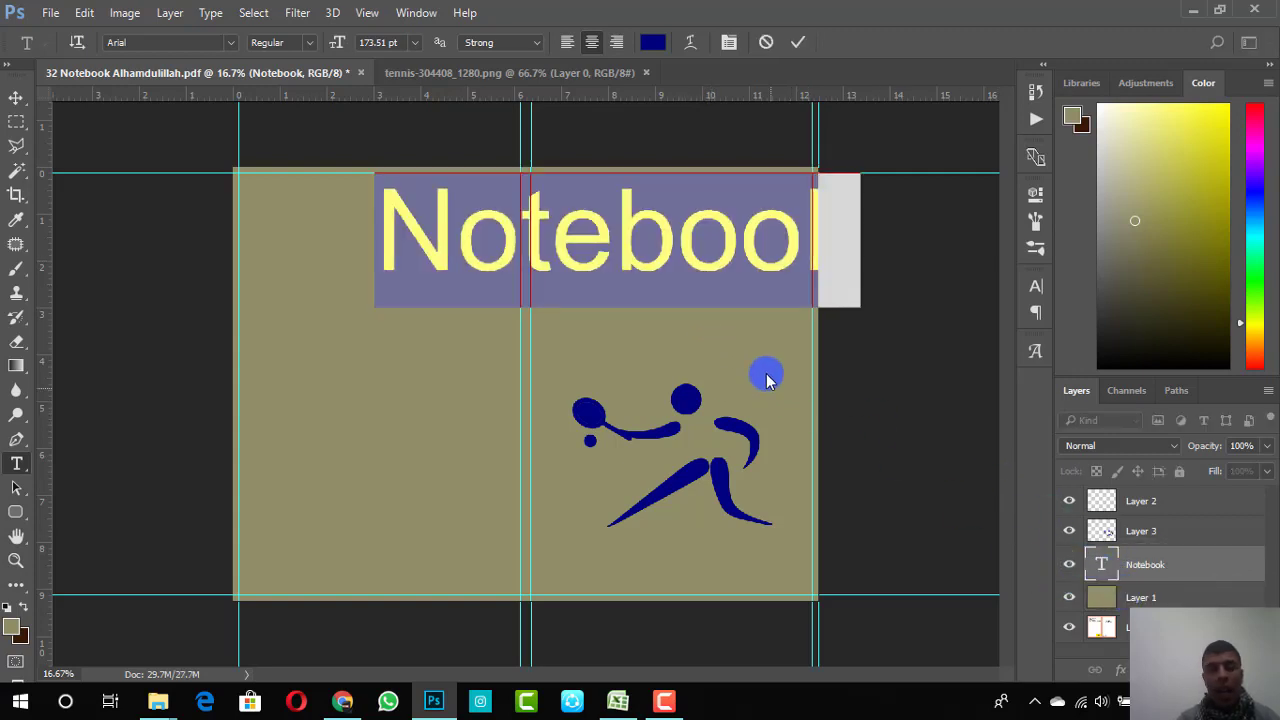
left_click(779, 335)
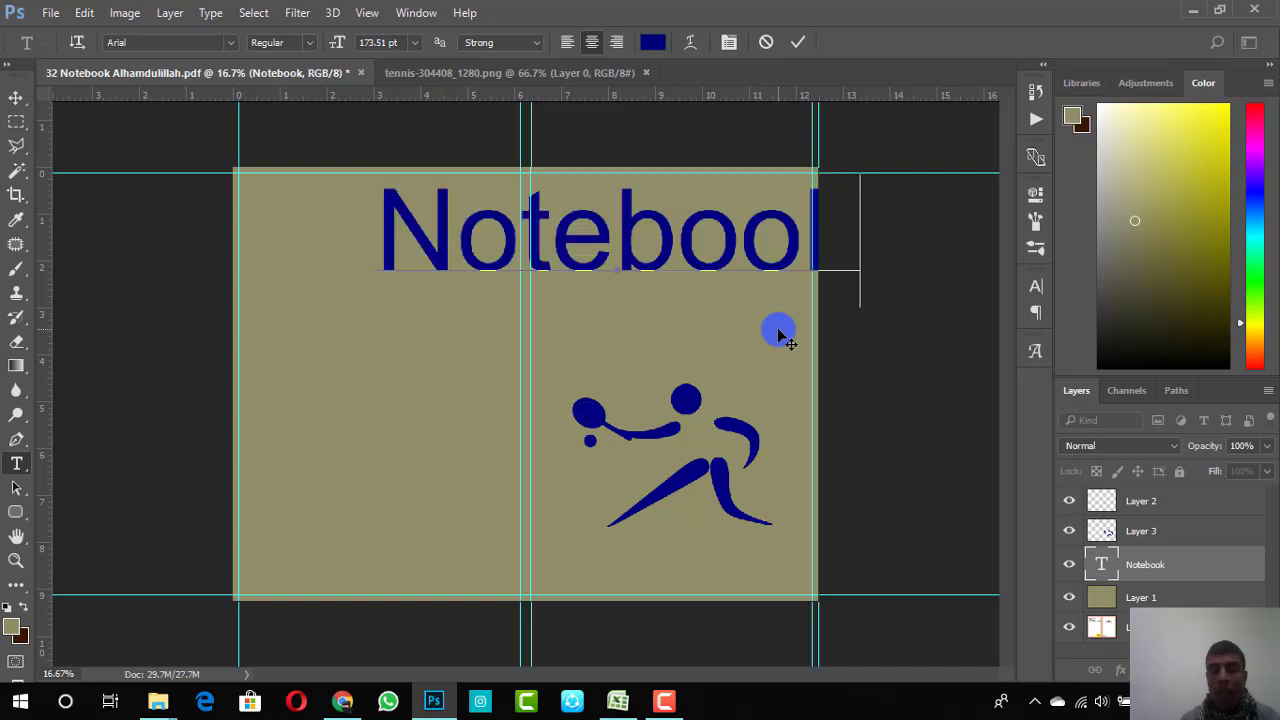
key("Return")
type("tennis")
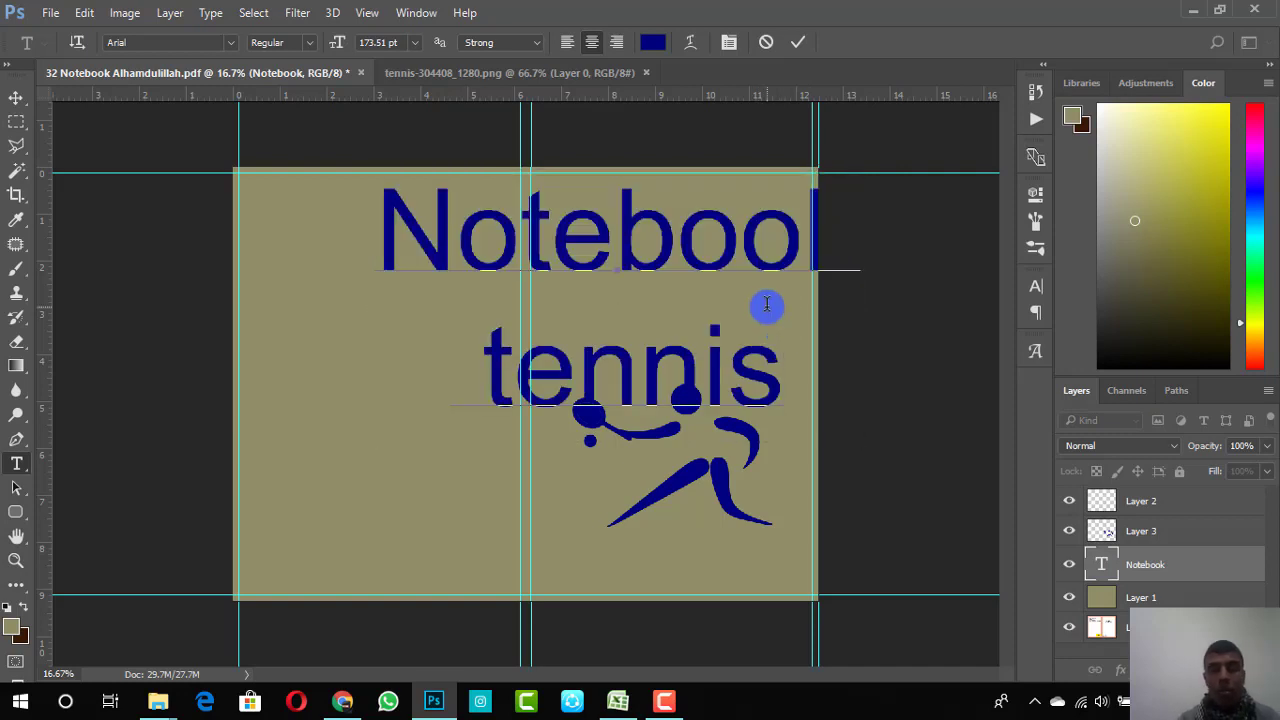
Step: Set both lines of the title text to the Harrington font at 104.51 pt
key("ctrl+a")
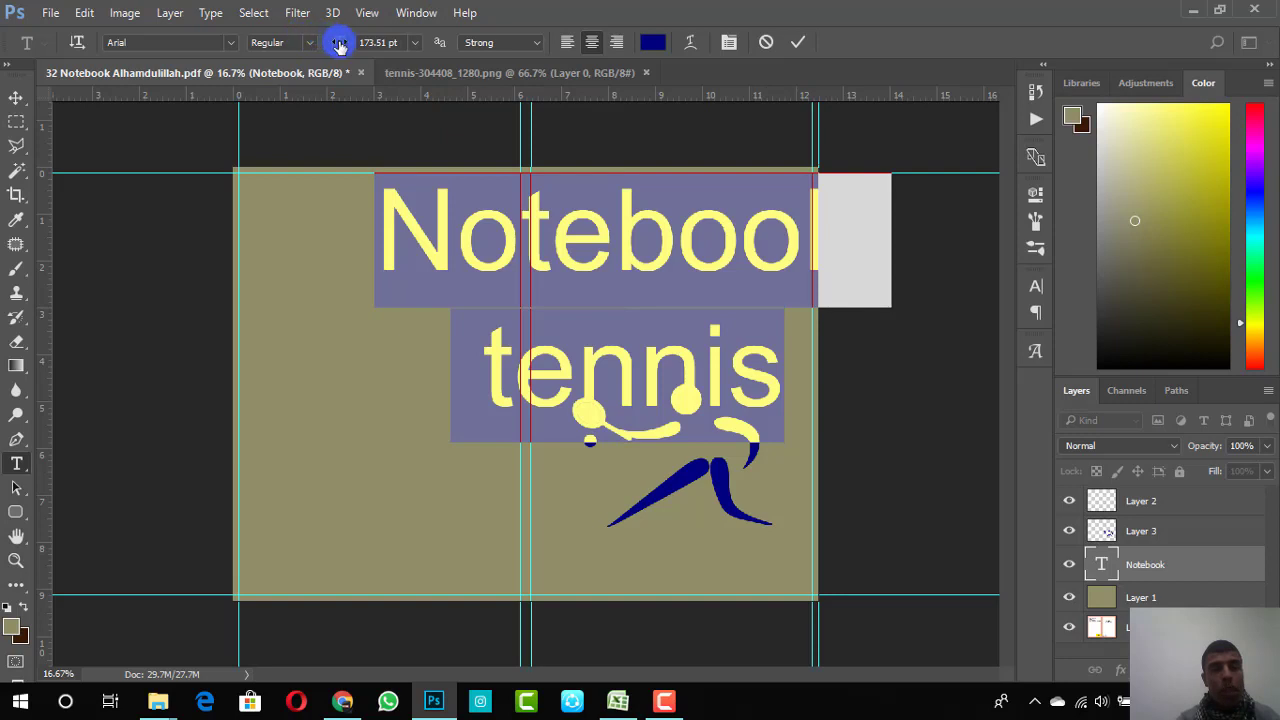
left_click_drag(336, 41, 308, 41)
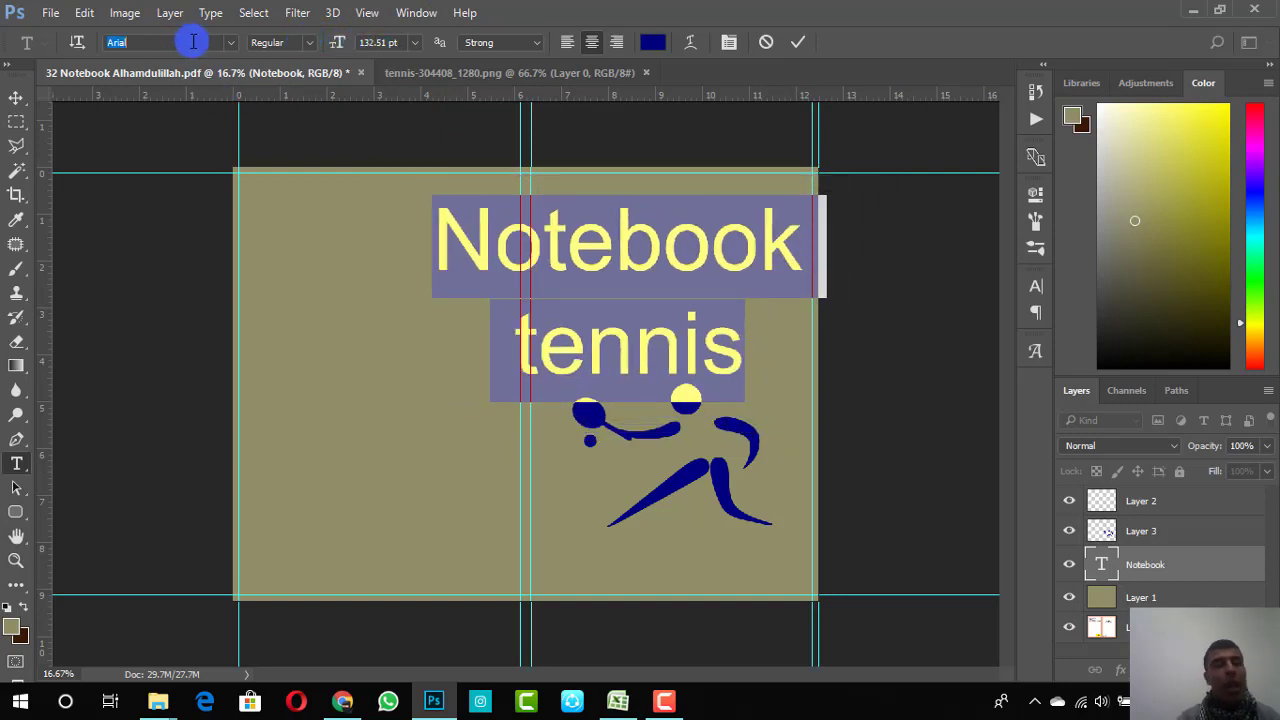
scroll(193, 41, "down", 15)
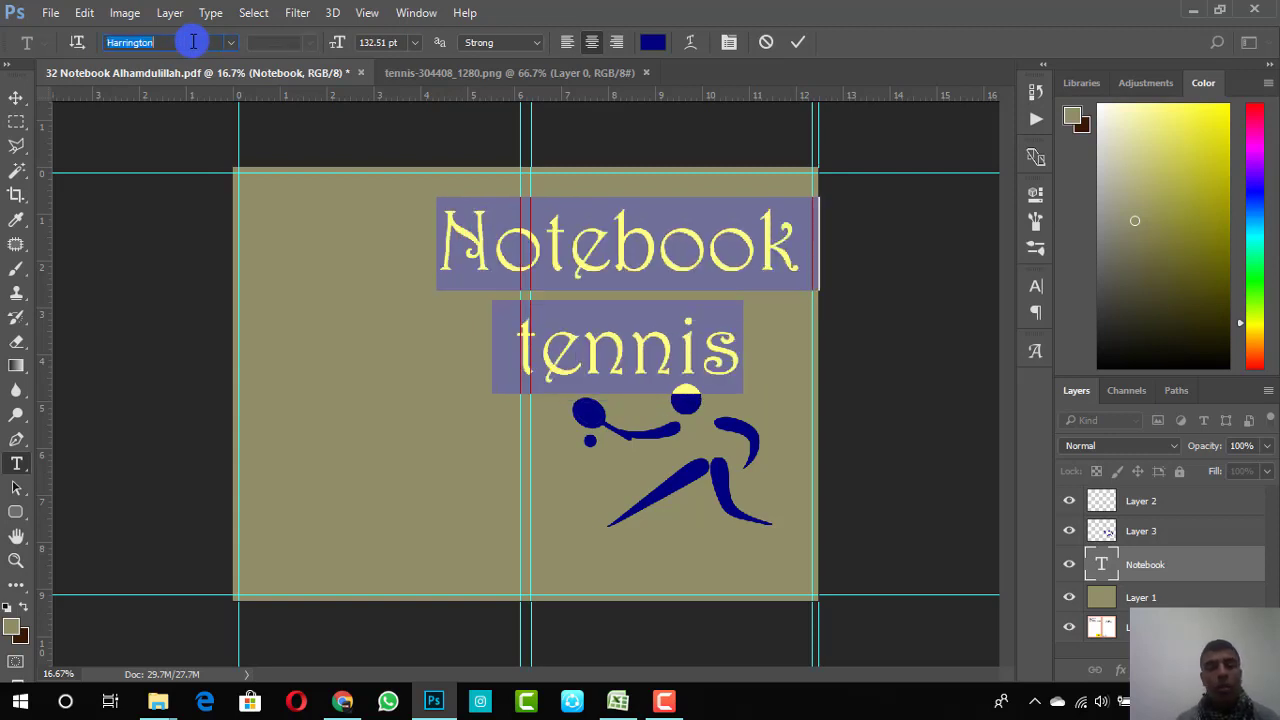
left_click_drag(343, 49, 323, 40)
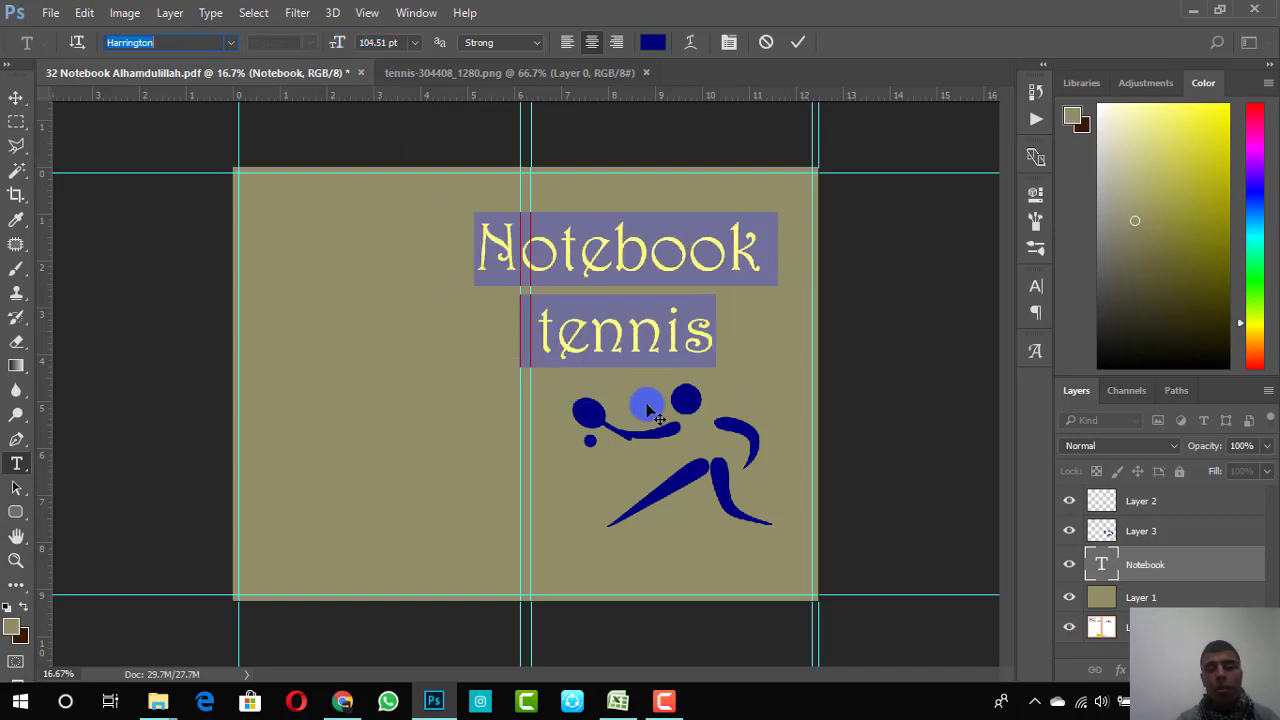
Step: Reduce the title text to 84.51 pt and position both lines just above the tennis figure on the front cover
left_click_drag(648, 410, 680, 391)
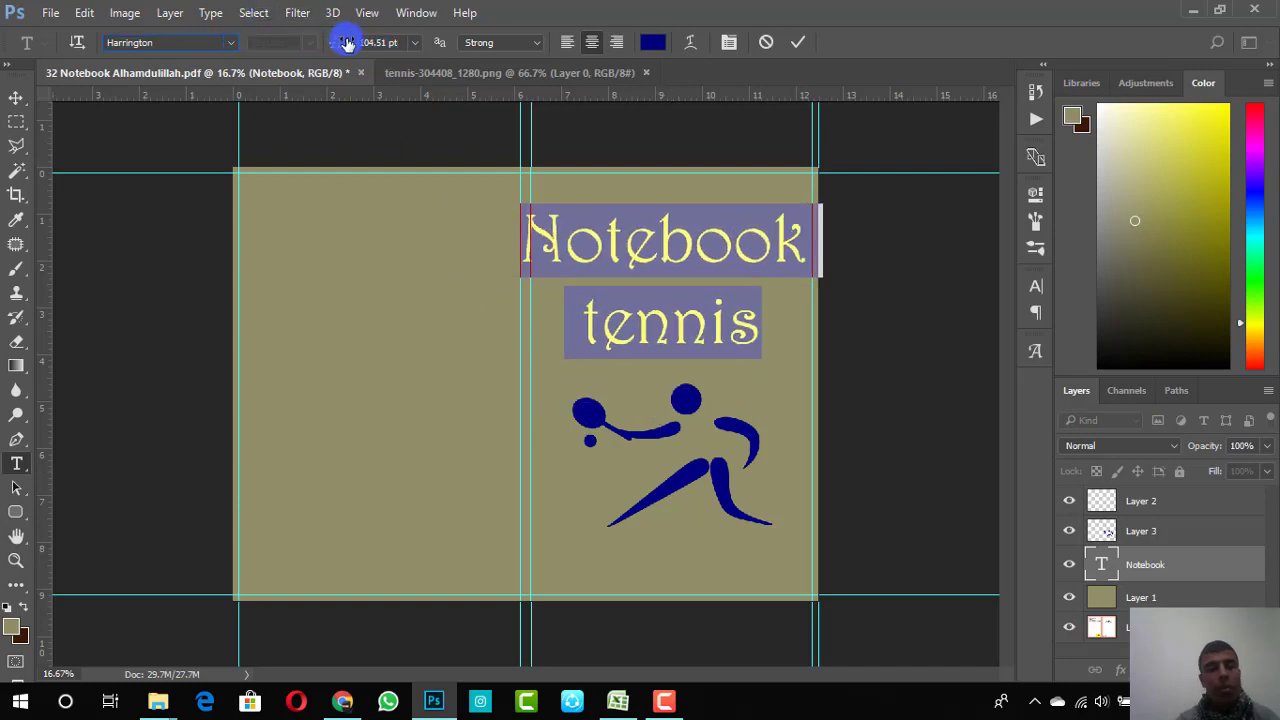
left_click_drag(347, 45, 323, 40)
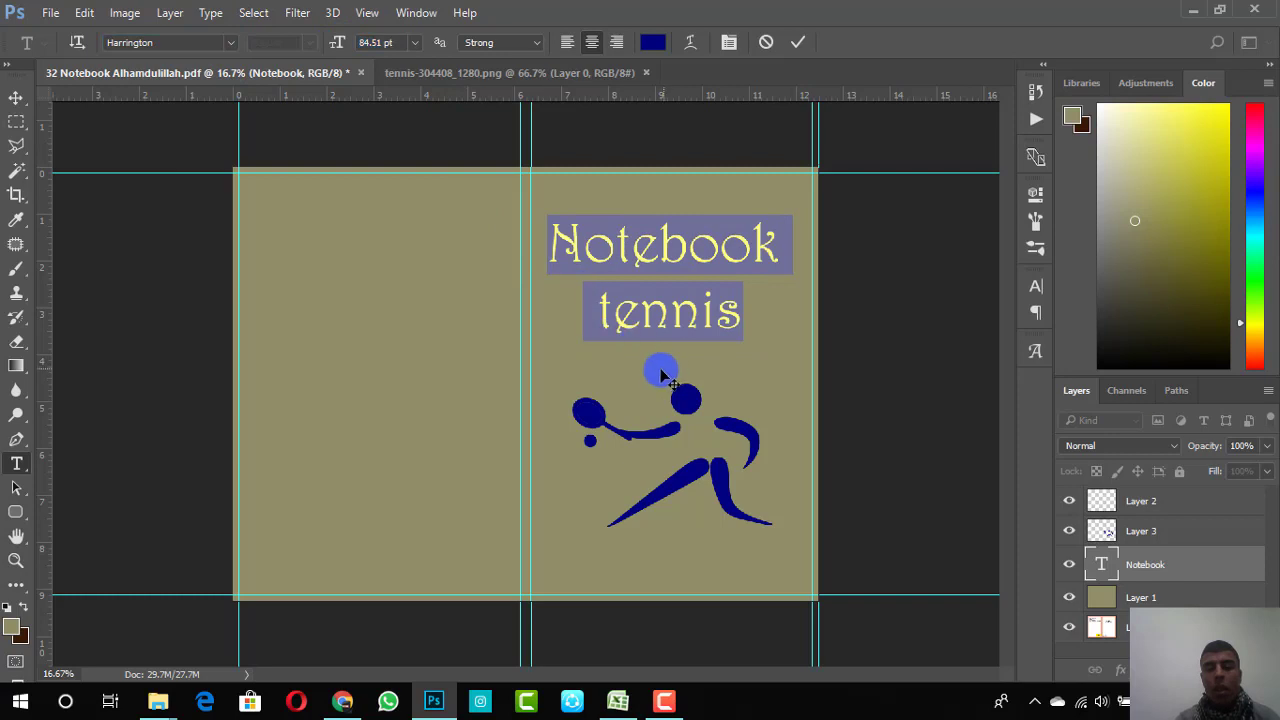
left_click_drag(661, 375, 667, 402)
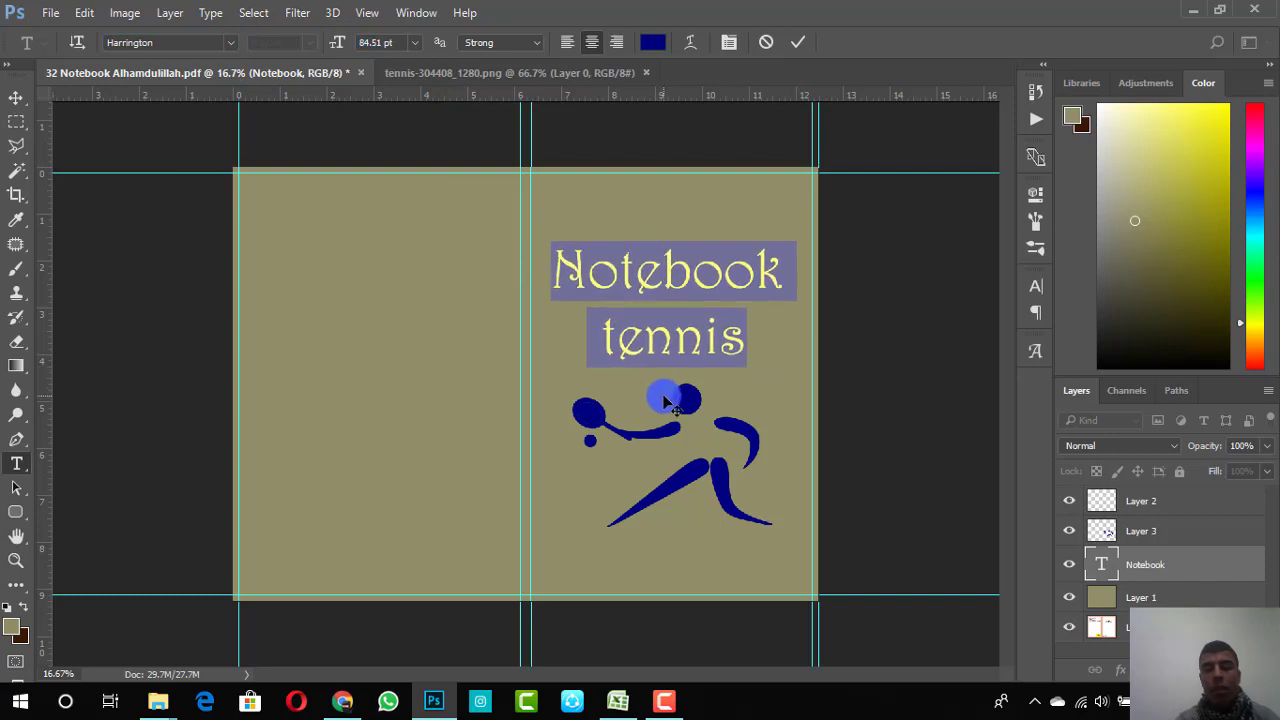
left_click(680, 284)
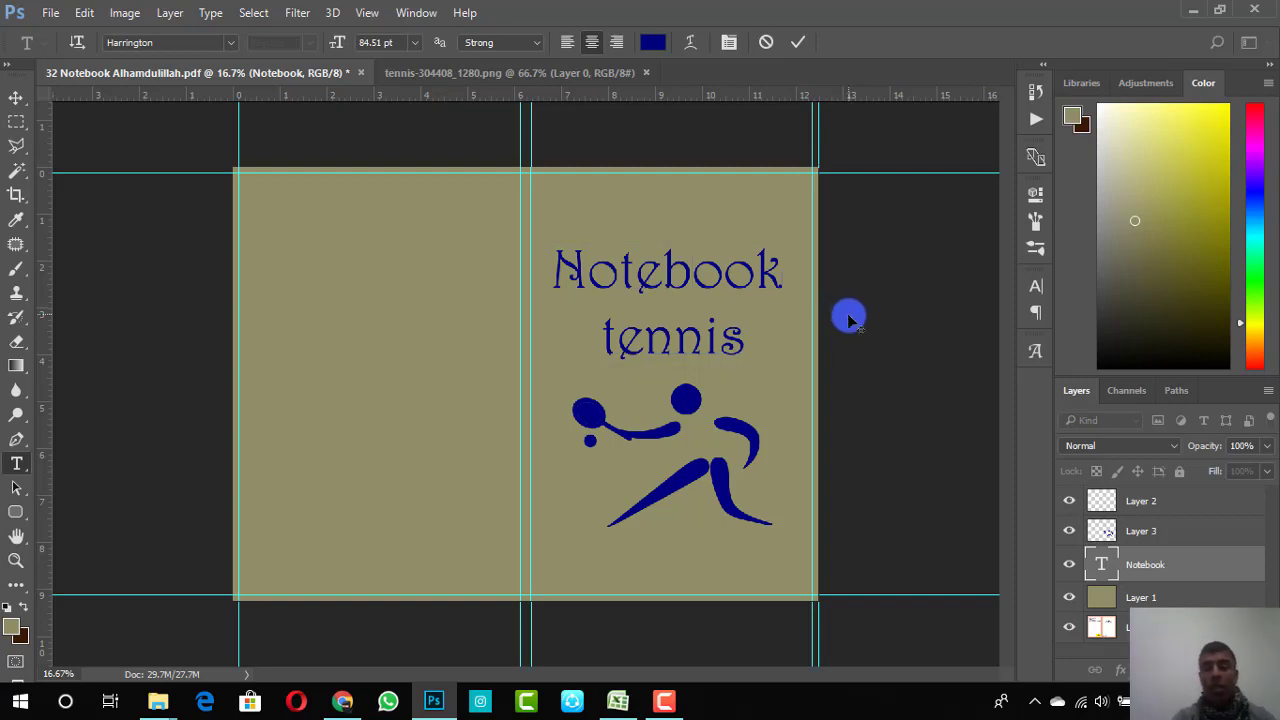
Step: Save the cover to the Desktop under a new file name as a PDF with the High Quality Print preset
key("ctrl+shift+s")
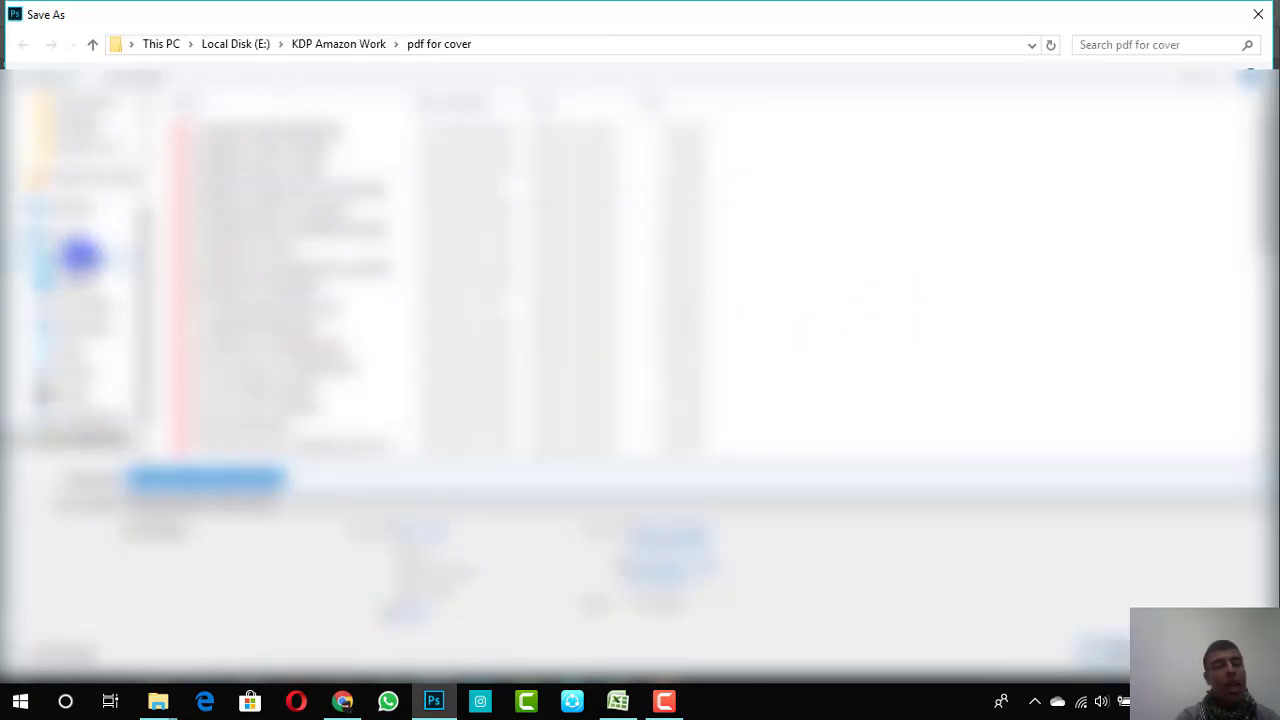
scroll(75, 280, "up", 2)
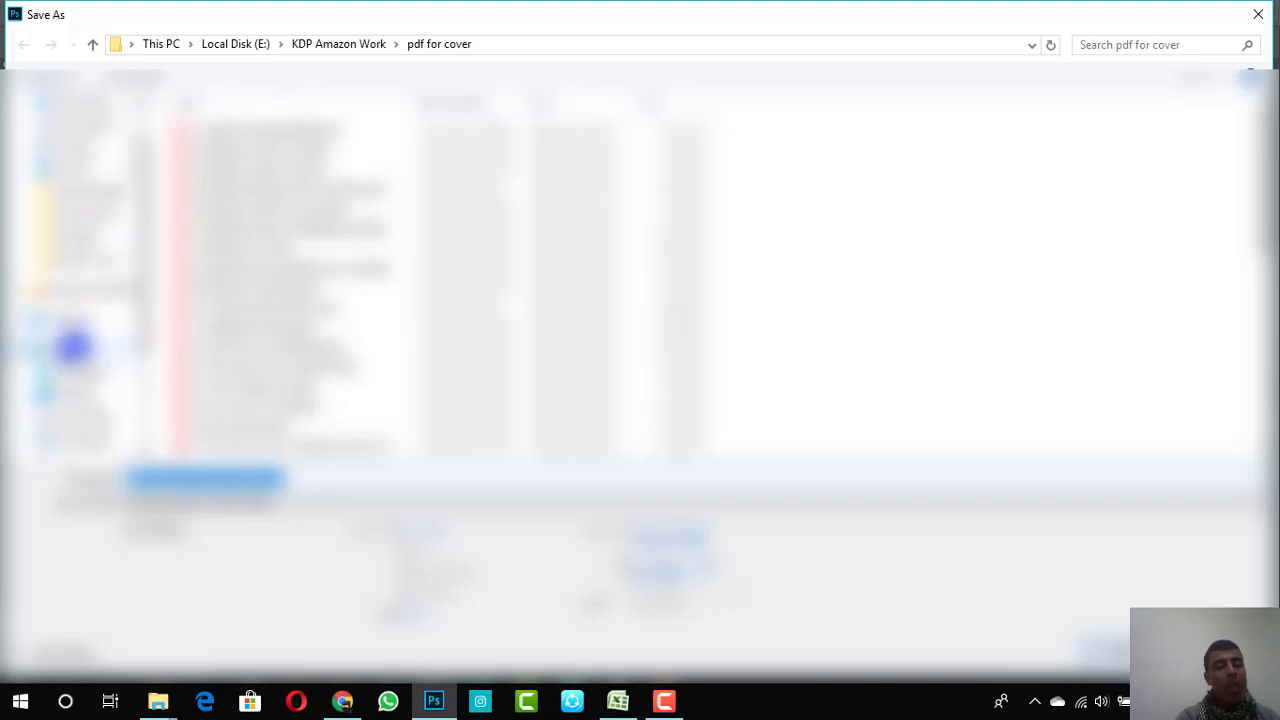
scroll(73, 348, "up", 1)
left_click(85, 140)
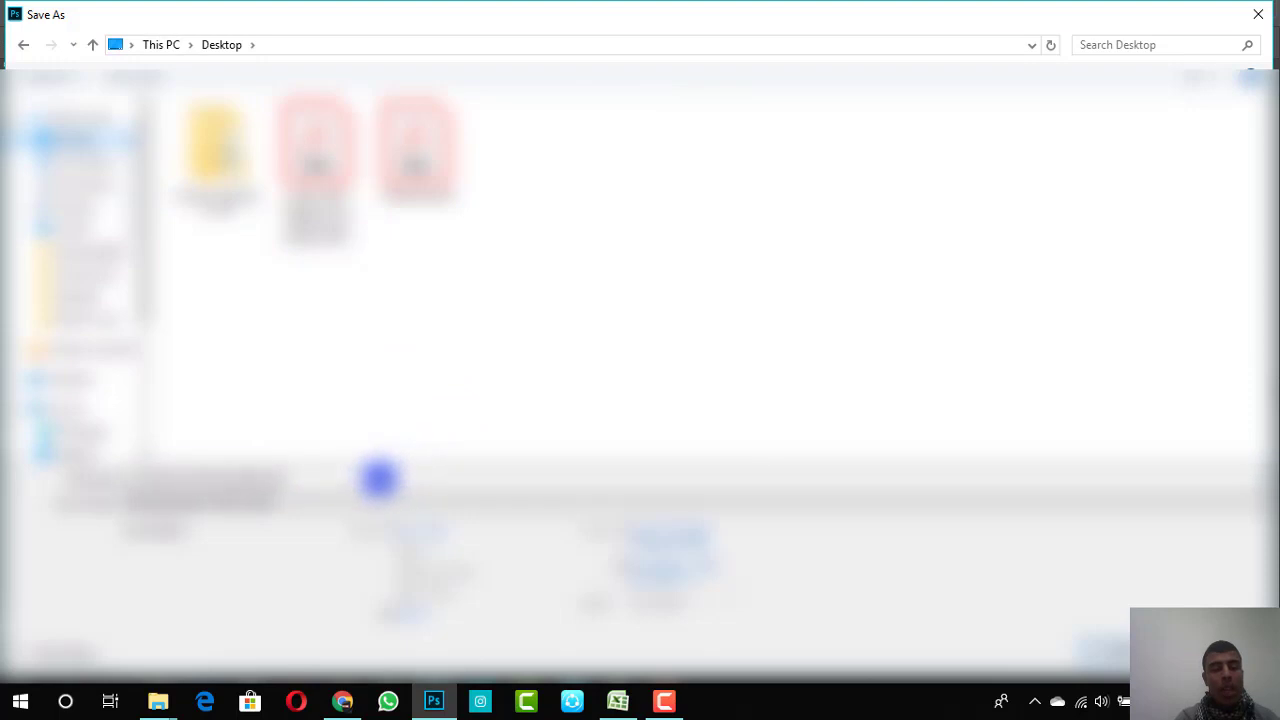
left_click(379, 478)
key("BackSpace")
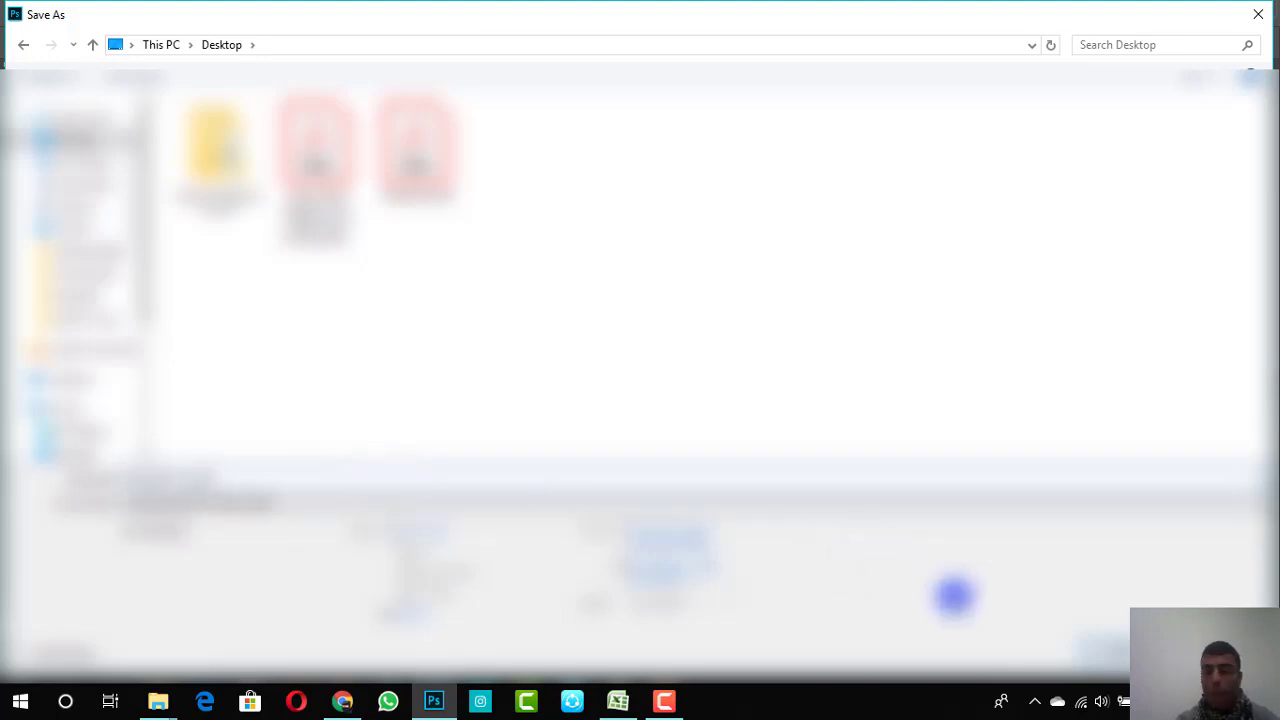
left_click(1108, 652)
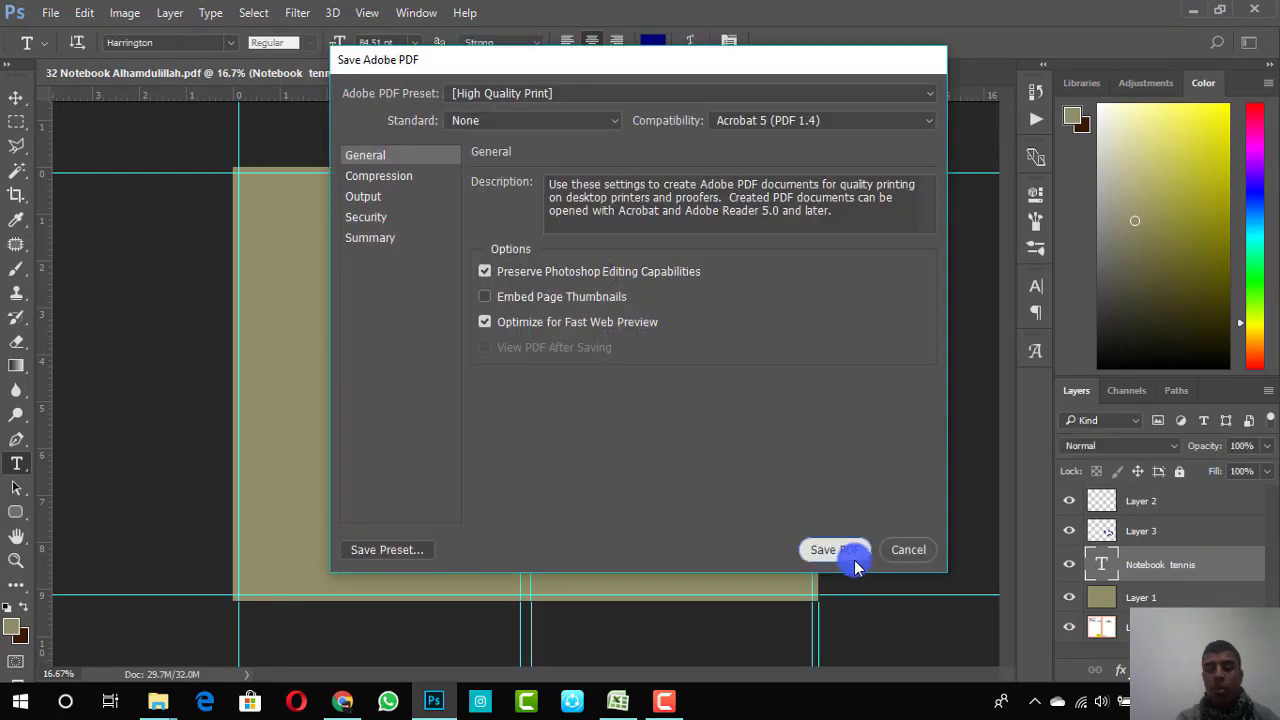
left_click(849, 556)
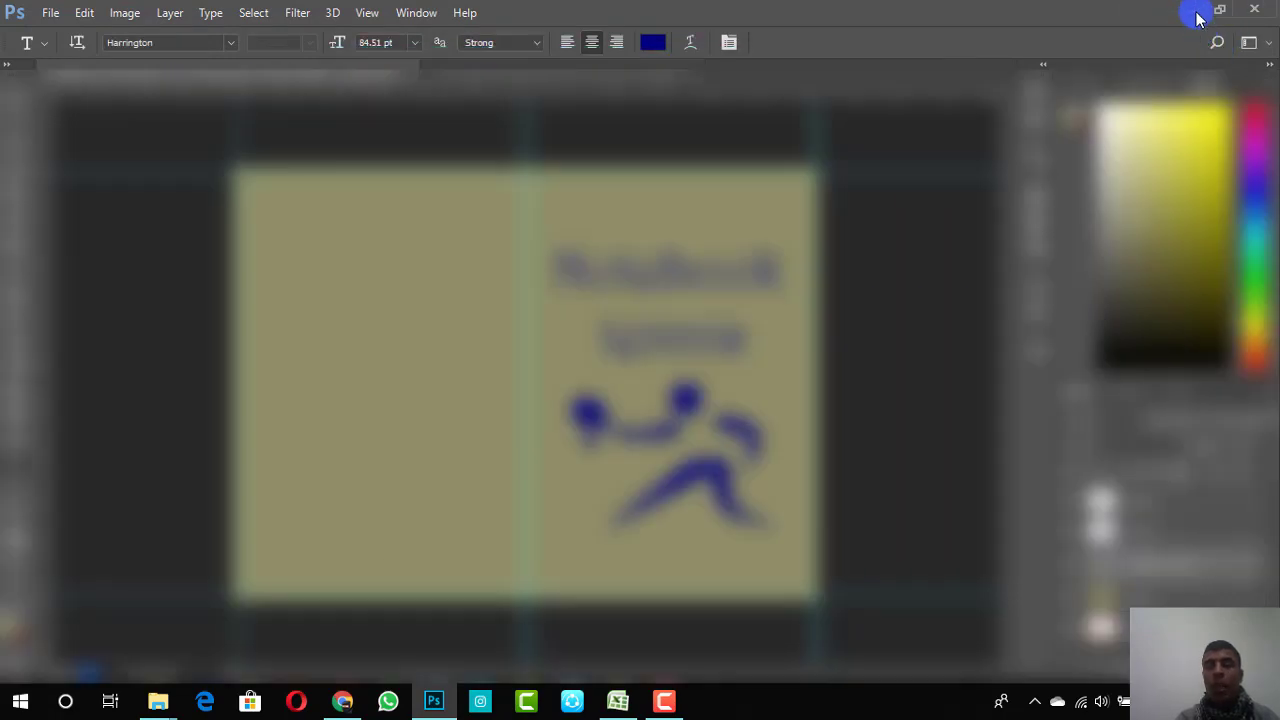
Step: Switch to the Kindle Direct Publishing bookshelf in Chrome and start creating a new paperback title
left_click(1194, 12)
left_click(1171, 12)
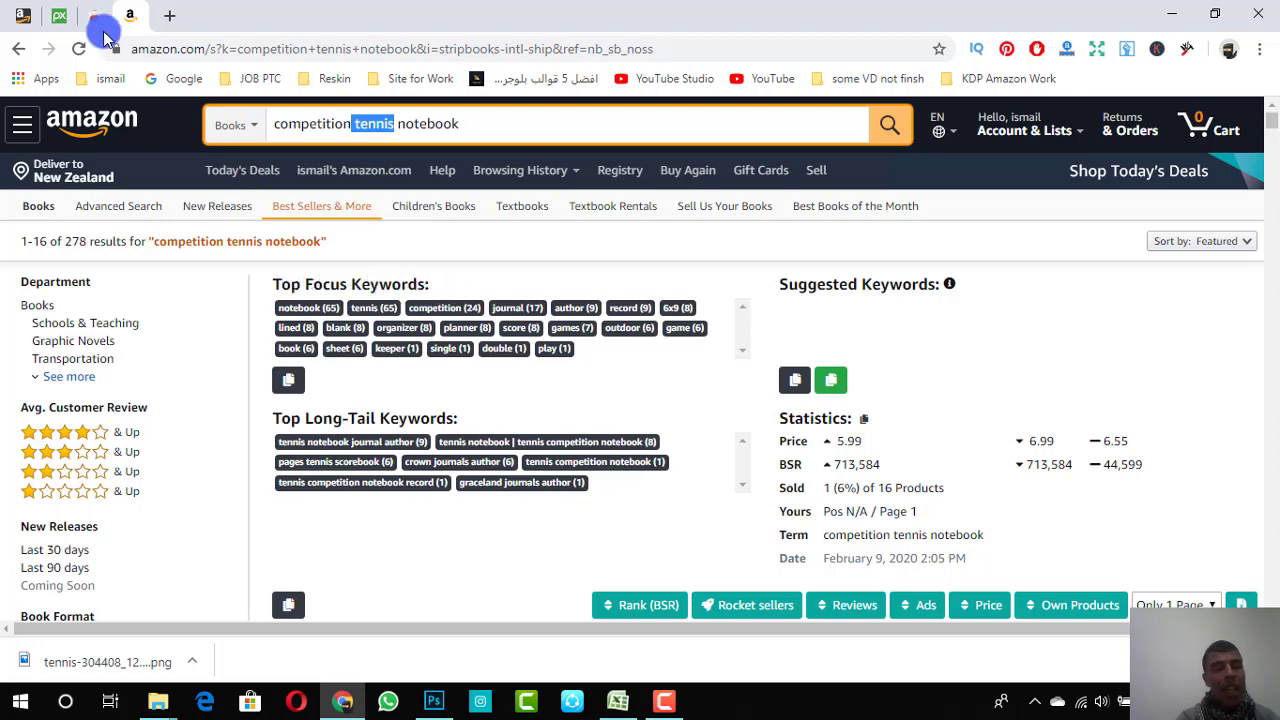
left_click(25, 18)
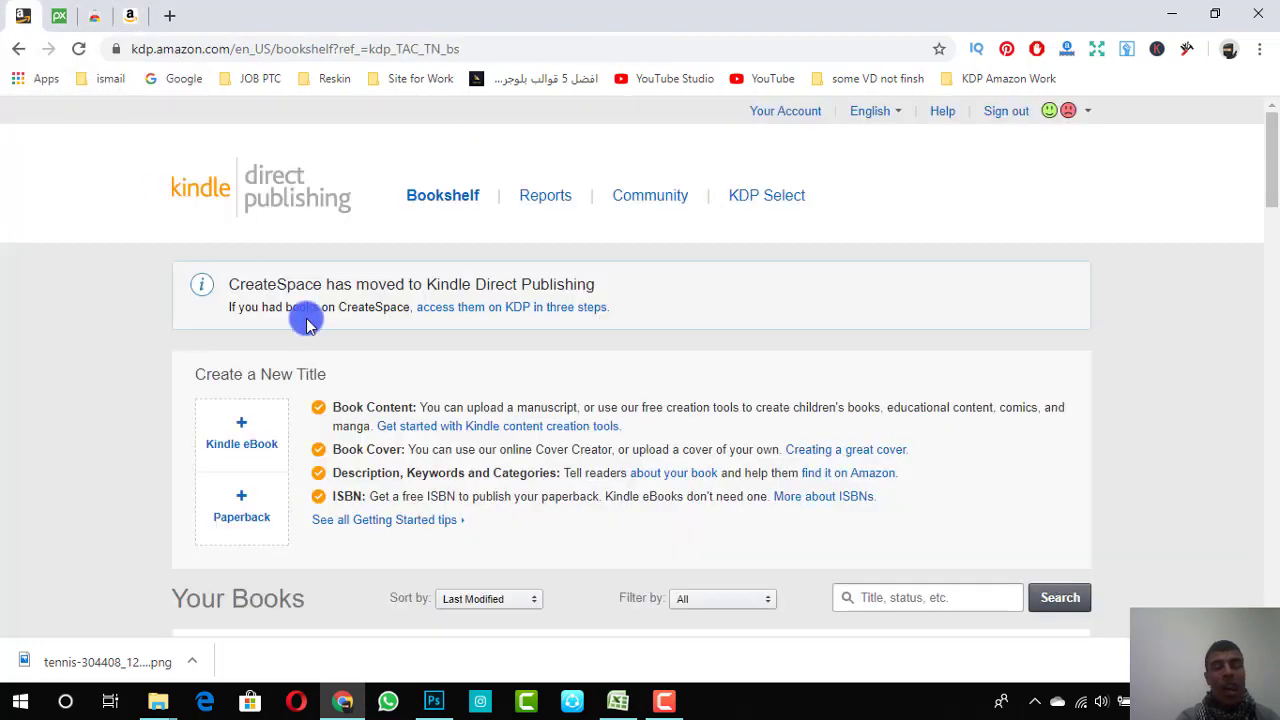
left_click(263, 438)
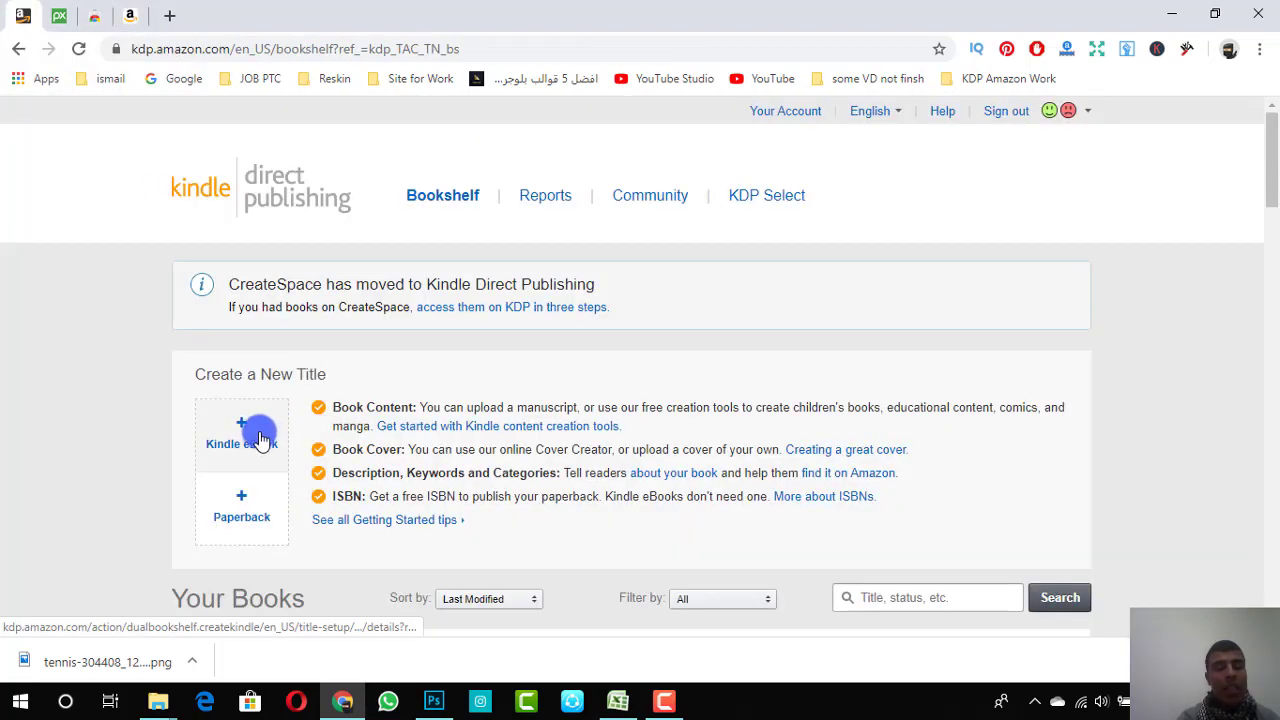
left_click(253, 498)
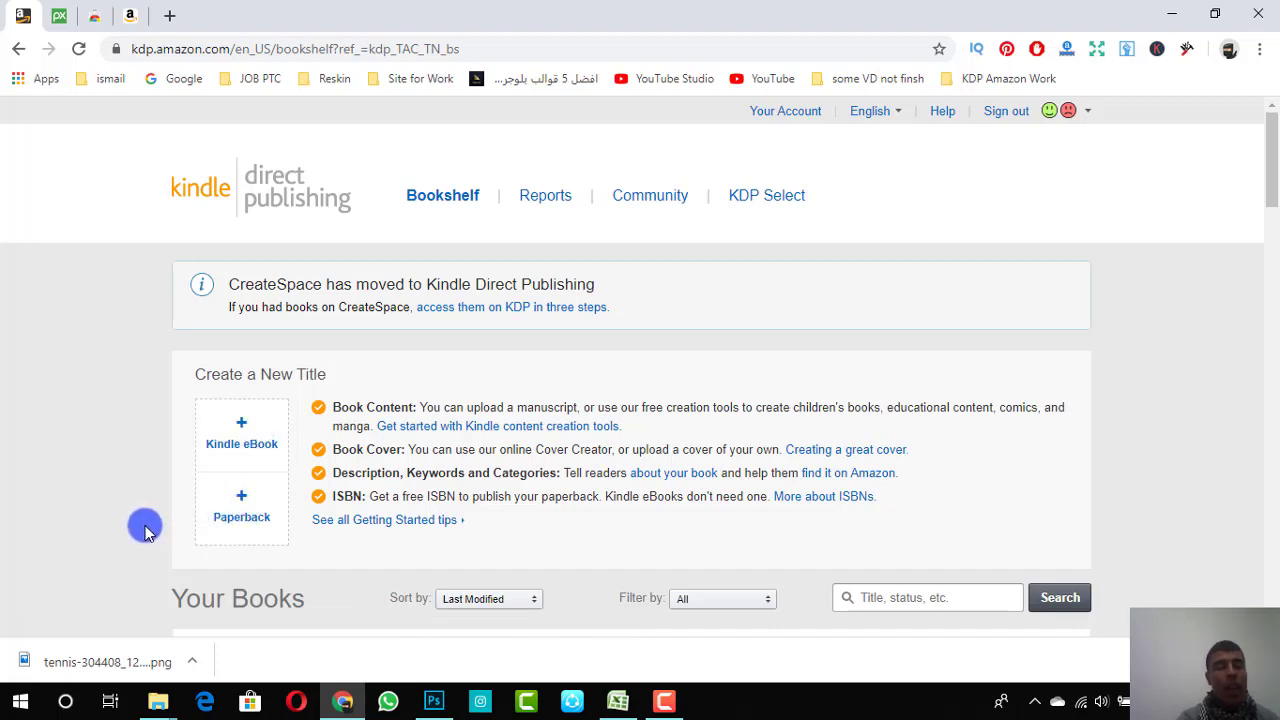
left_click(257, 522)
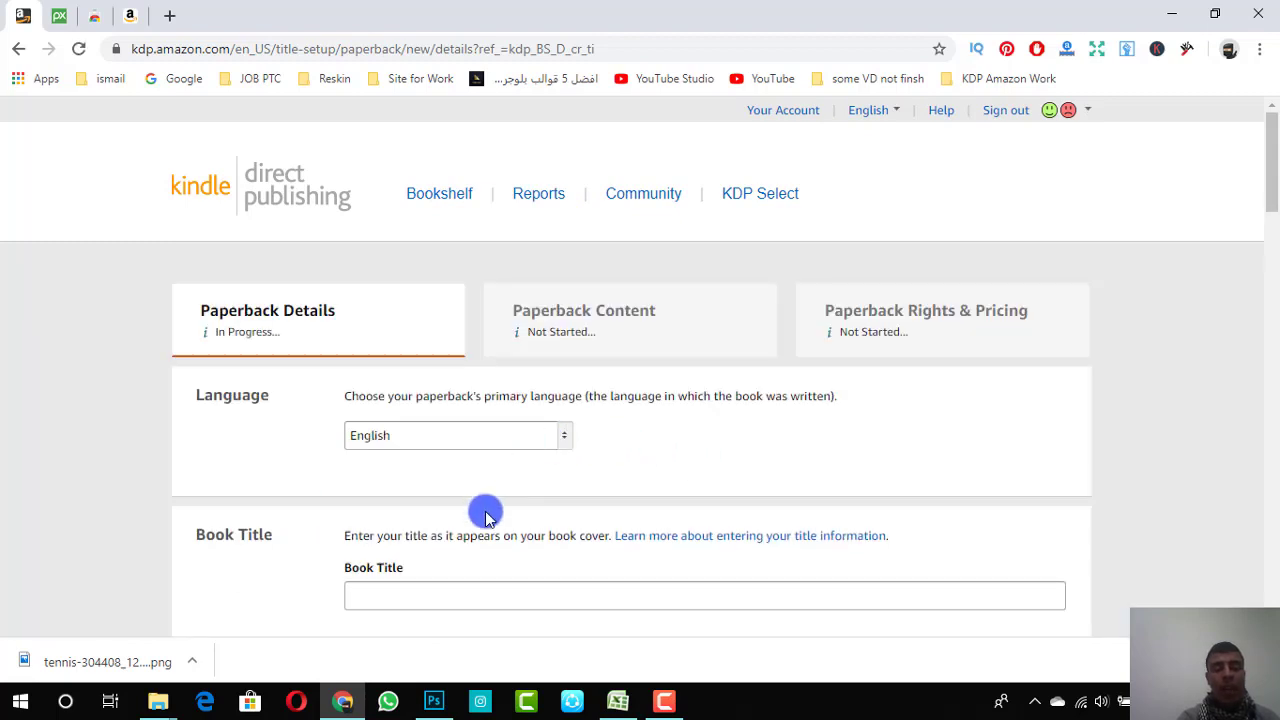
Step: Open the long-tail keyword "tennis notebook | tennis competition notebook" from the Amazon results and copy its search phrase
left_click(133, 18)
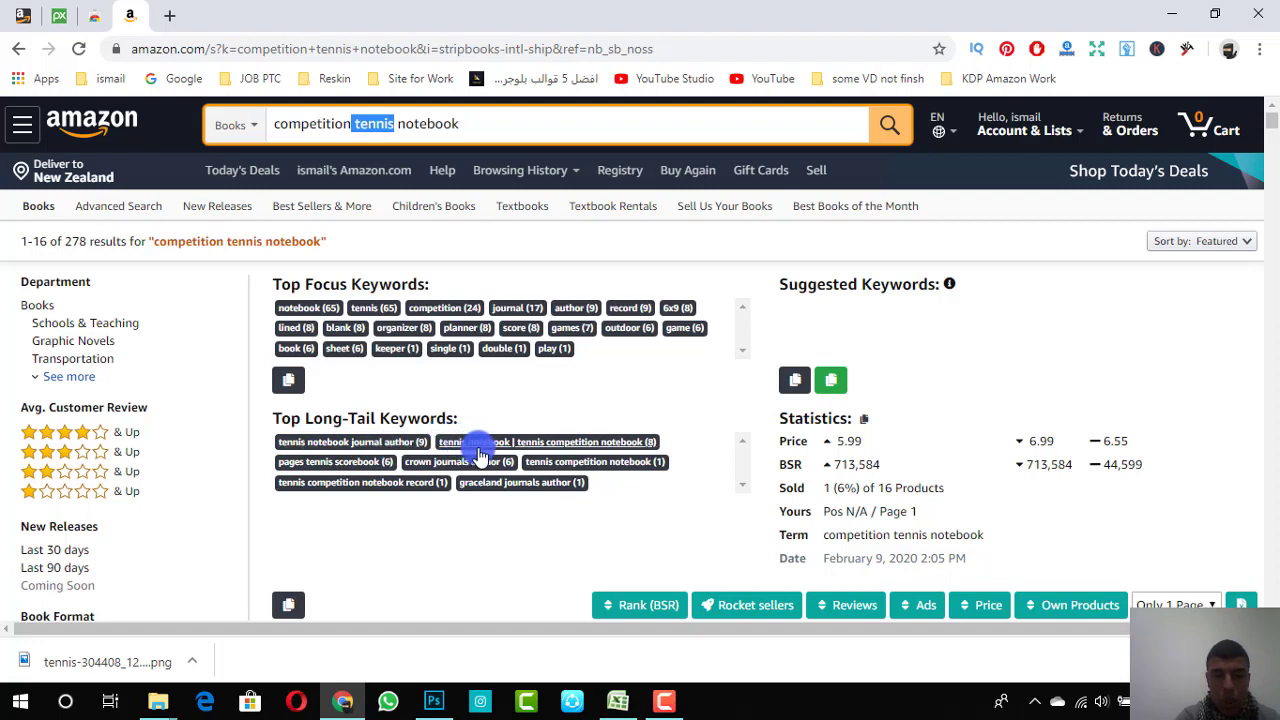
left_click(588, 448)
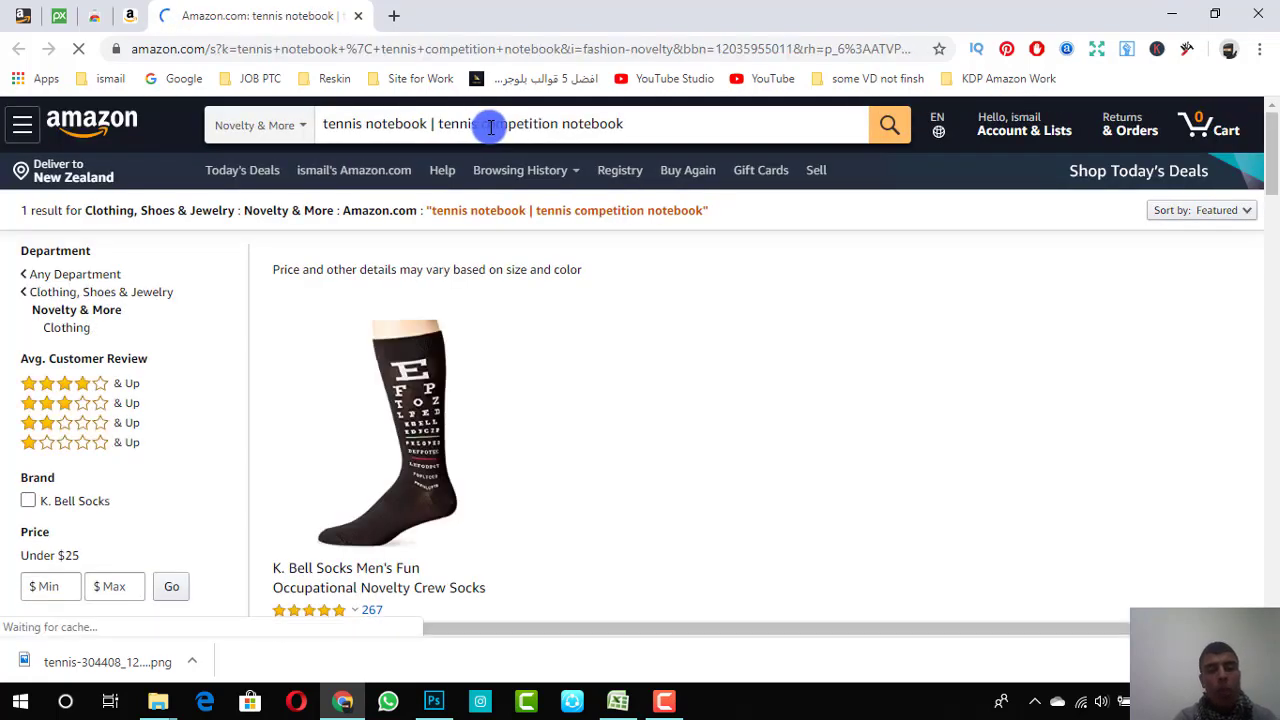
triple_click(510, 133)
key("ctrl+c")
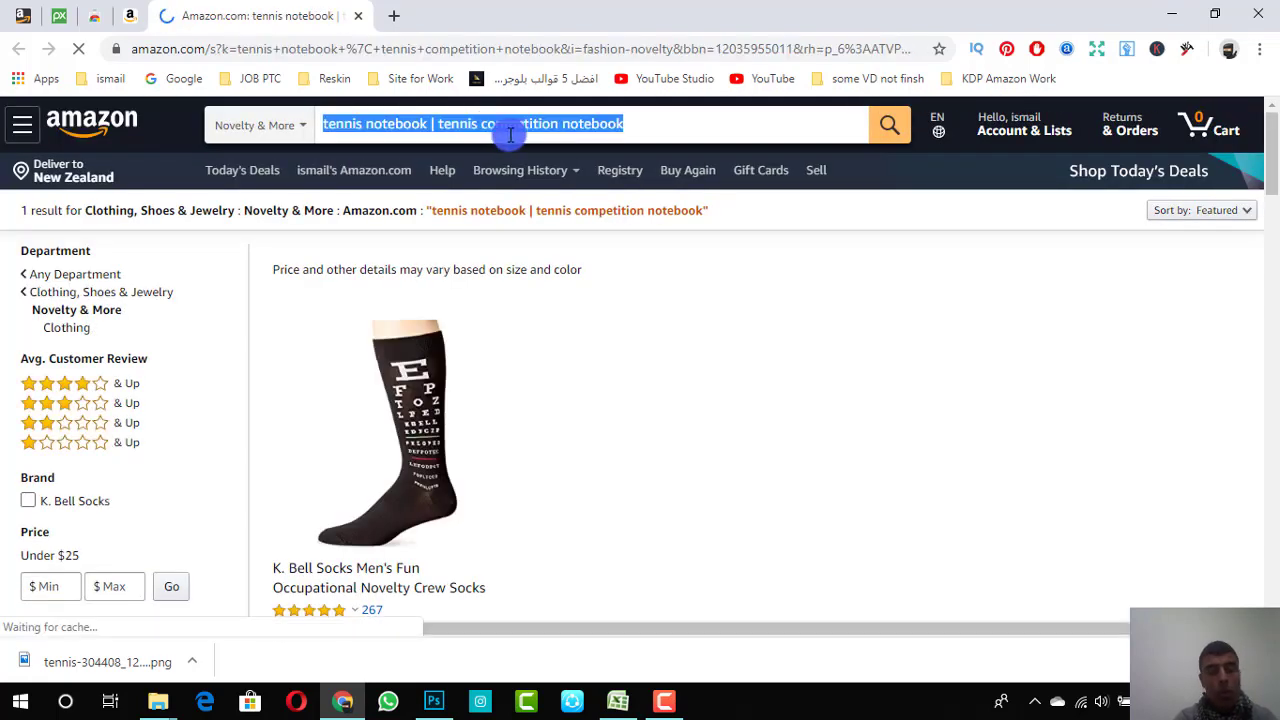
left_click(308, 135)
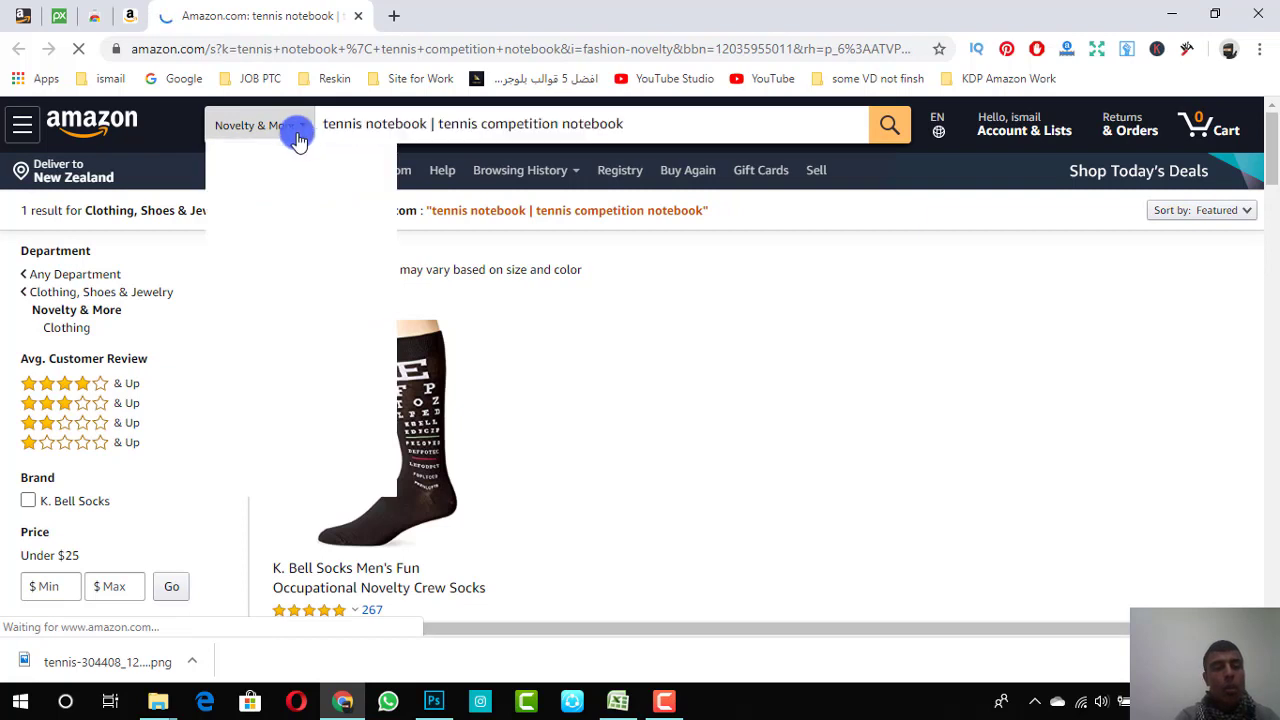
Step: Paste the copied phrase as the paperback's book title and shorten it to "tennis notebook"
left_click(24, 16)
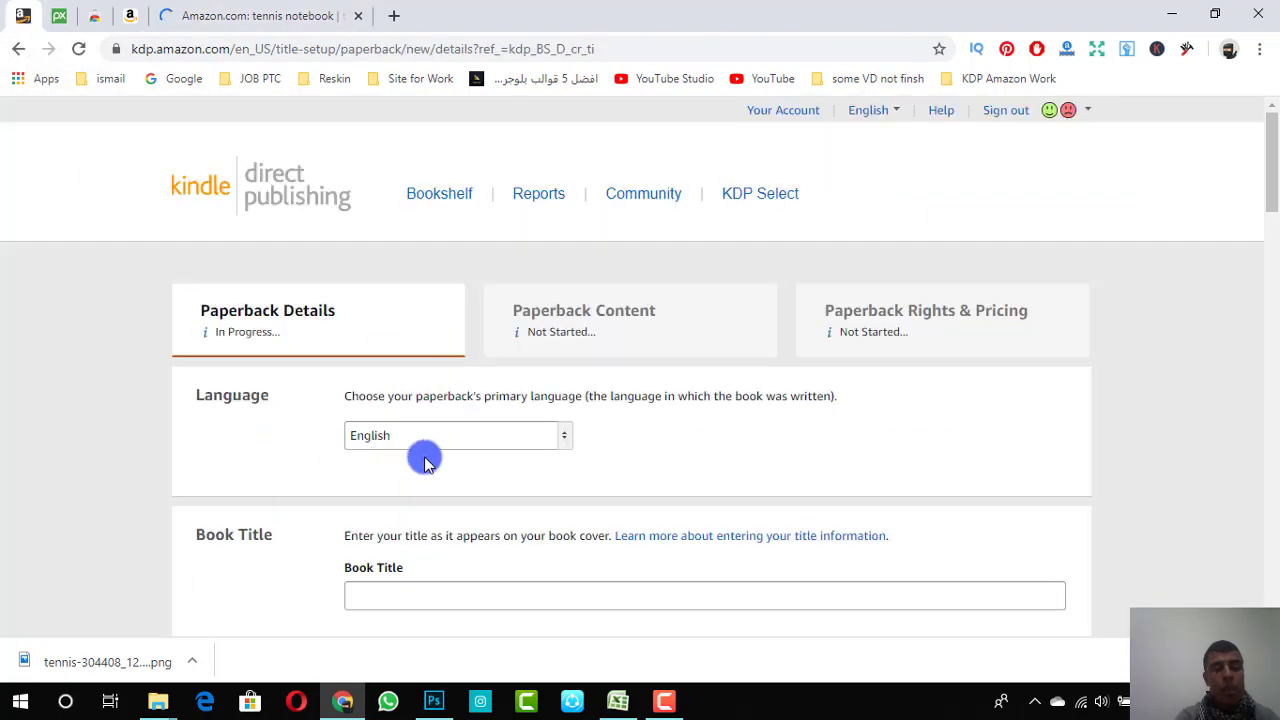
left_click(470, 594)
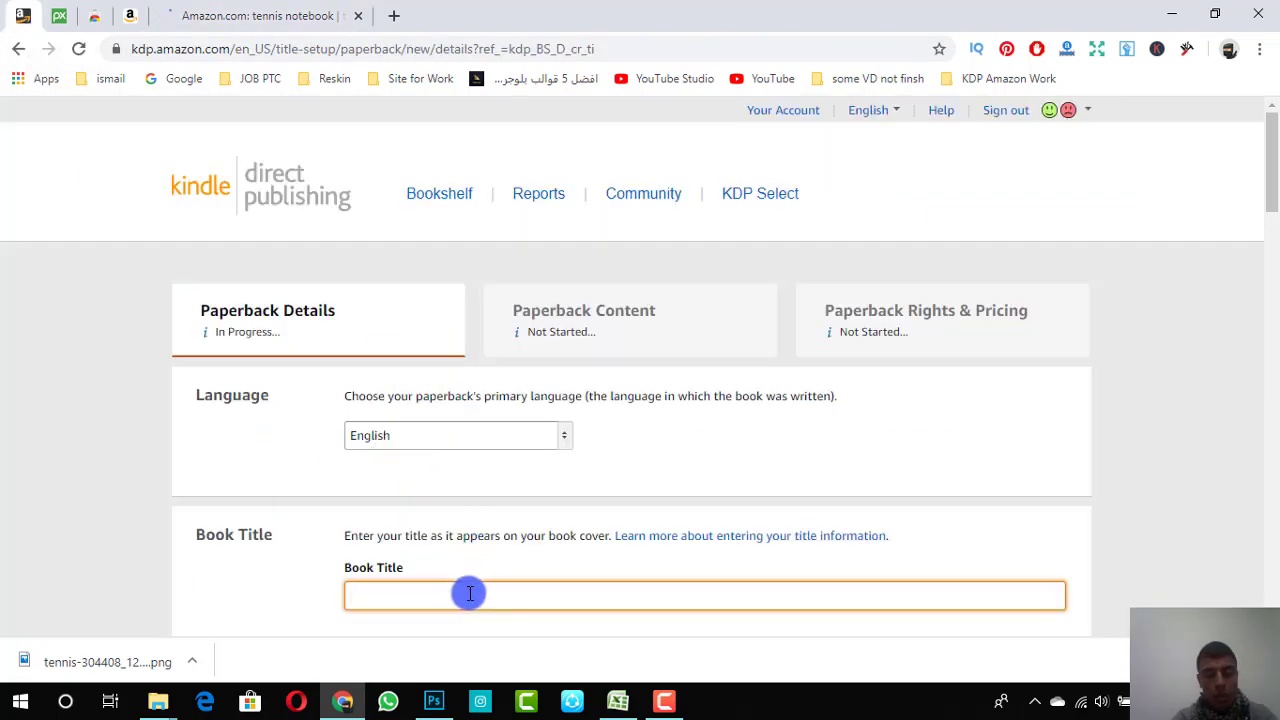
key("ctrl+v")
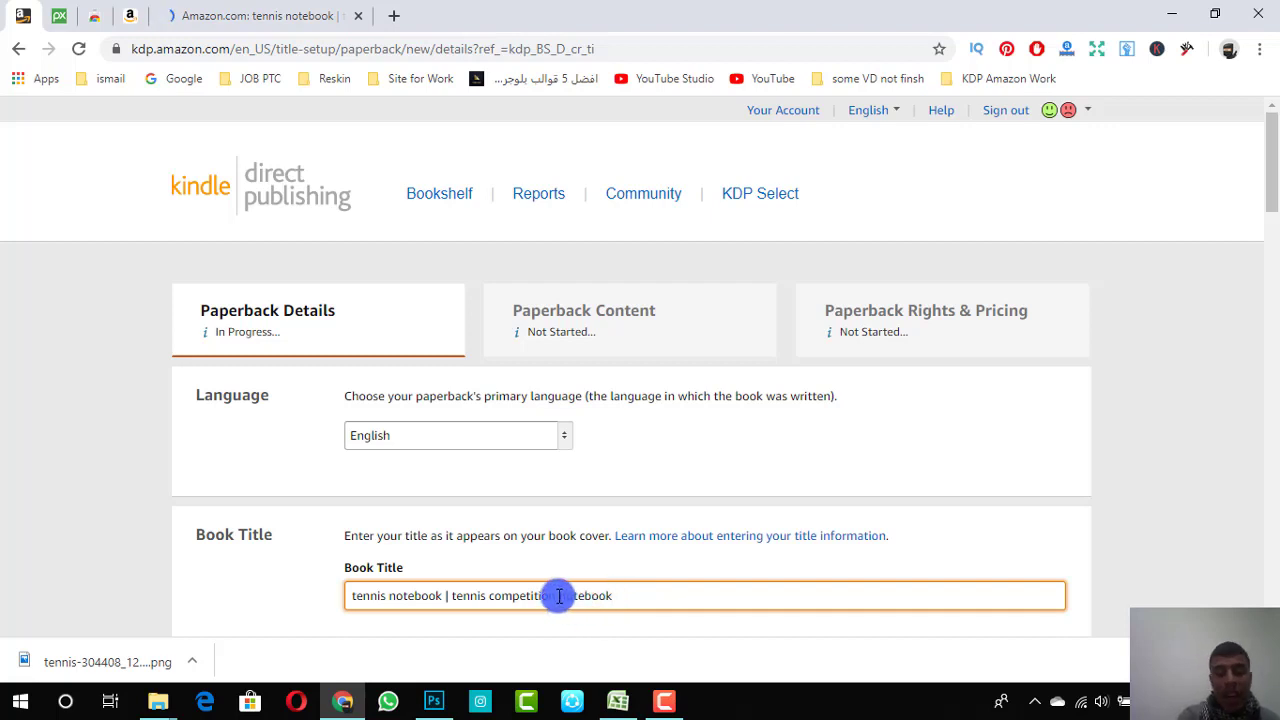
left_click_drag(559, 596, 488, 600)
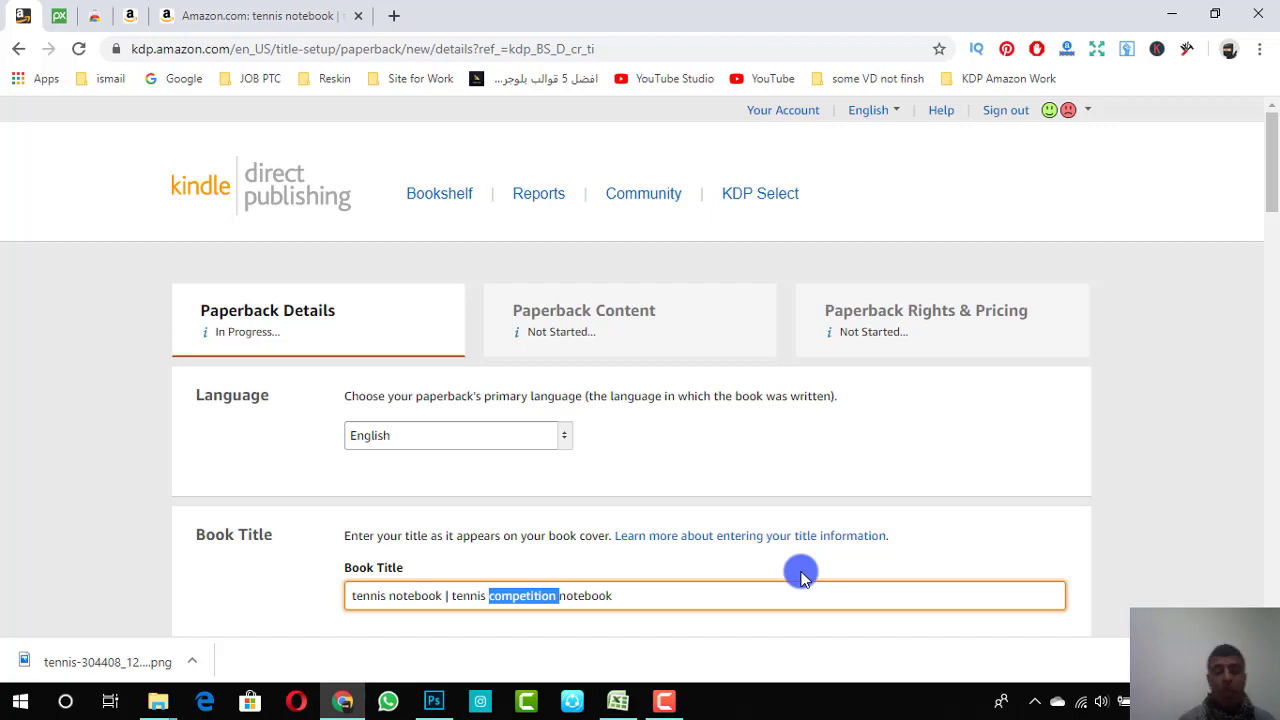
left_click(698, 600)
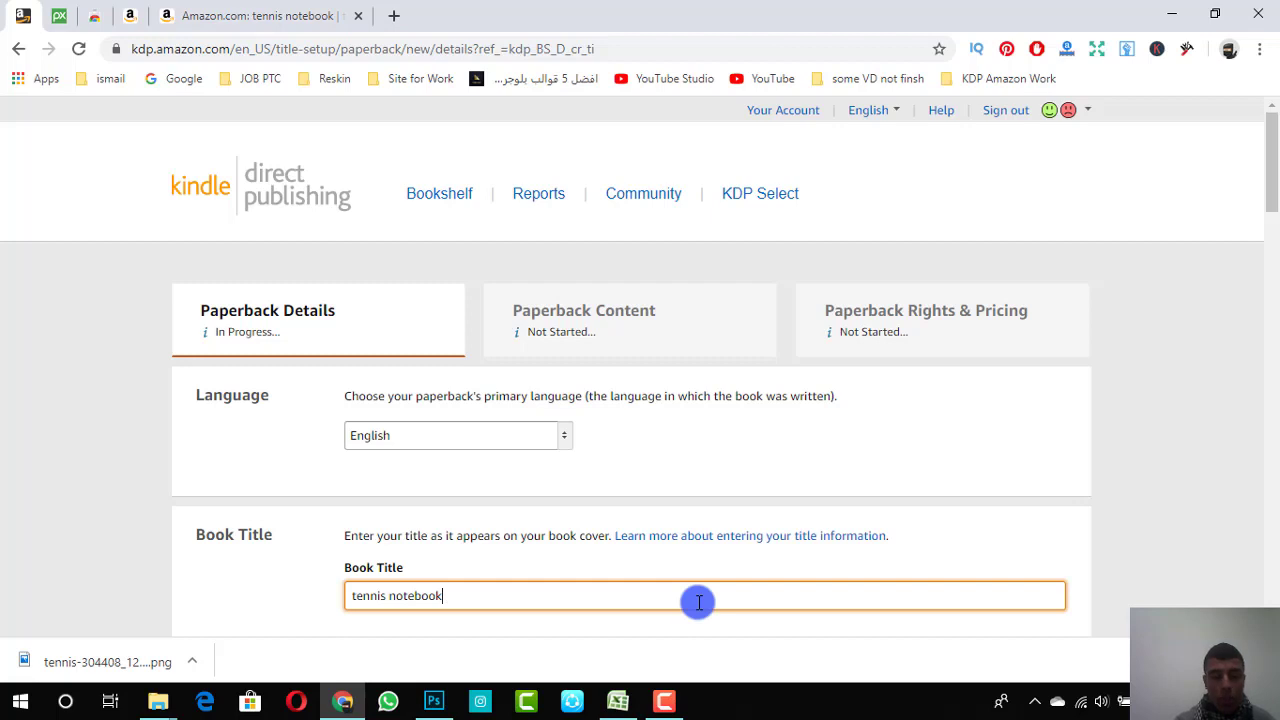
Step: Switch to the KDP listing workbook in Excel and copy the text of cell B3, beginning "Lined Notebook / journal Gift"
scroll(700, 600, "down", 2)
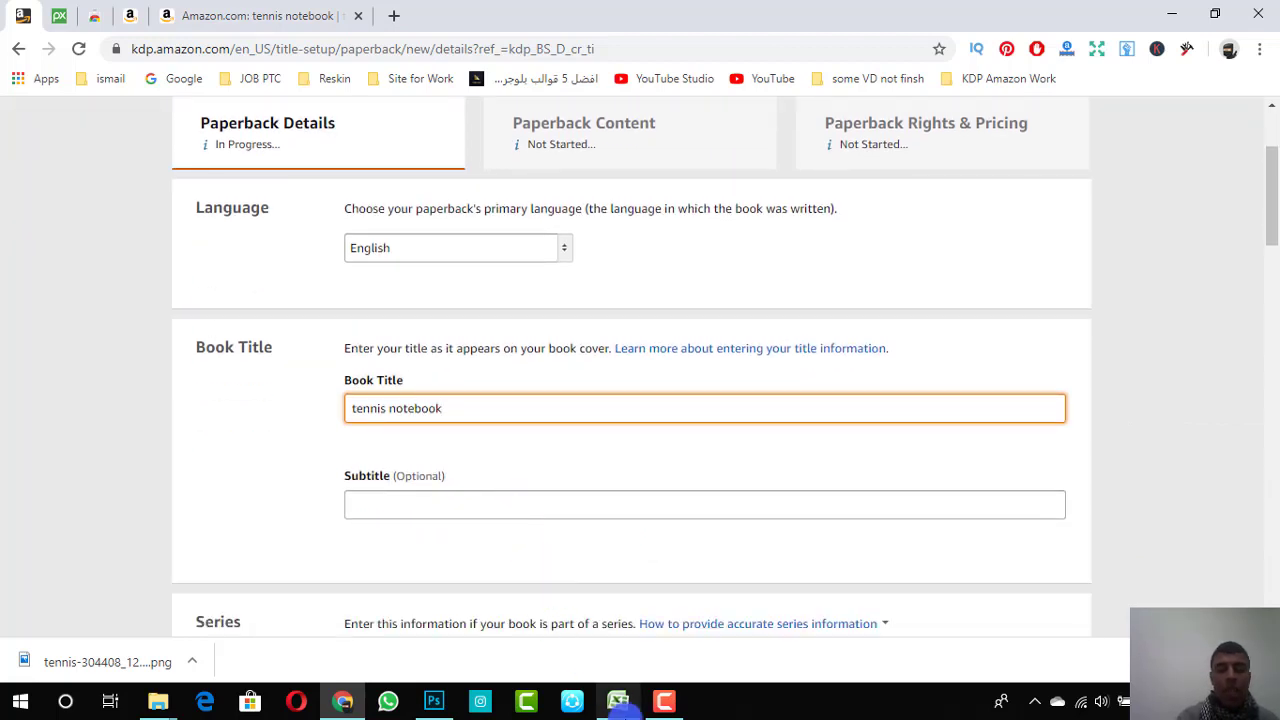
left_click(618, 702)
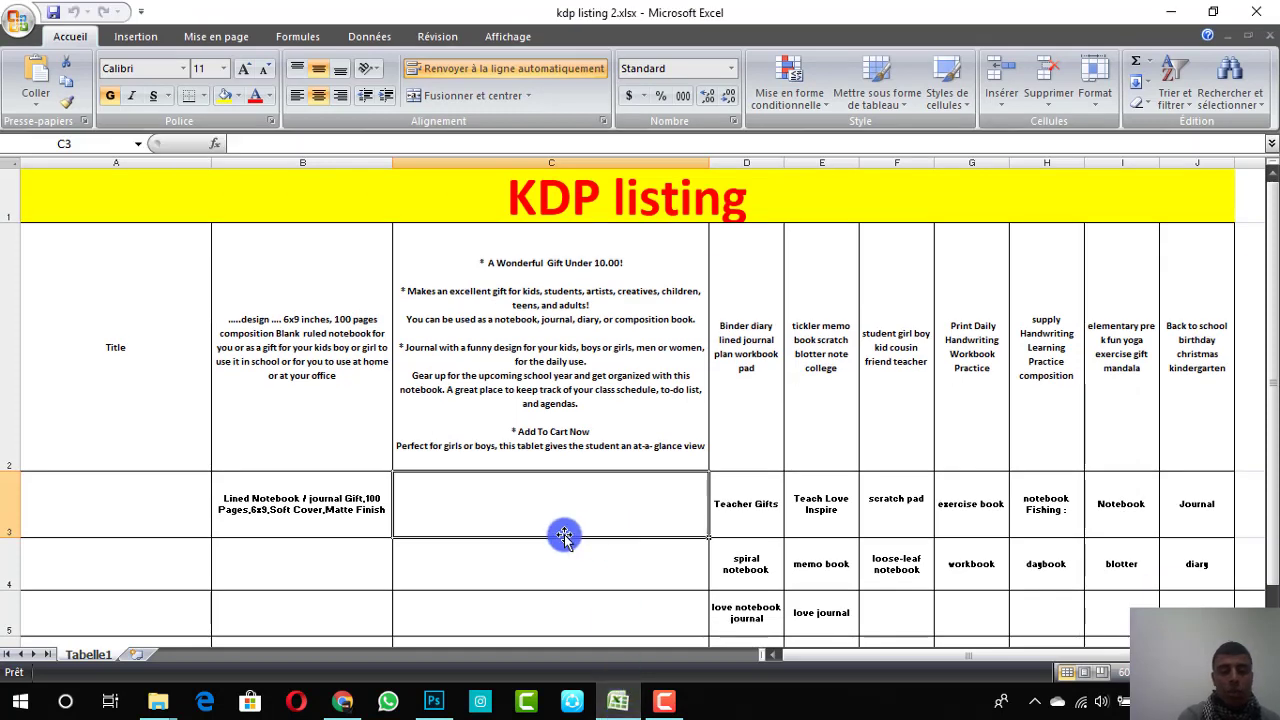
left_click(346, 514)
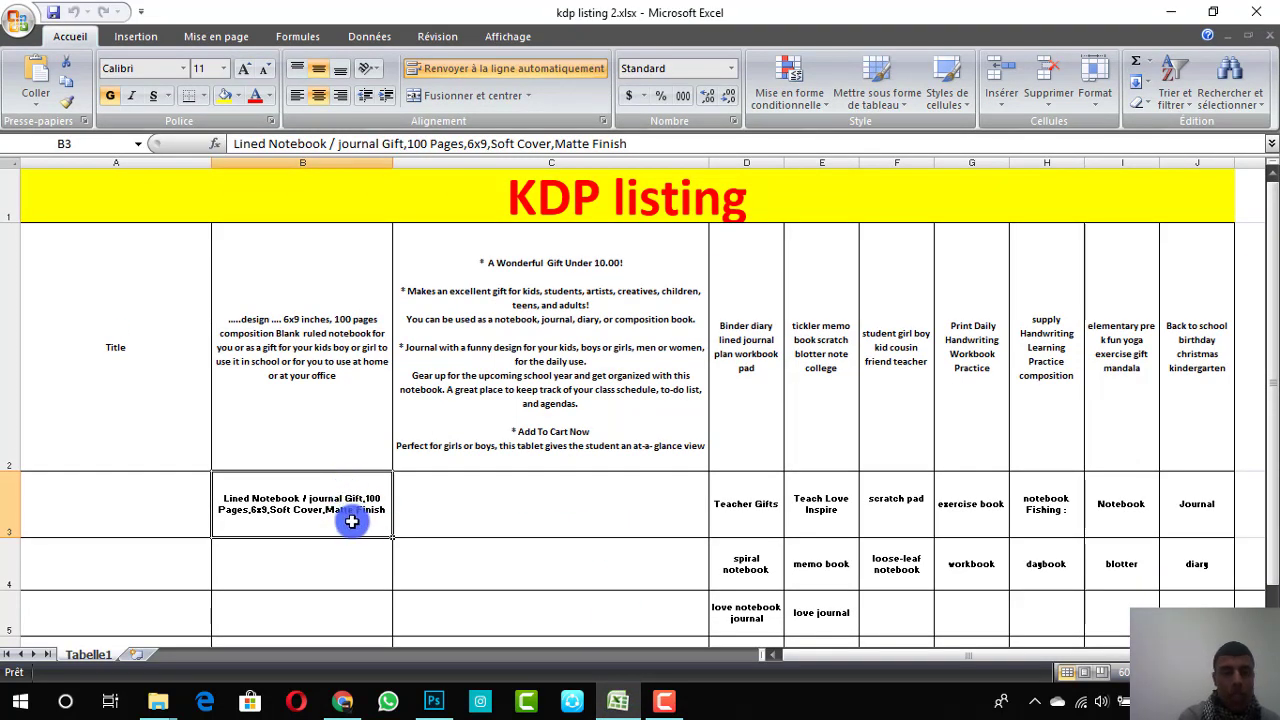
key("F2")
key("ctrl+shift+Left")
key("ctrl+shift+Home")
key("ctrl+c")
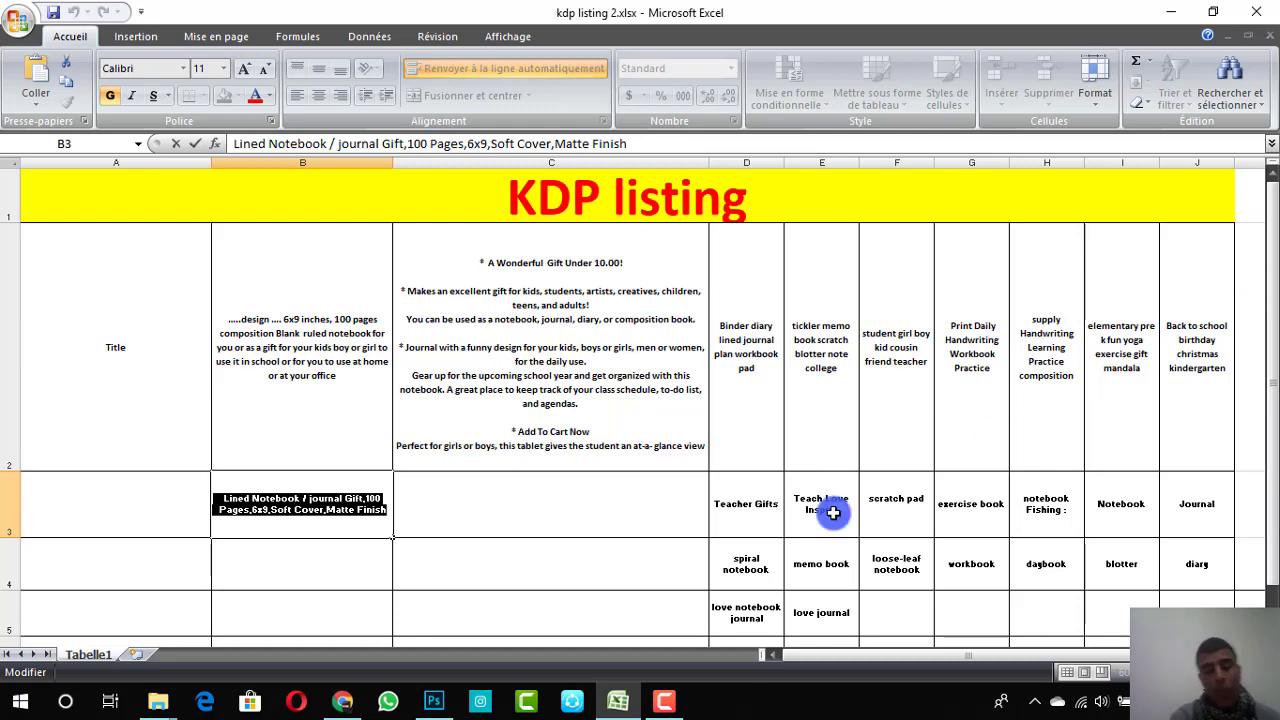
Step: Return to the paperback details in Chrome and paste "Lined Notebook / journal Gift,100 Pages,6x9,Soft Cover,Matte Finish" as the subtitle
left_click(355, 708)
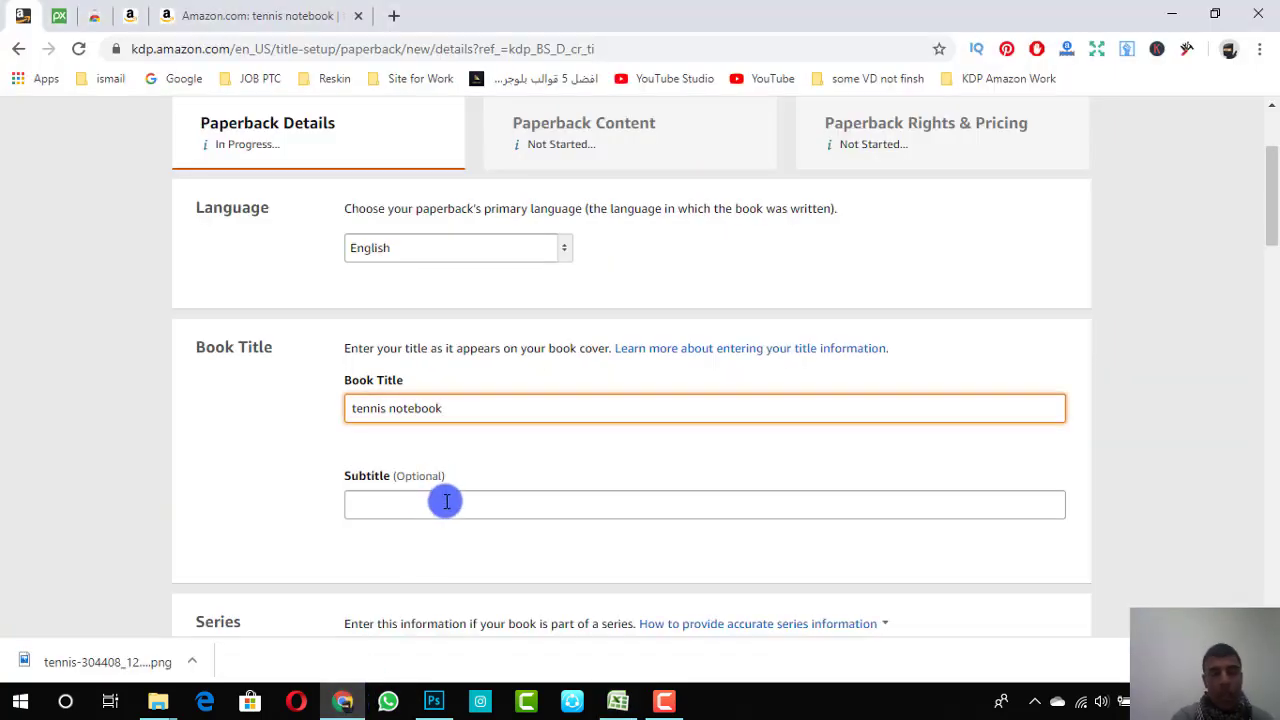
left_click(446, 502)
key("ctrl+v")
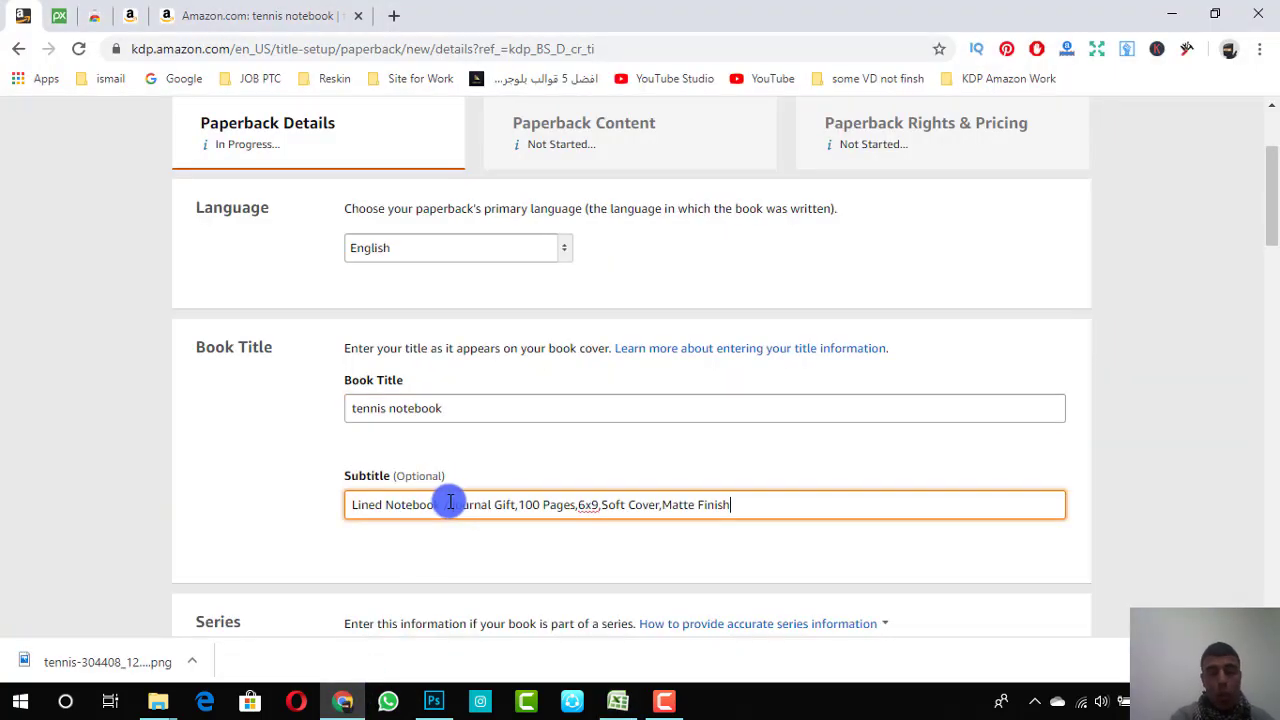
Step: Copy the word "tennis" from the Amazon search phrase and insert it before "Notebook" in the paperback's subtitle
left_click(214, 24)
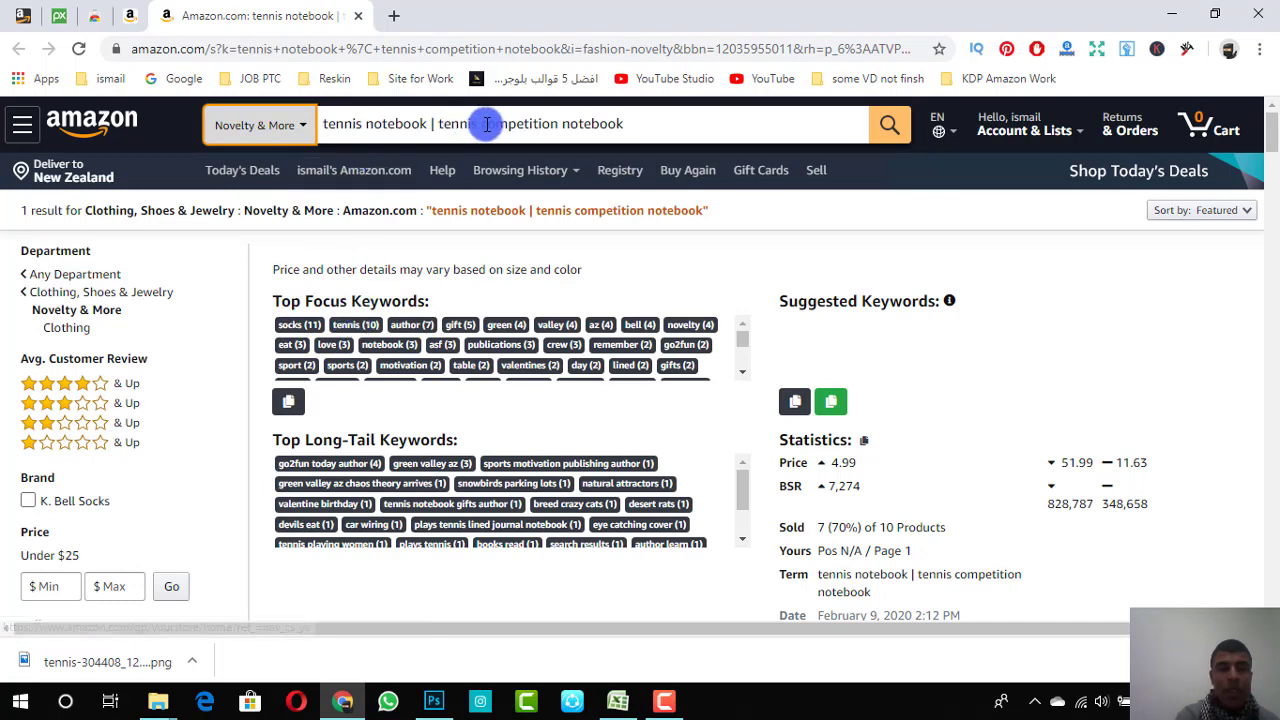
triple_click(452, 122)
left_click(452, 122)
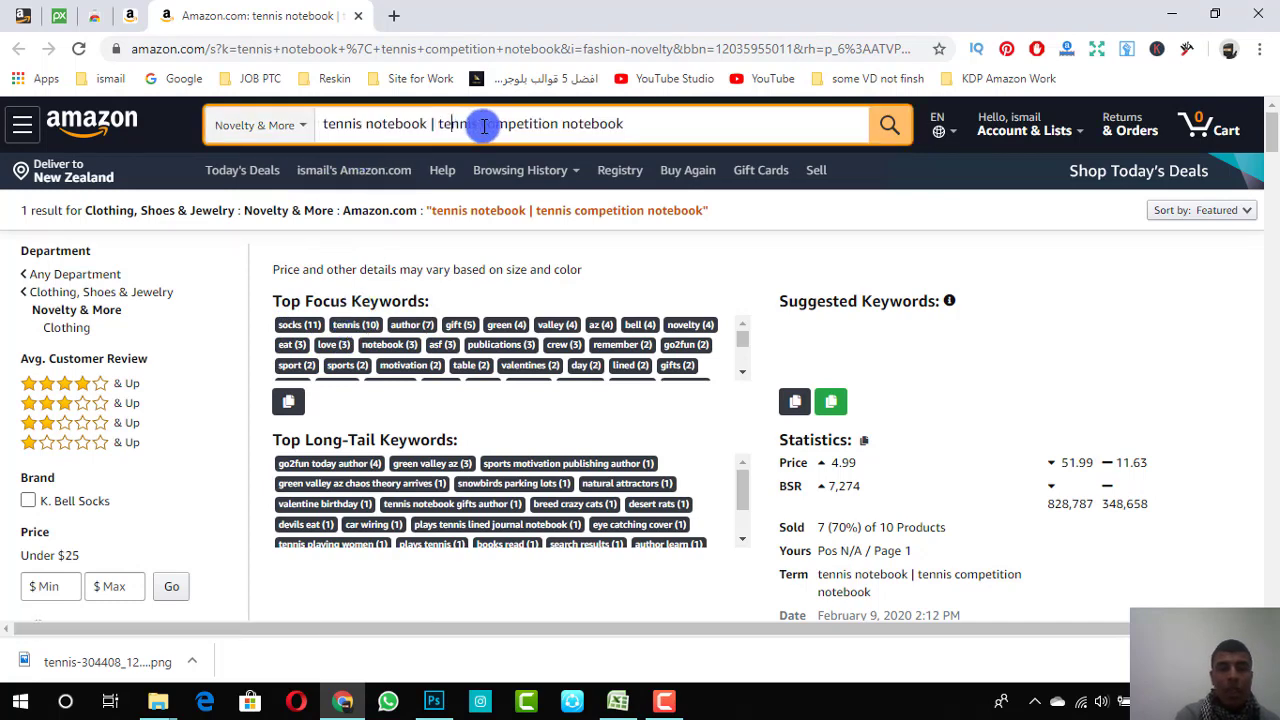
double_click(442, 122)
key("ctrl+c")
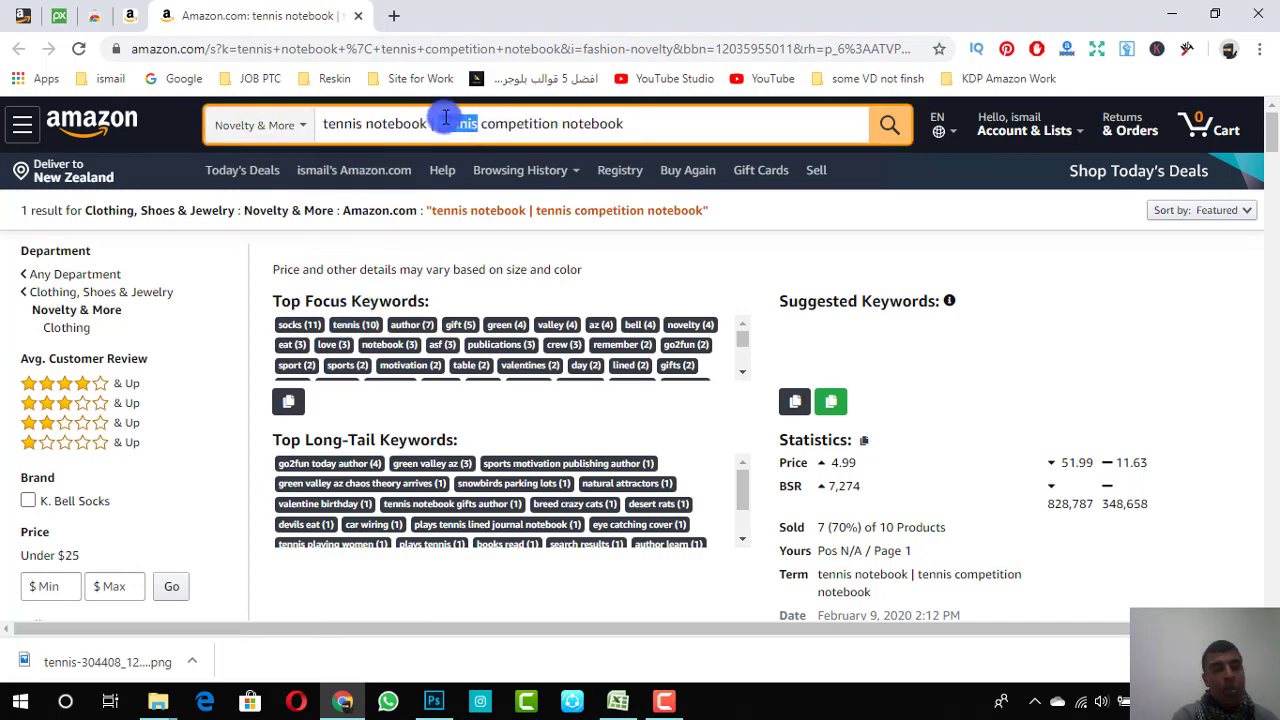
left_click(27, 21)
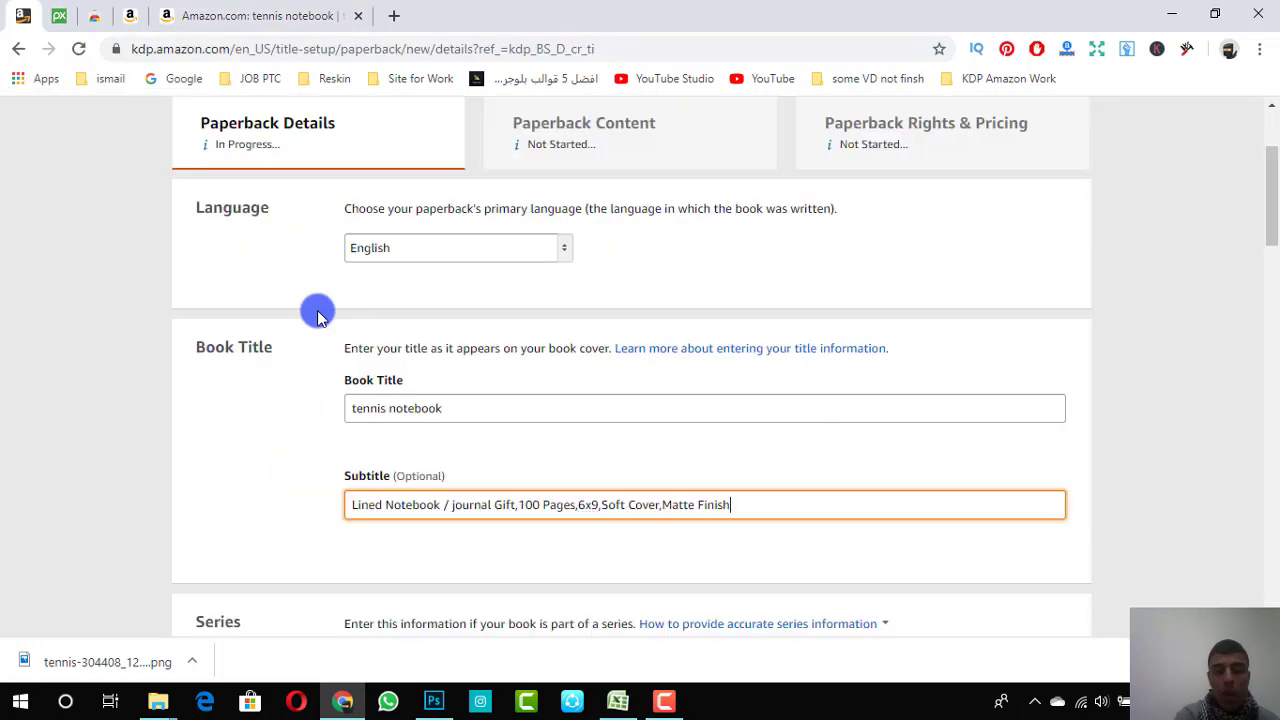
left_click(383, 505)
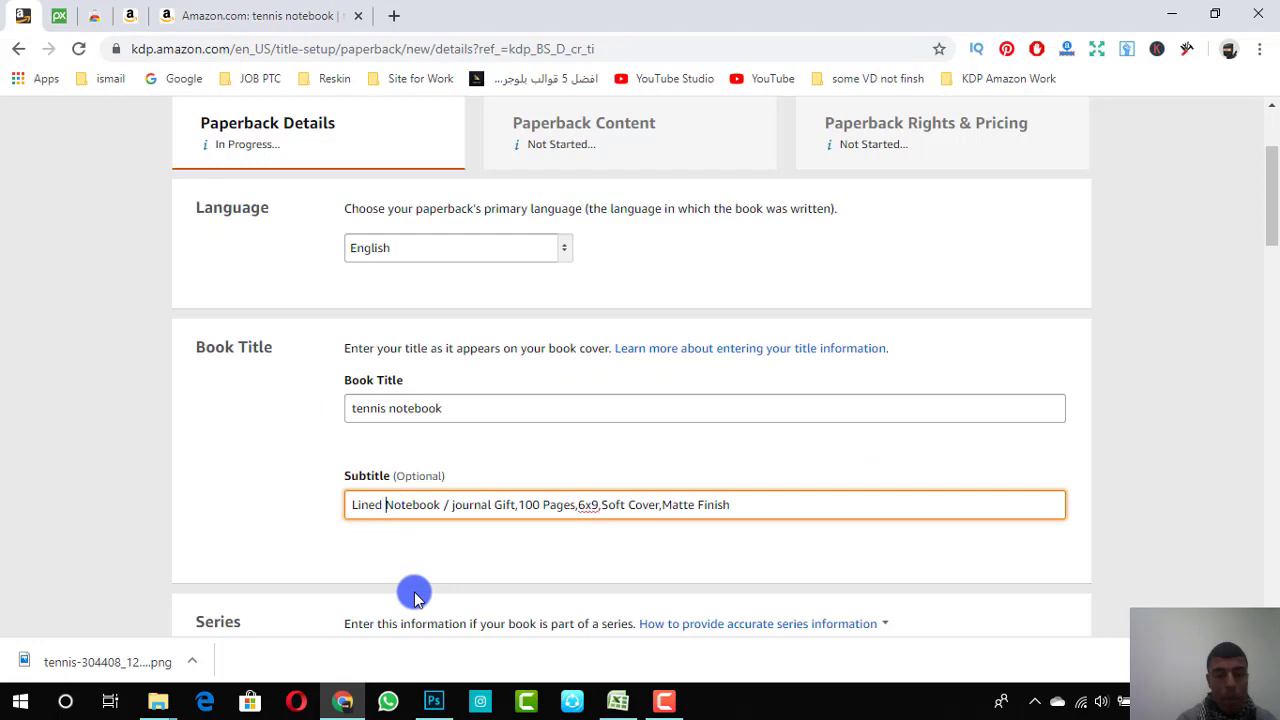
key("ctrl+v")
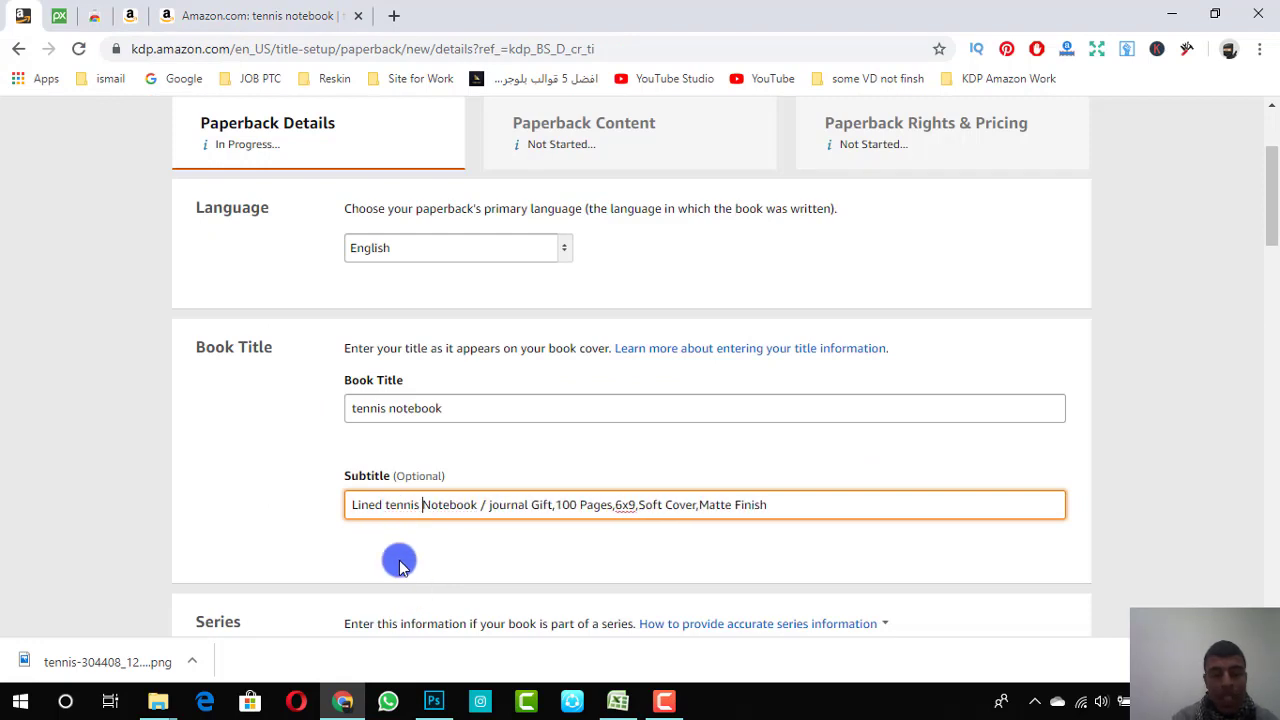
Step: Fill in the primary author with "tennis" as the first name and "Sport" as the last name
scroll(530, 520, "down", 2)
scroll(552, 530, "down", 2)
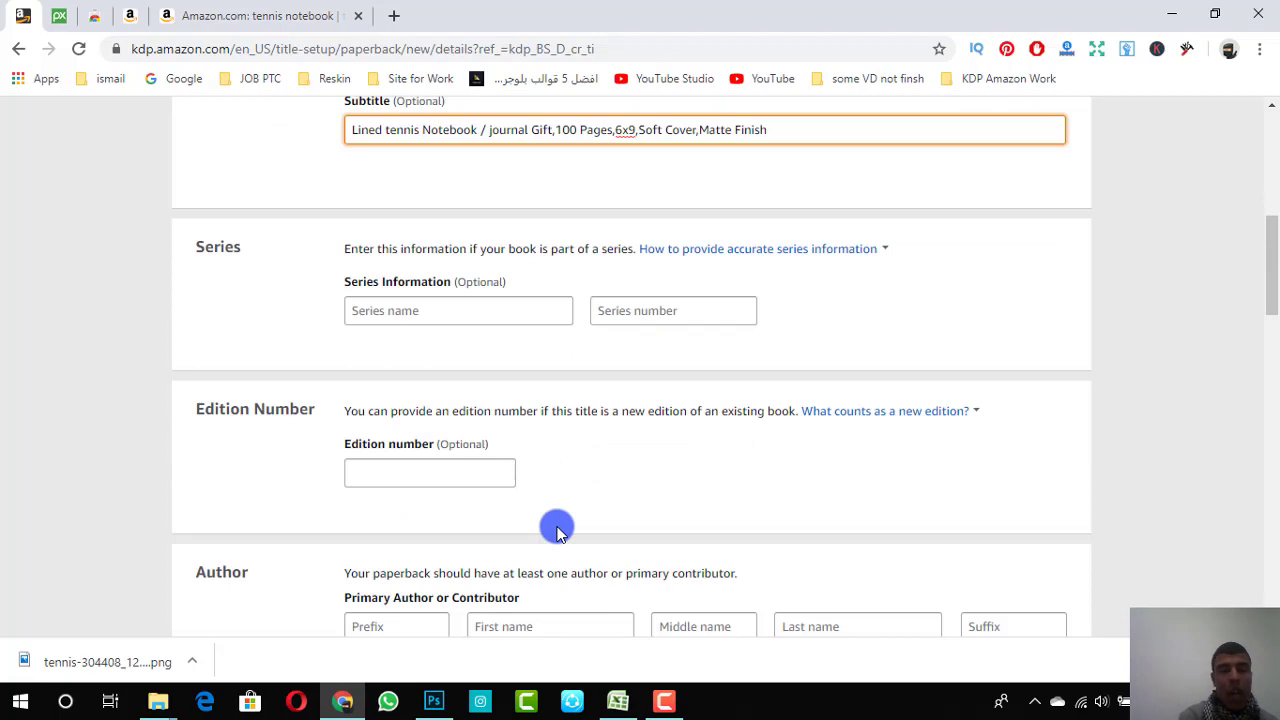
scroll(558, 530, "down", 2)
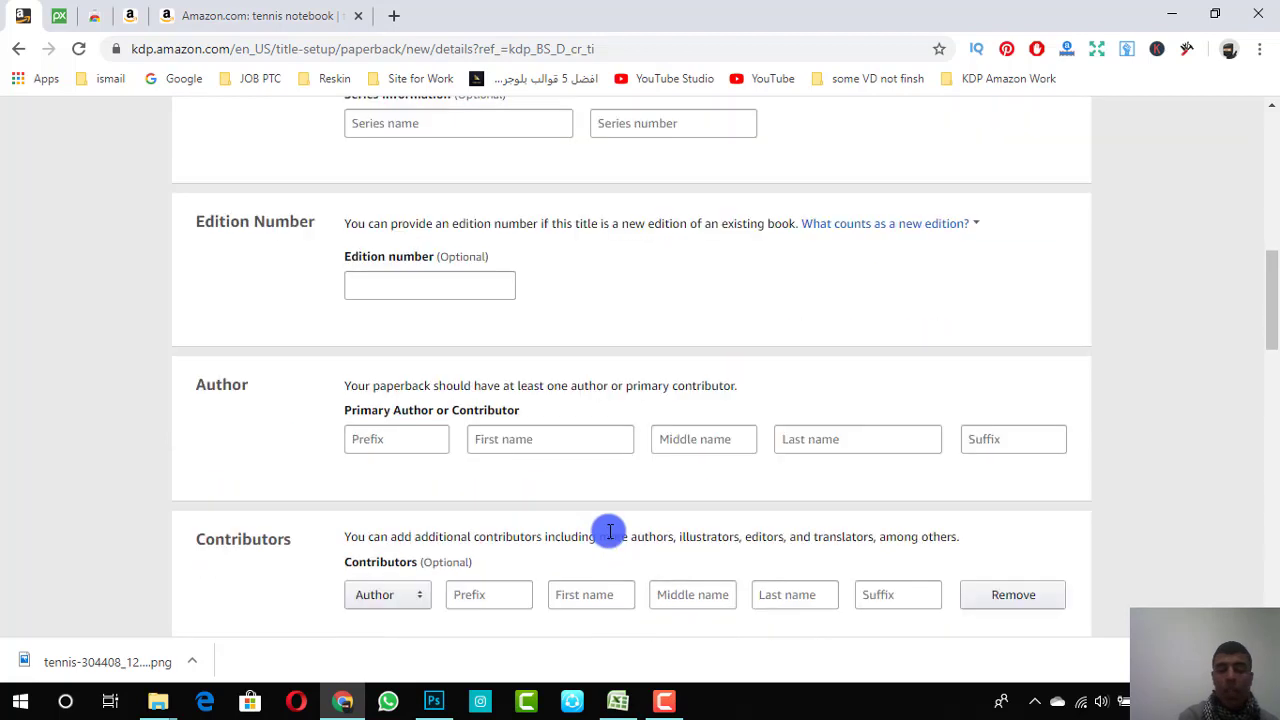
left_click(591, 442)
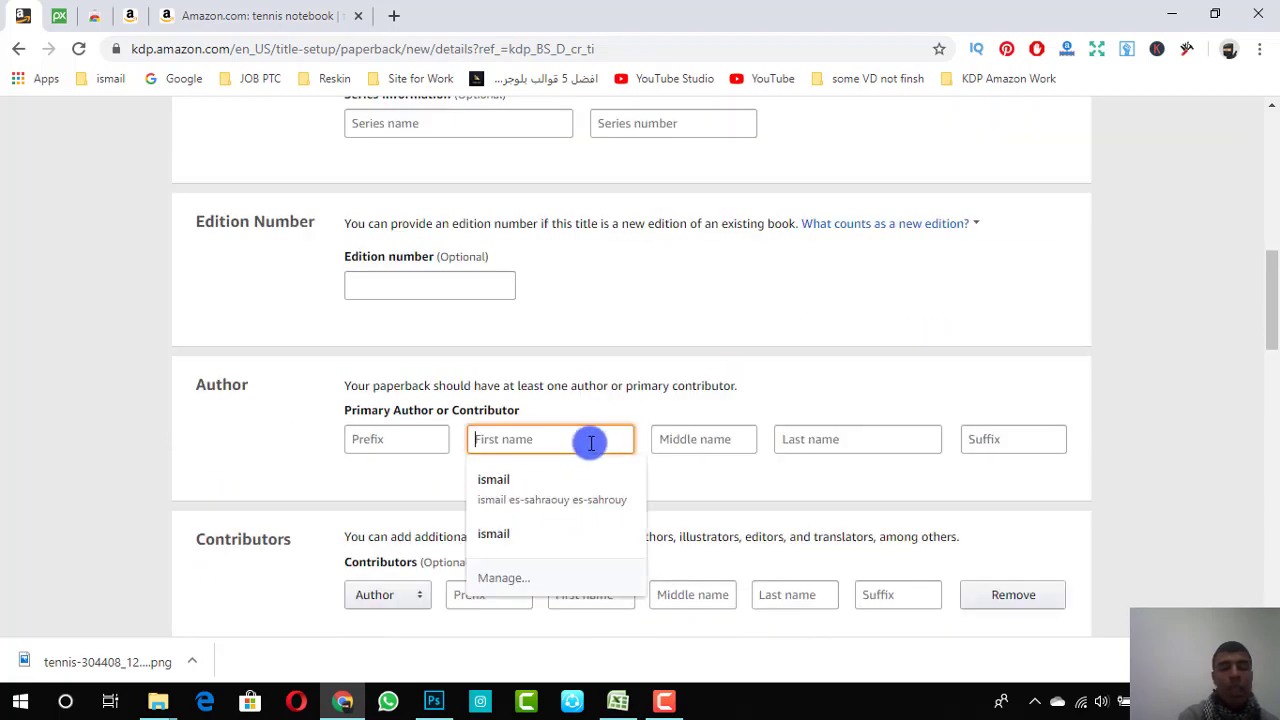
left_click(245, 20)
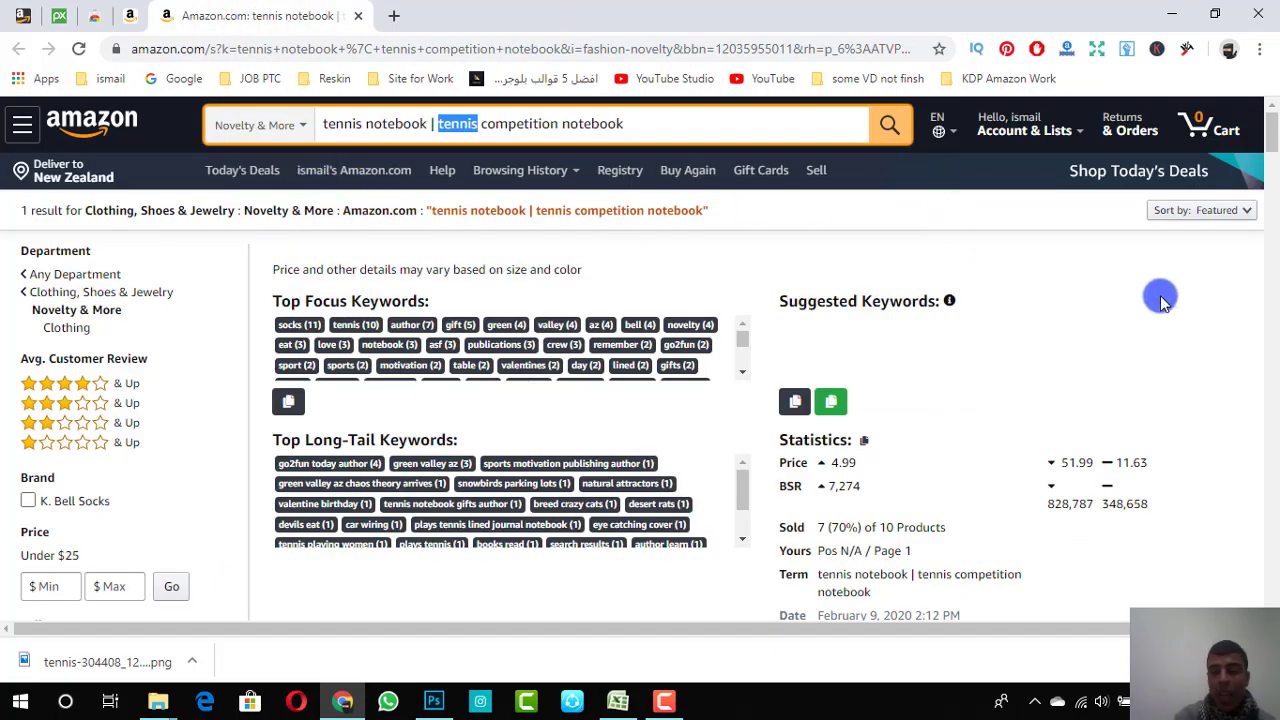
scroll(1212, 350, "down", 1)
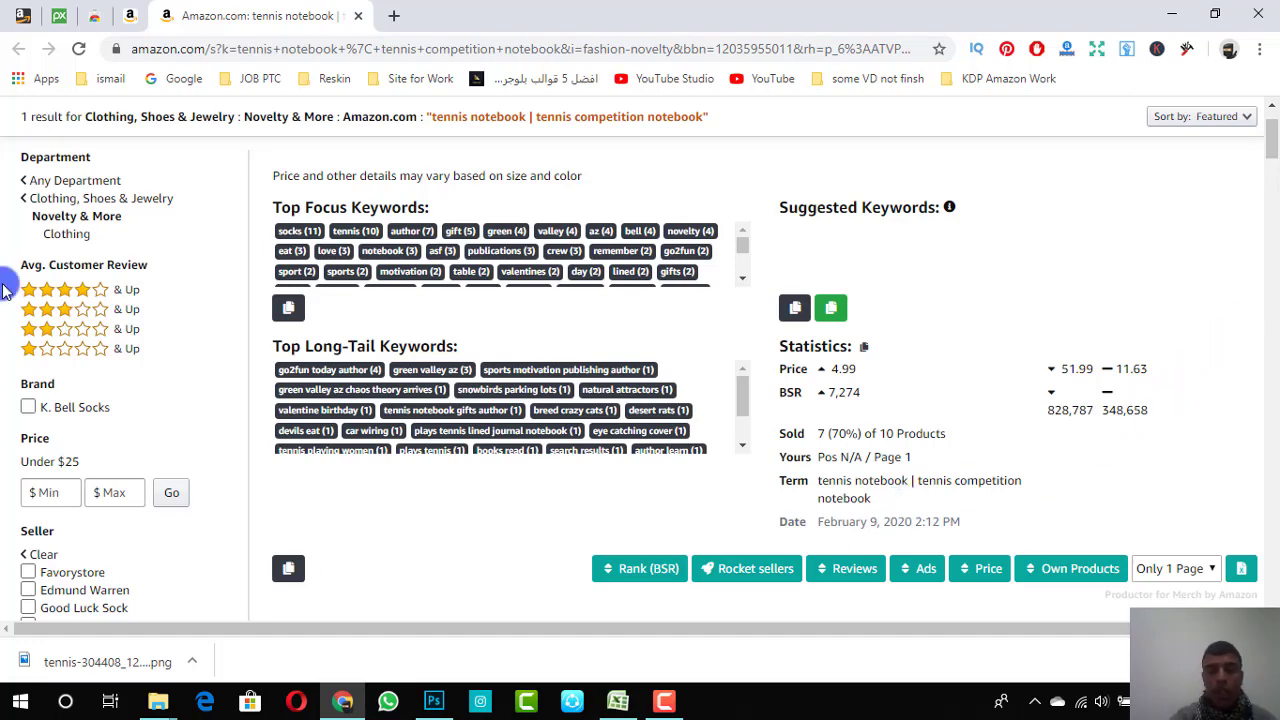
left_click(28, 18)
left_click(519, 440)
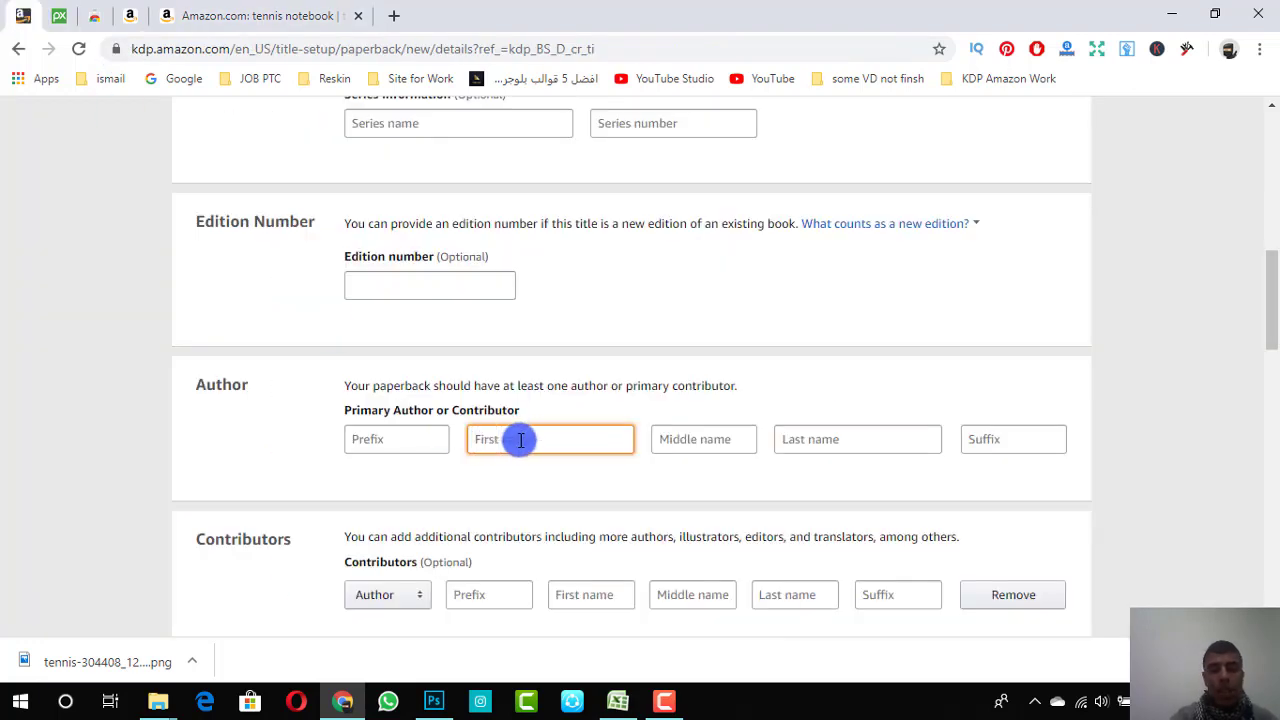
left_click(290, 460)
left_click(500, 441)
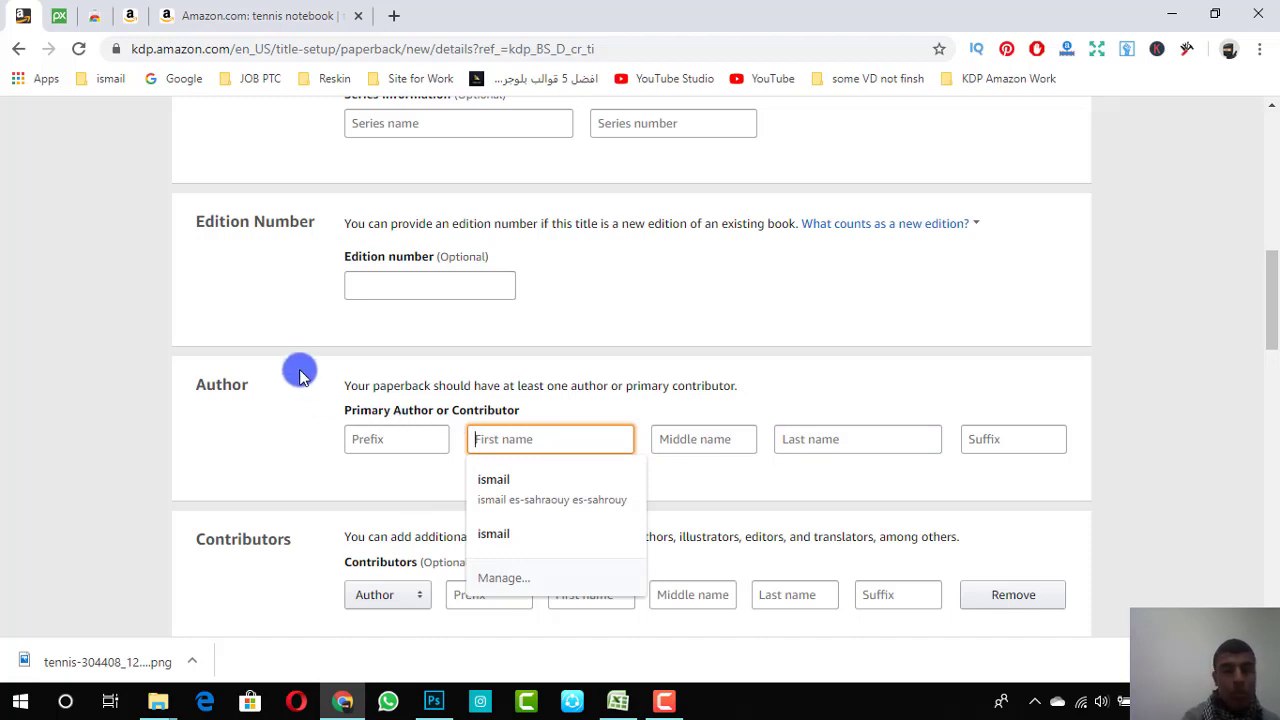
key("ctrl+v")
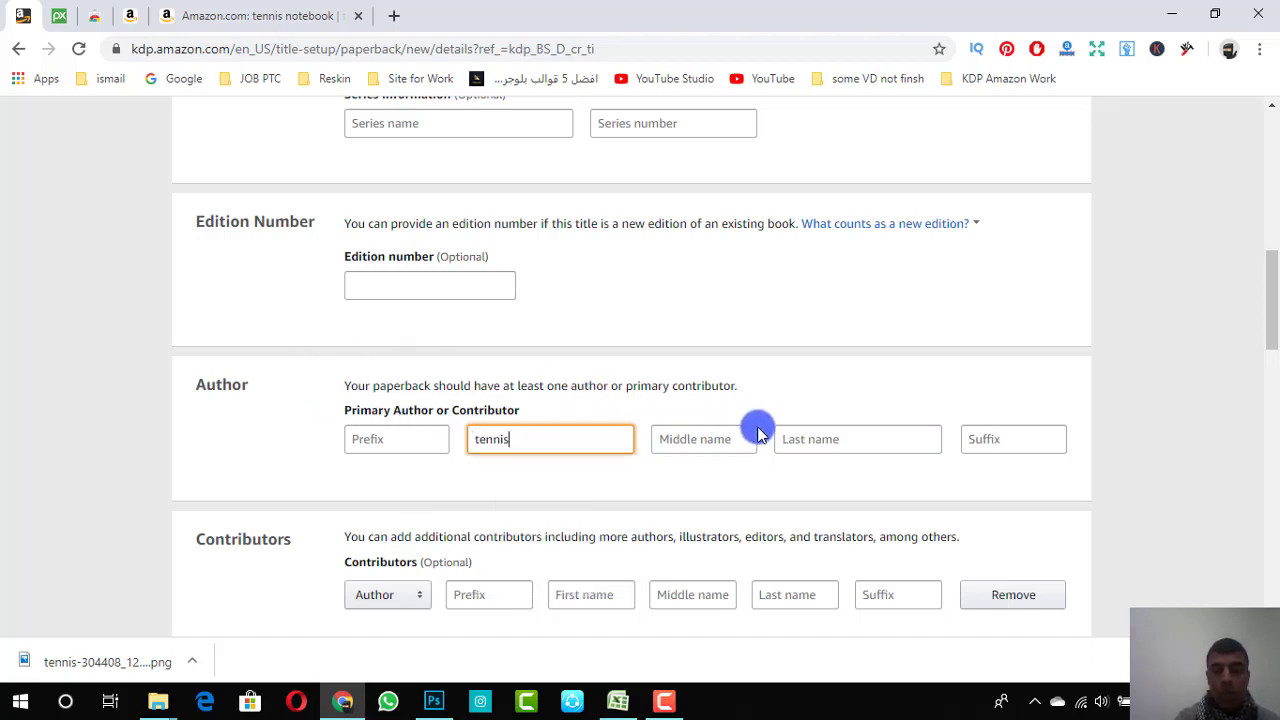
left_click(798, 439)
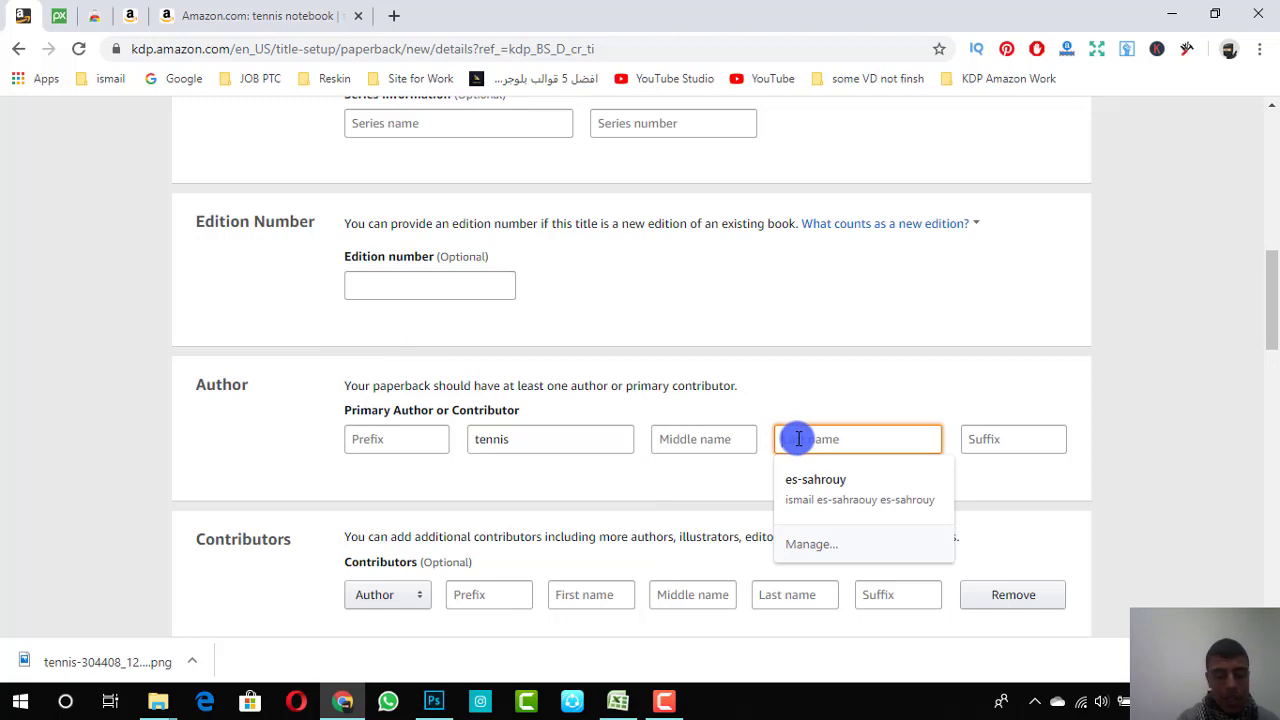
key("Escape")
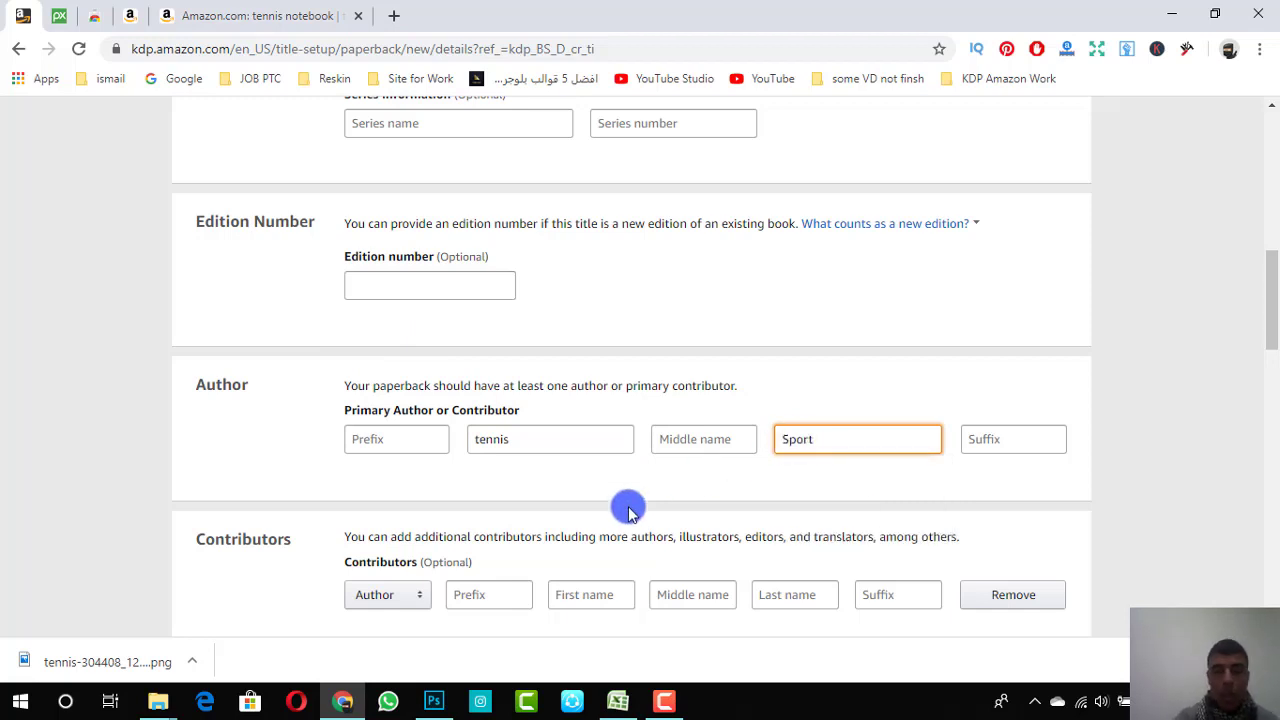
Step: Switch to the KDP listing workbook in Excel and copy the full text of cell C2, beginning "A Wonderful Gift Under 10.00!"
scroll(625, 500, "down", 3)
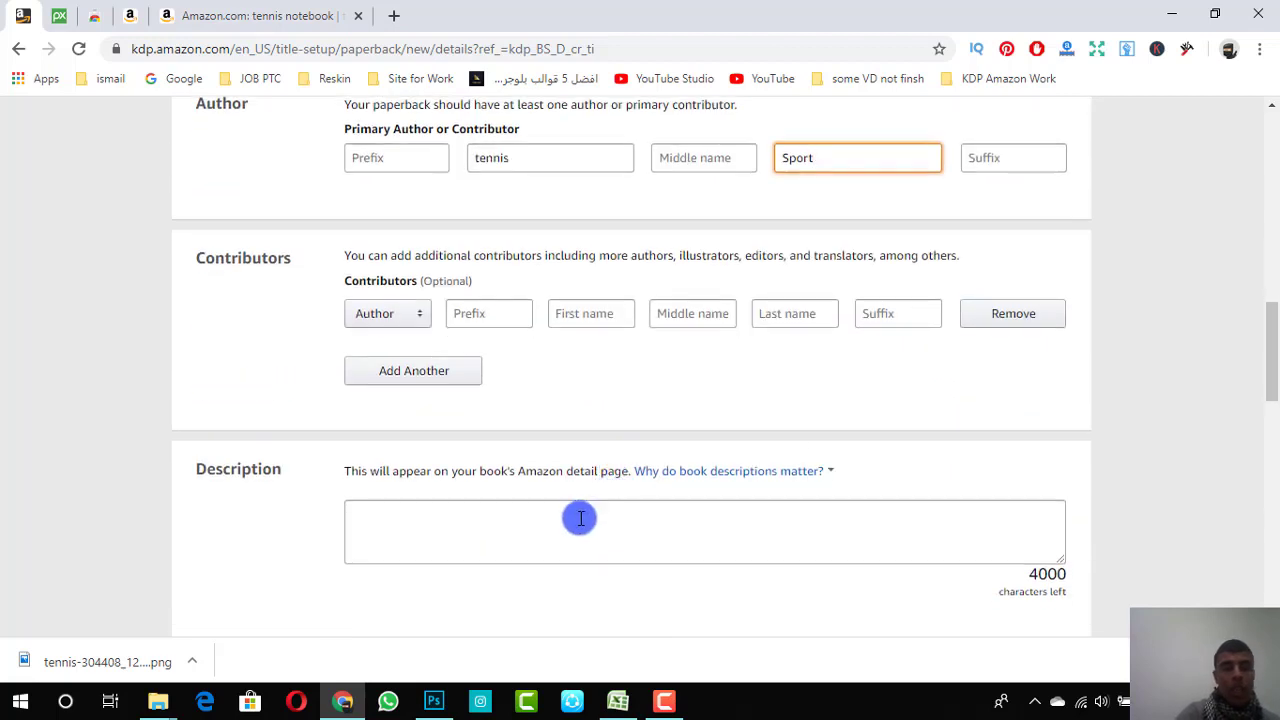
left_click(579, 518)
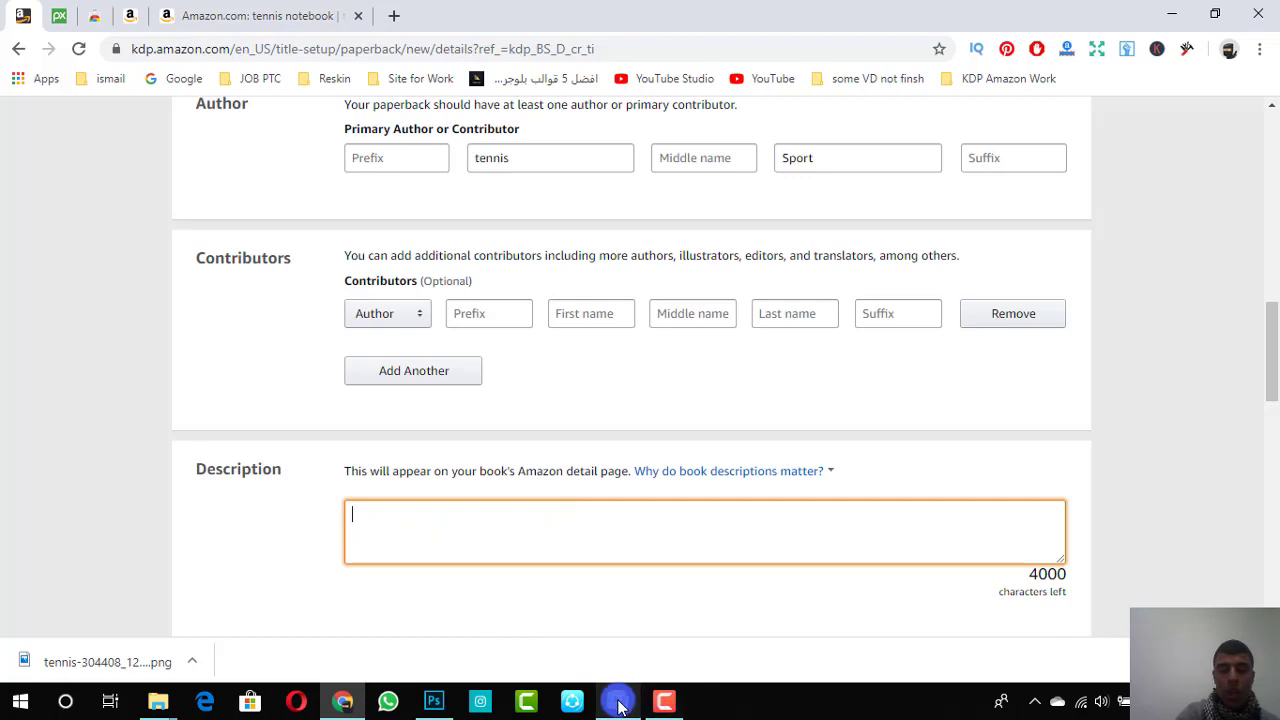
mouse_move(620, 707)
left_click(614, 646)
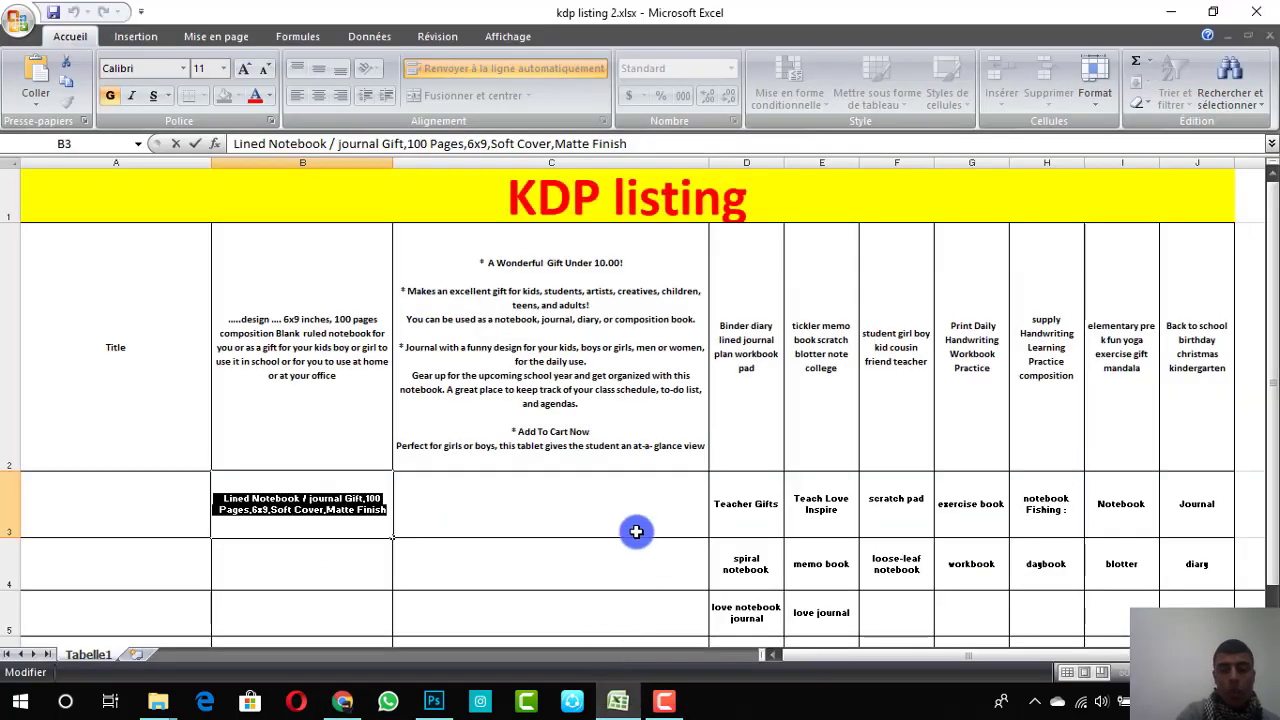
left_click(625, 458)
double_click(625, 458)
left_click_drag(625, 458, 623, 251)
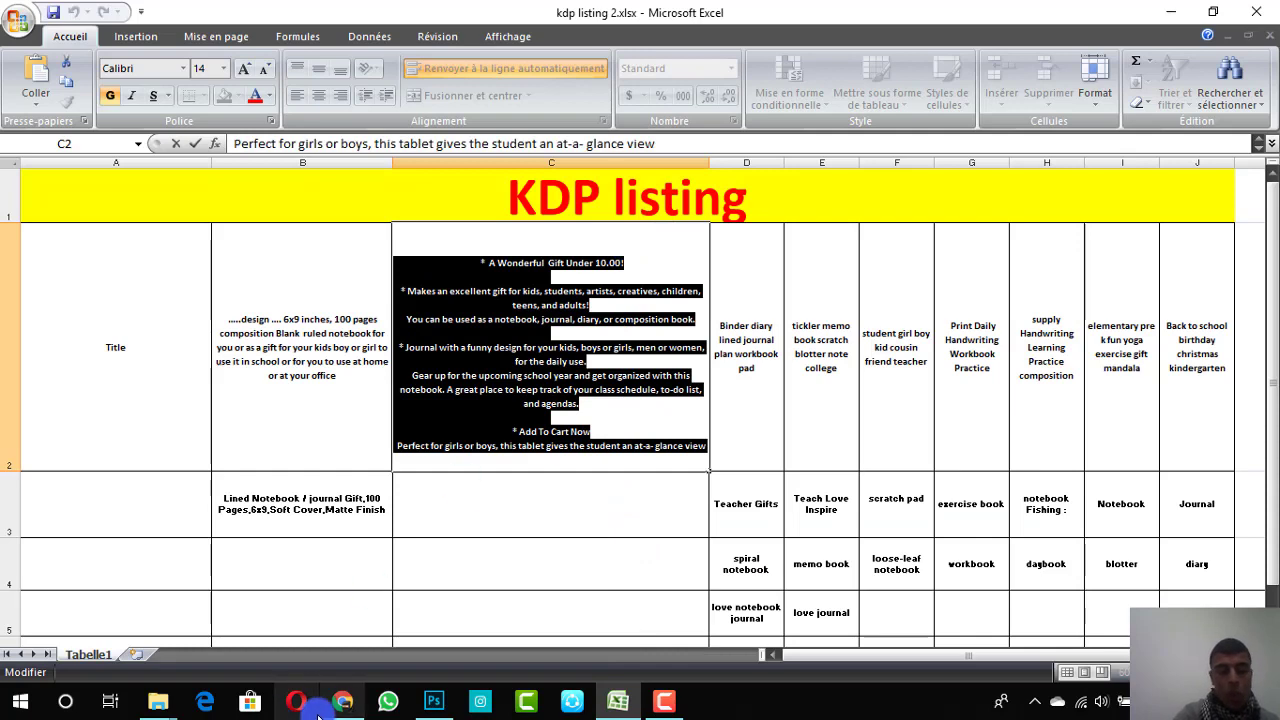
Step: Return to the paperback details in Chrome, paste the copied text as the description, and declare ownership of the copyright and publishing rights
left_click(340, 620)
left_click(402, 526)
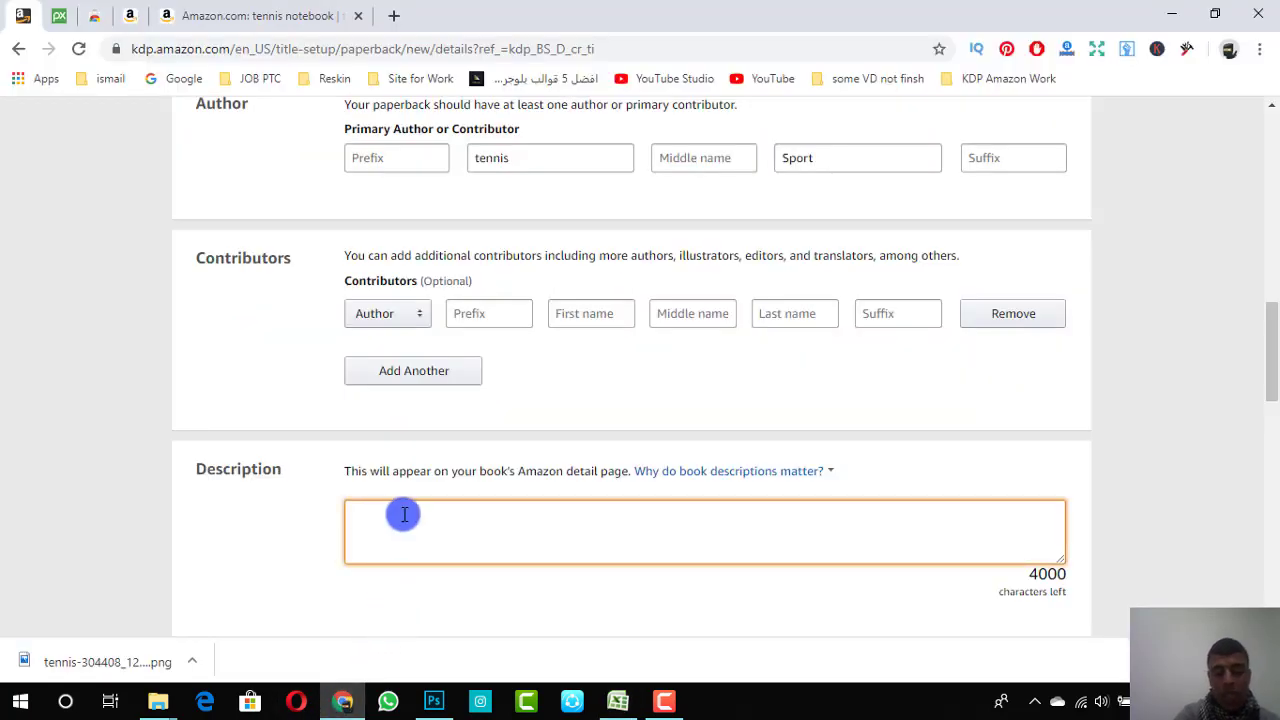
key("ctrl+v")
scroll(320, 531, "down", 4)
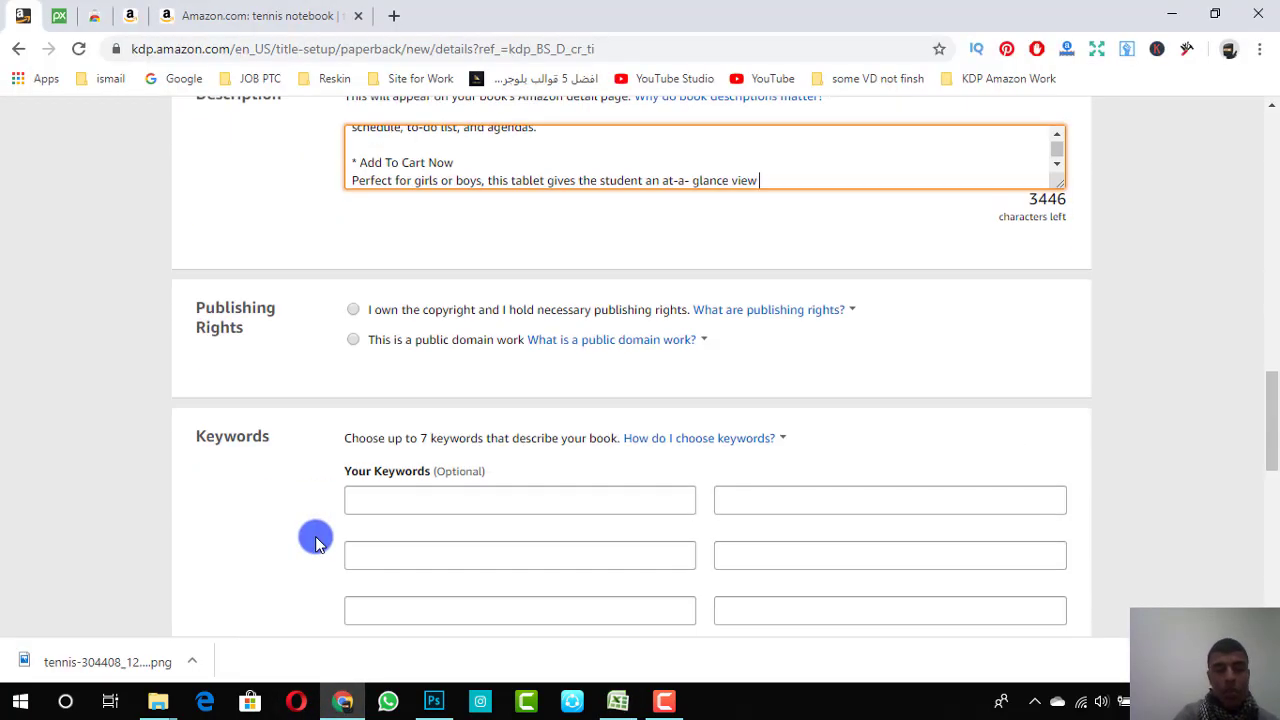
left_click(353, 309)
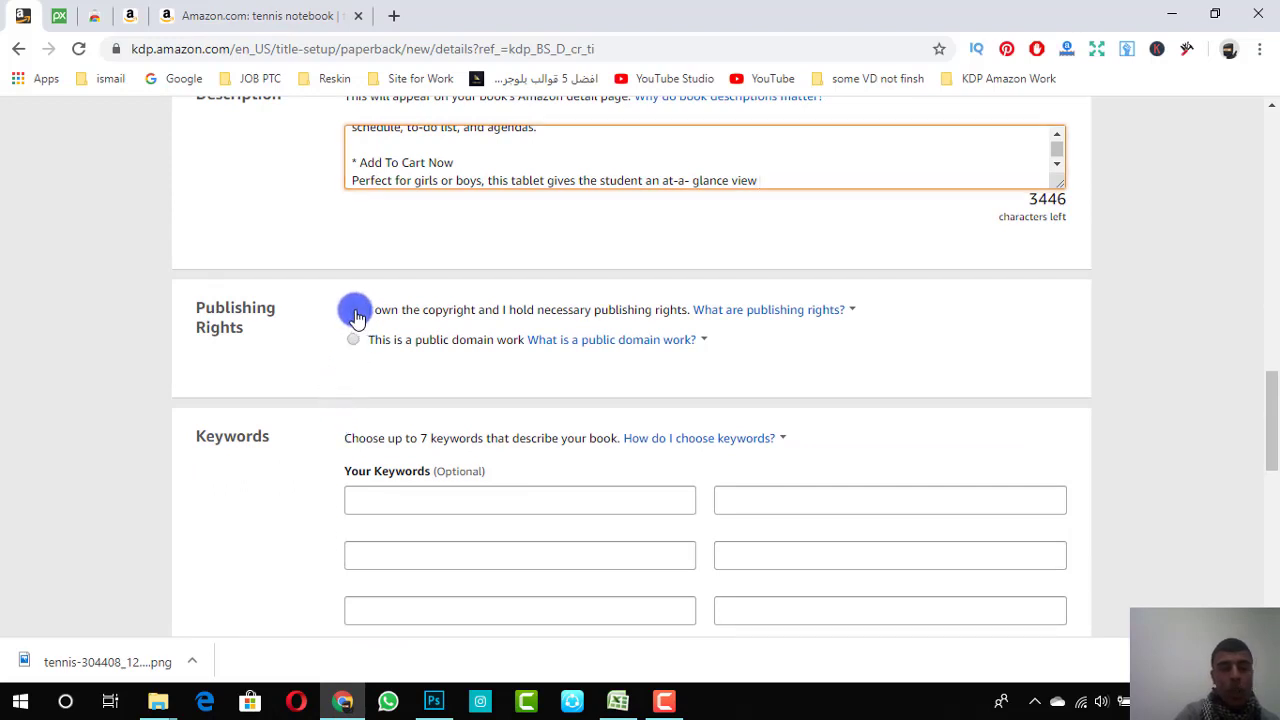
Step: Try to copy the top focus keywords from the "competition tennis notebook" Amazon results and paste them into the first keyword field
scroll(330, 440, "down", 1)
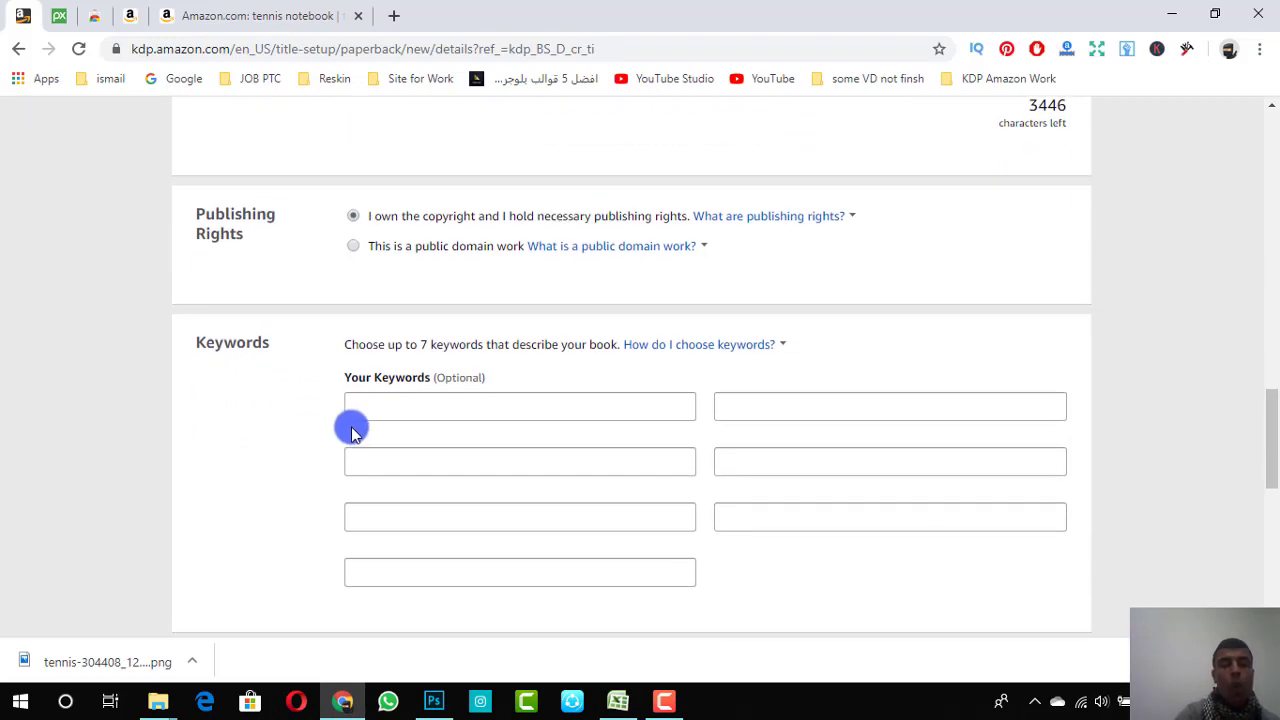
left_click(413, 411)
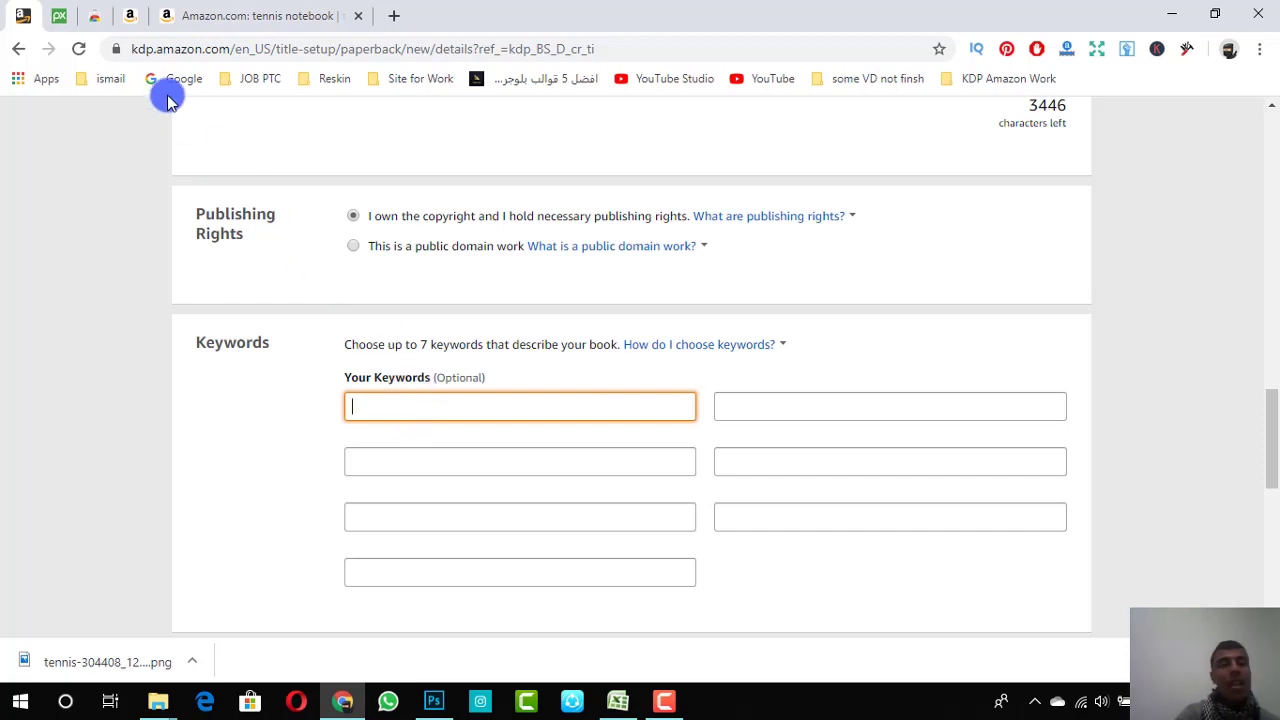
left_click(140, 27)
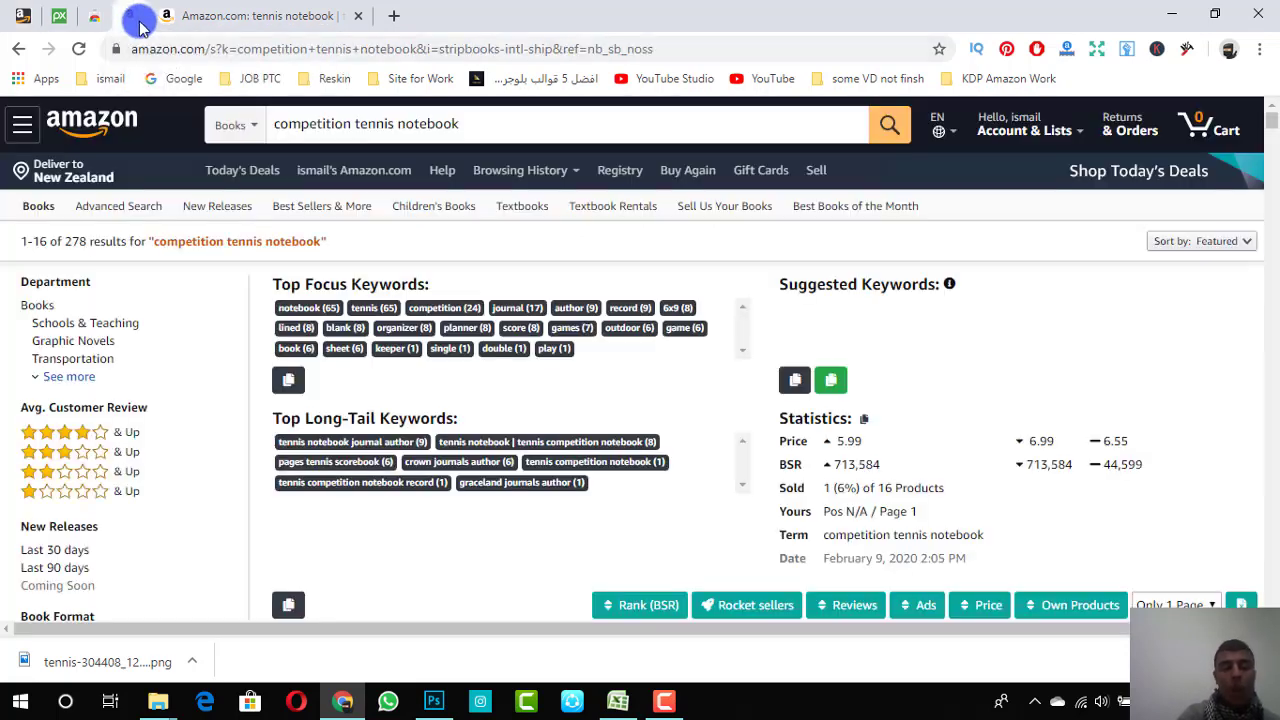
left_click(289, 378)
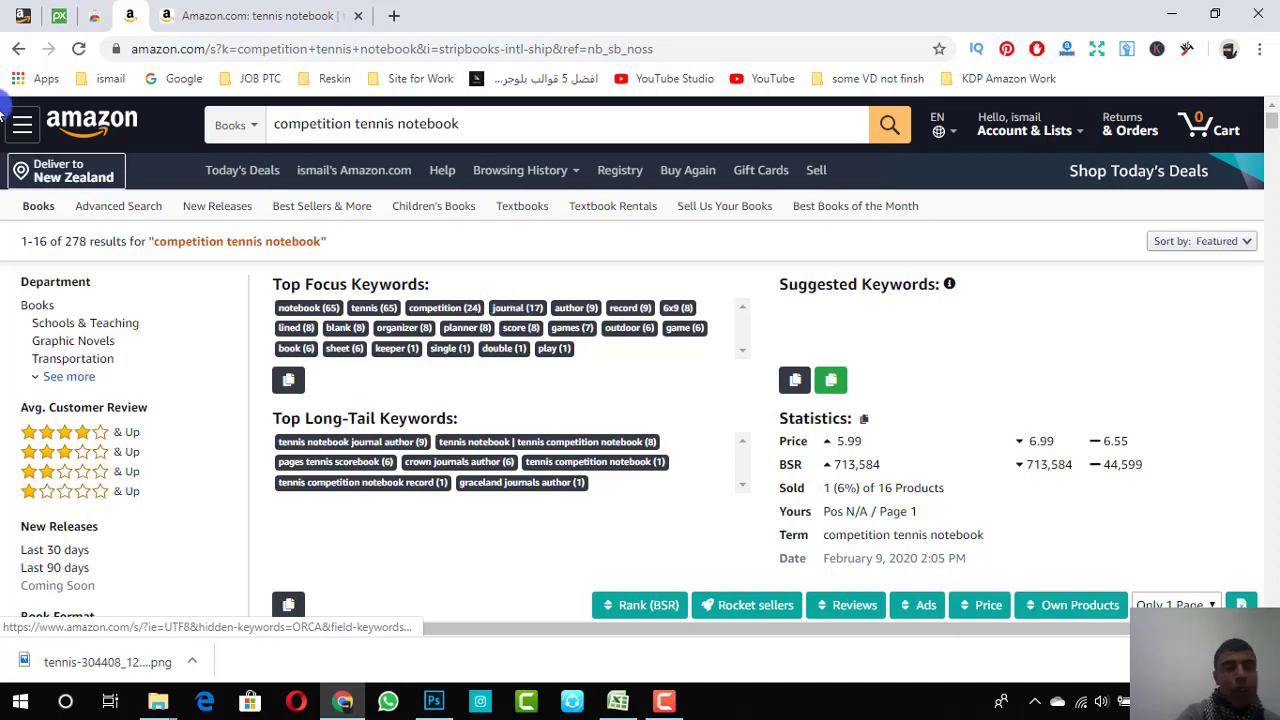
left_click(22, 15)
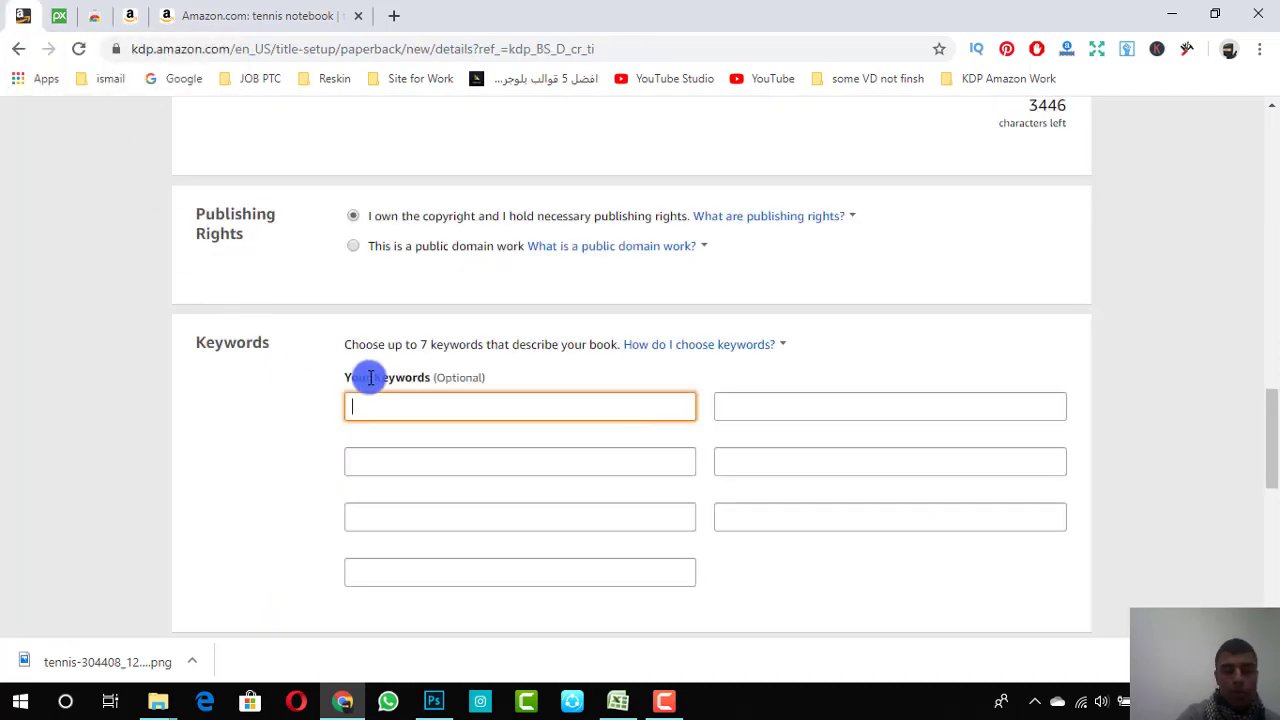
key("ctrl+v")
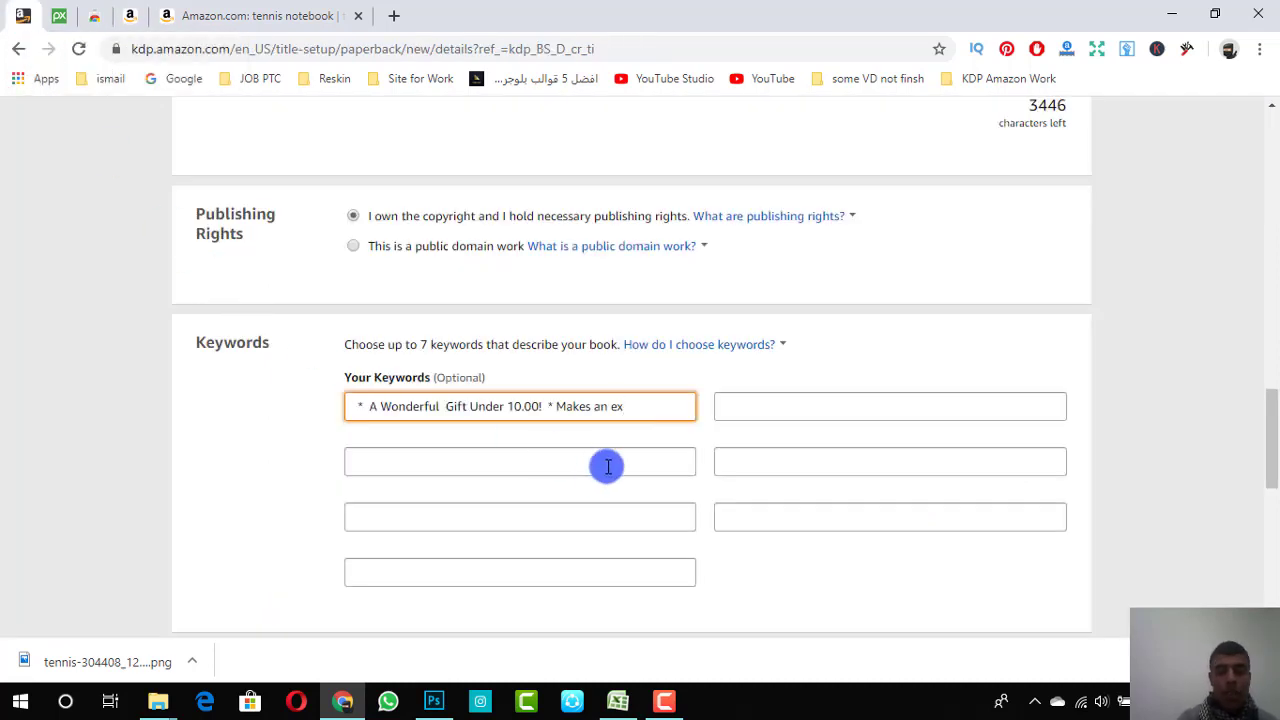
Step: Replace the first keyword with "tennis" and add "notebook" and "competision" as the second and third keywords
triple_click(649, 418)
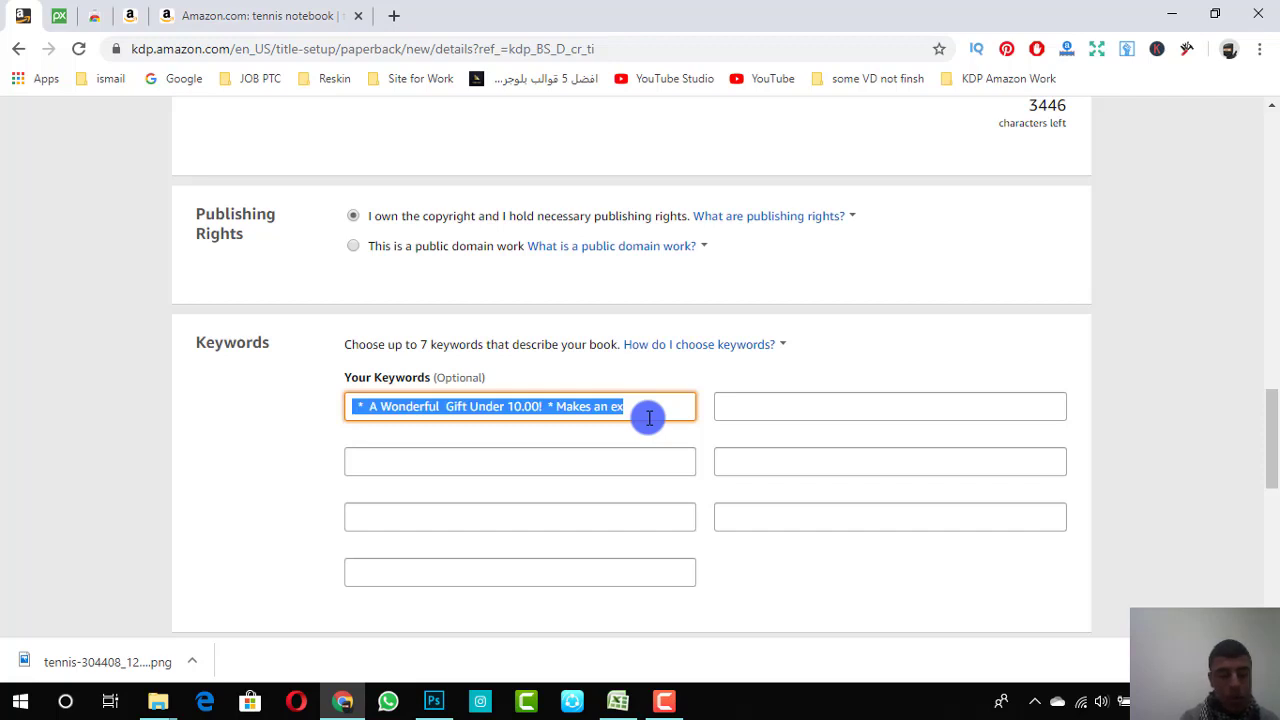
type("tennis")
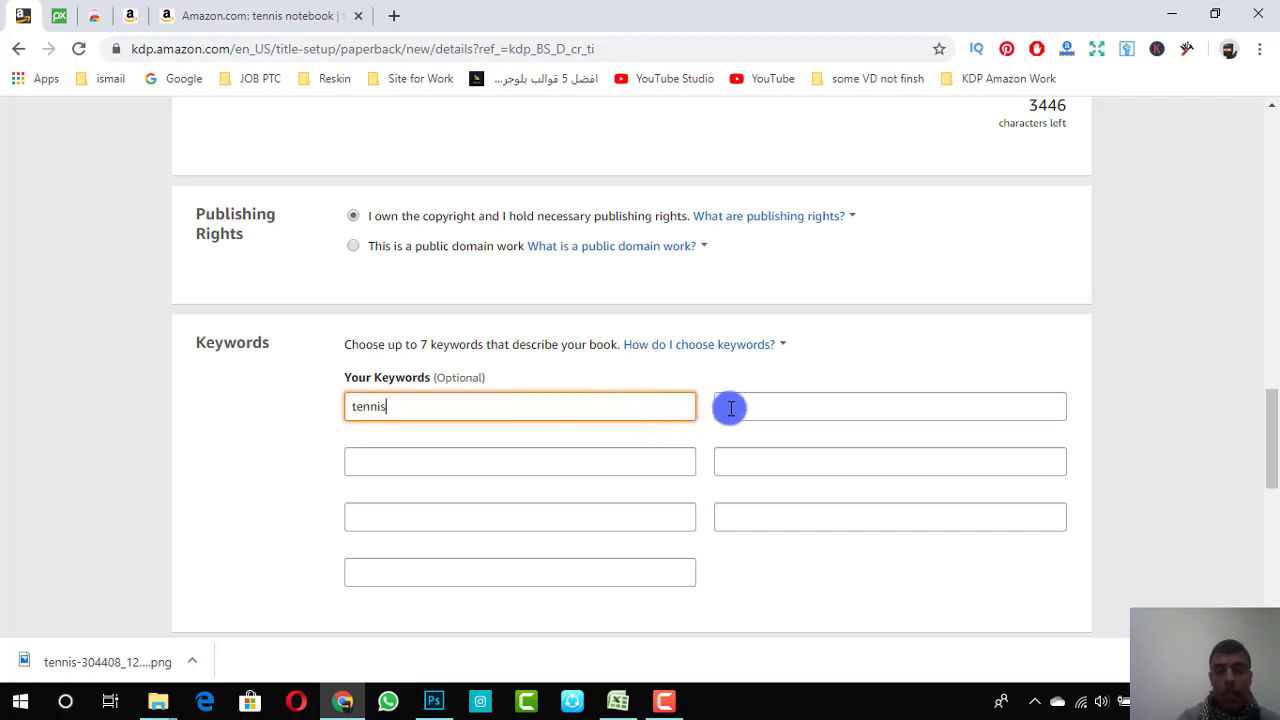
left_click(731, 407)
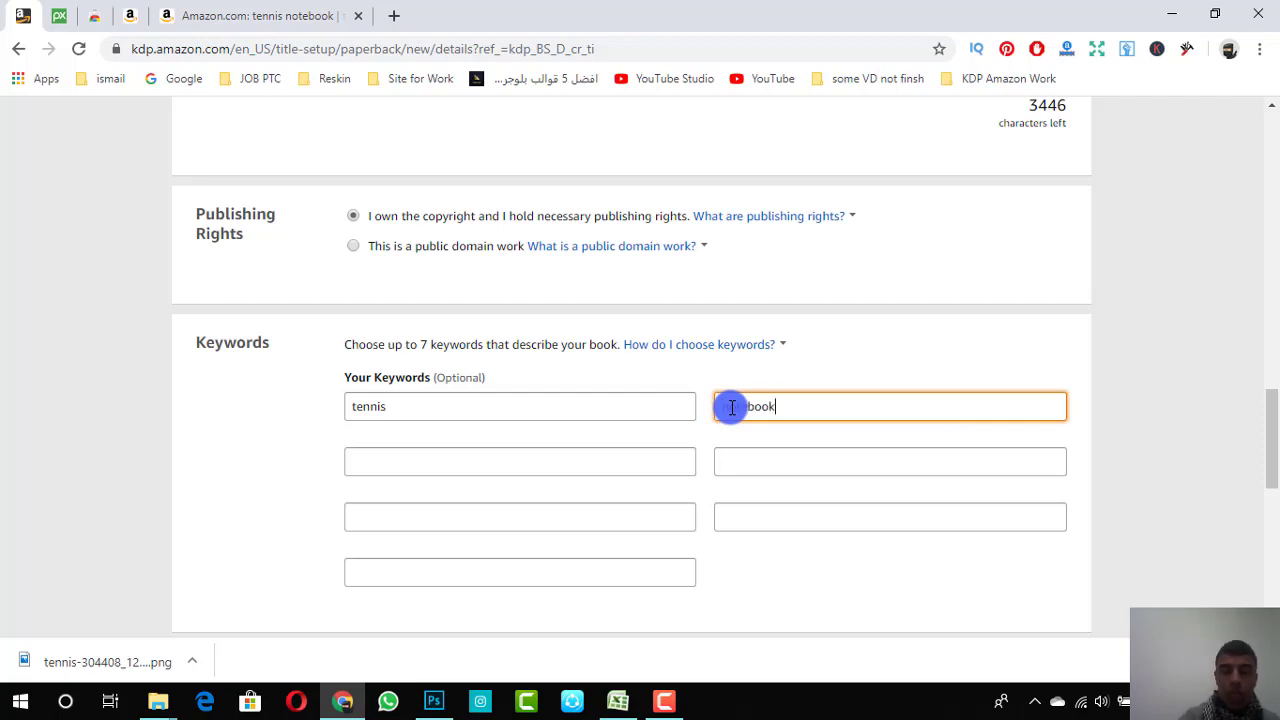
left_click(622, 460)
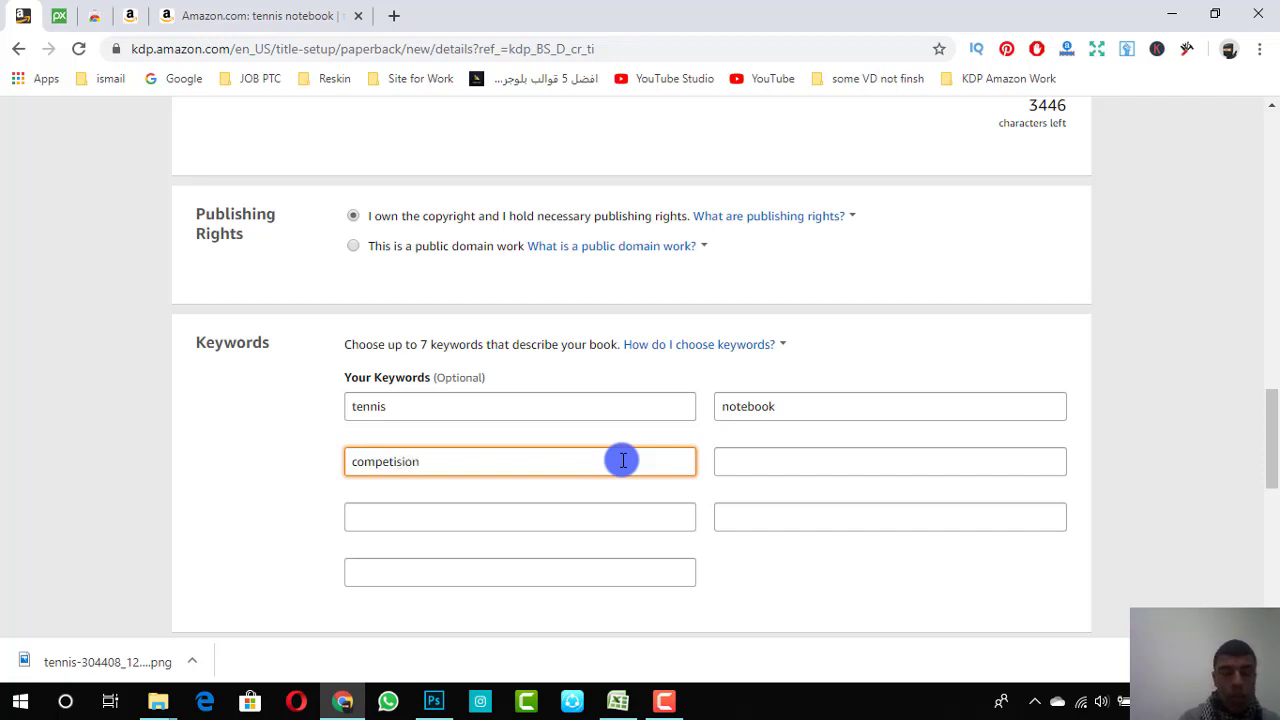
Step: Consult the top focus keywords in the Amazon tennis notebook results and enter "motivation" as the fifth keyword
left_click(504, 517)
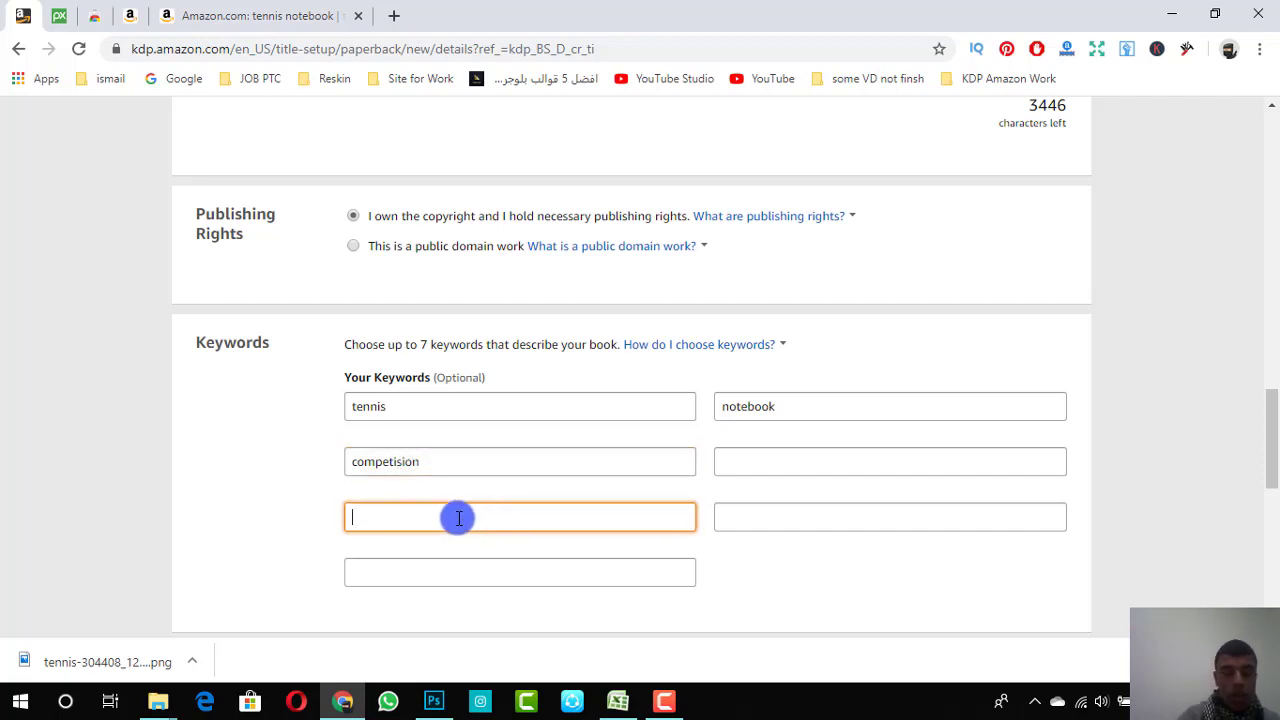
left_click(210, 15)
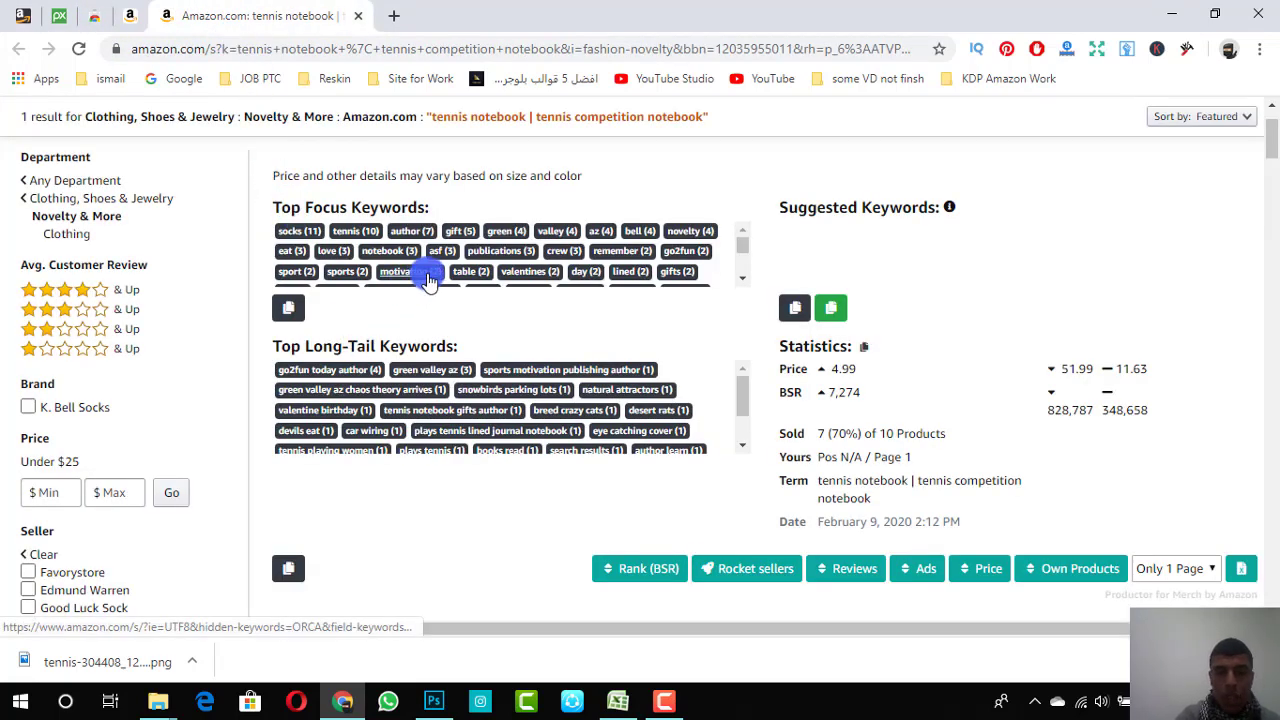
left_click(29, 22)
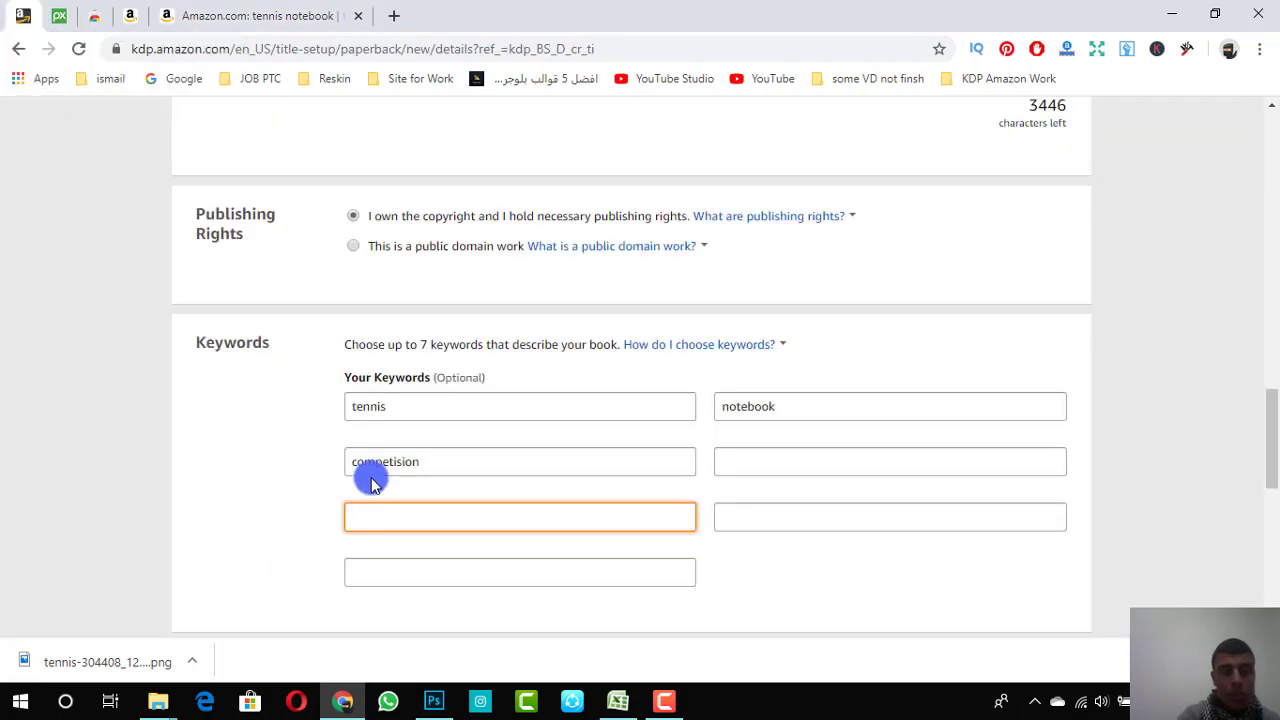
type("motivation")
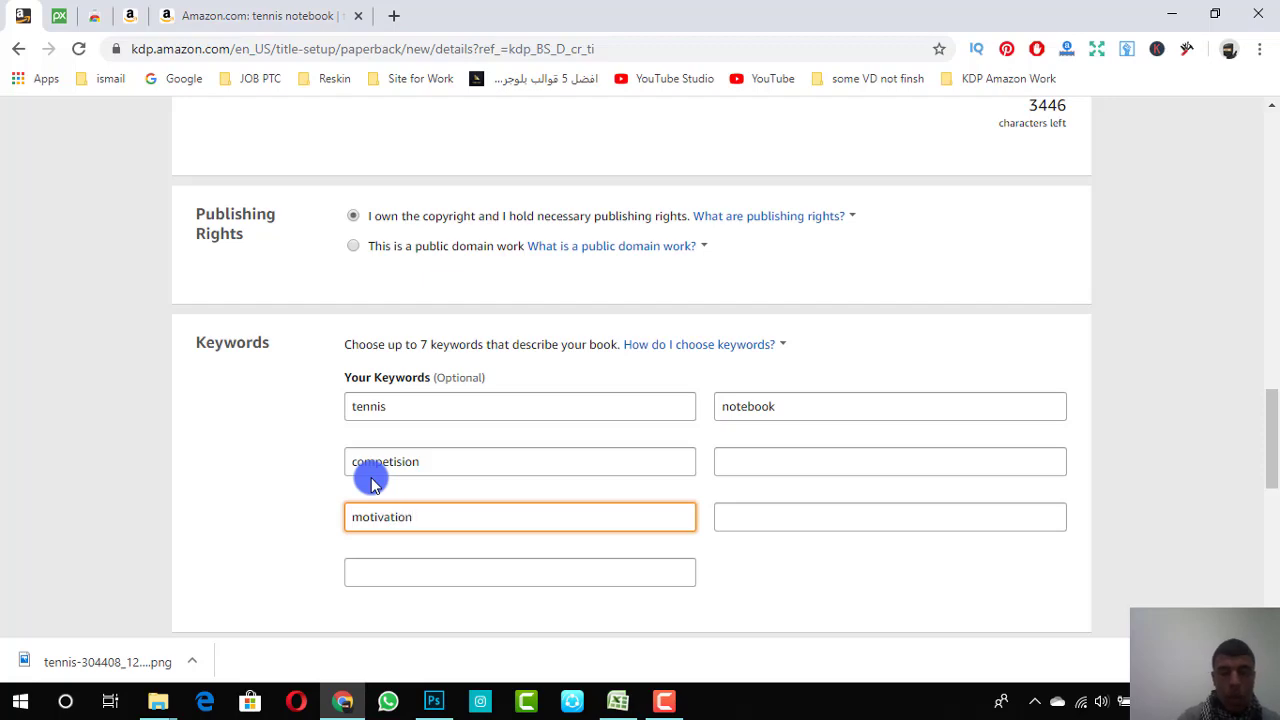
Step: Review the Amazon top focus keywords again and enter "gift" as the seventh keyword
left_click(394, 568)
left_click(195, 14)
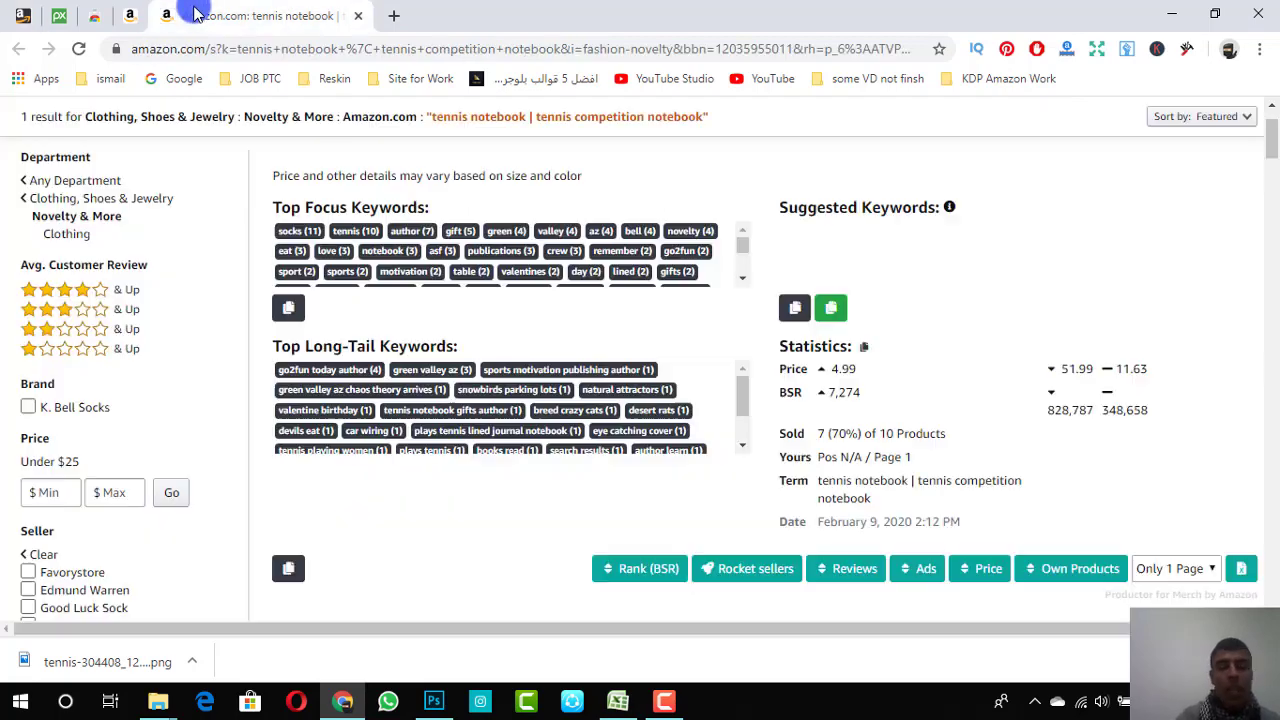
left_click(680, 272)
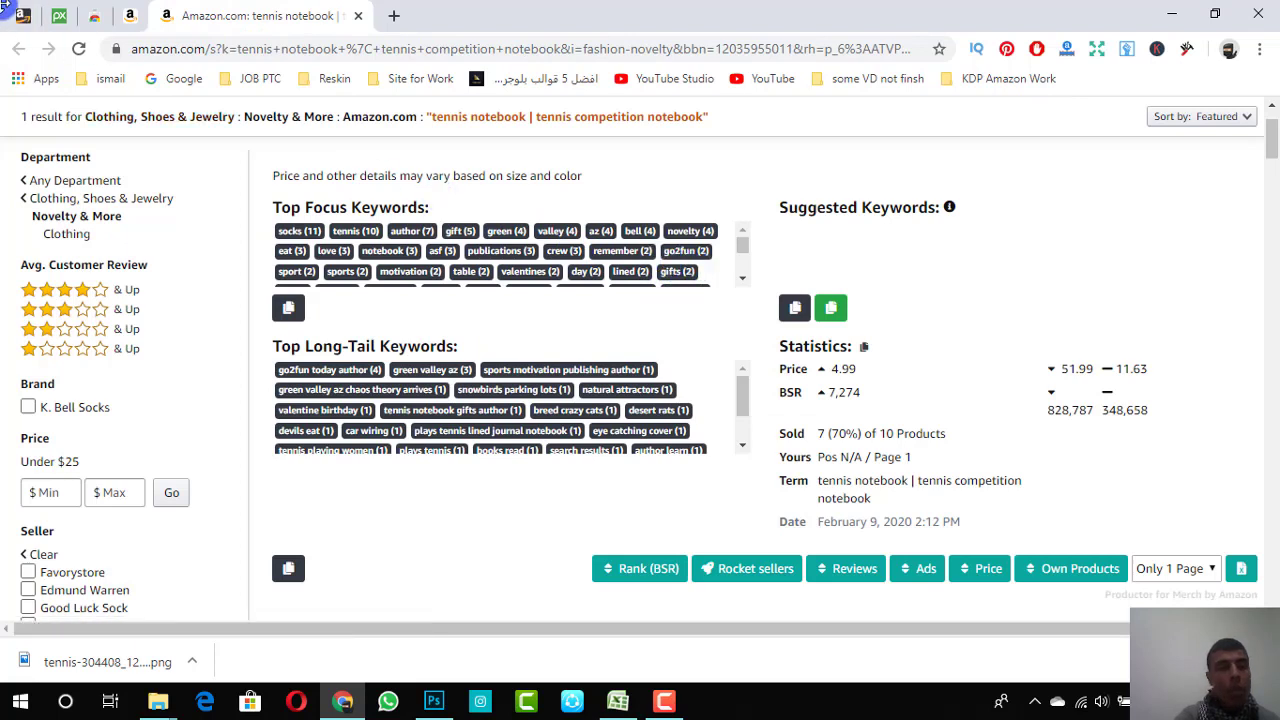
left_click(20, 14)
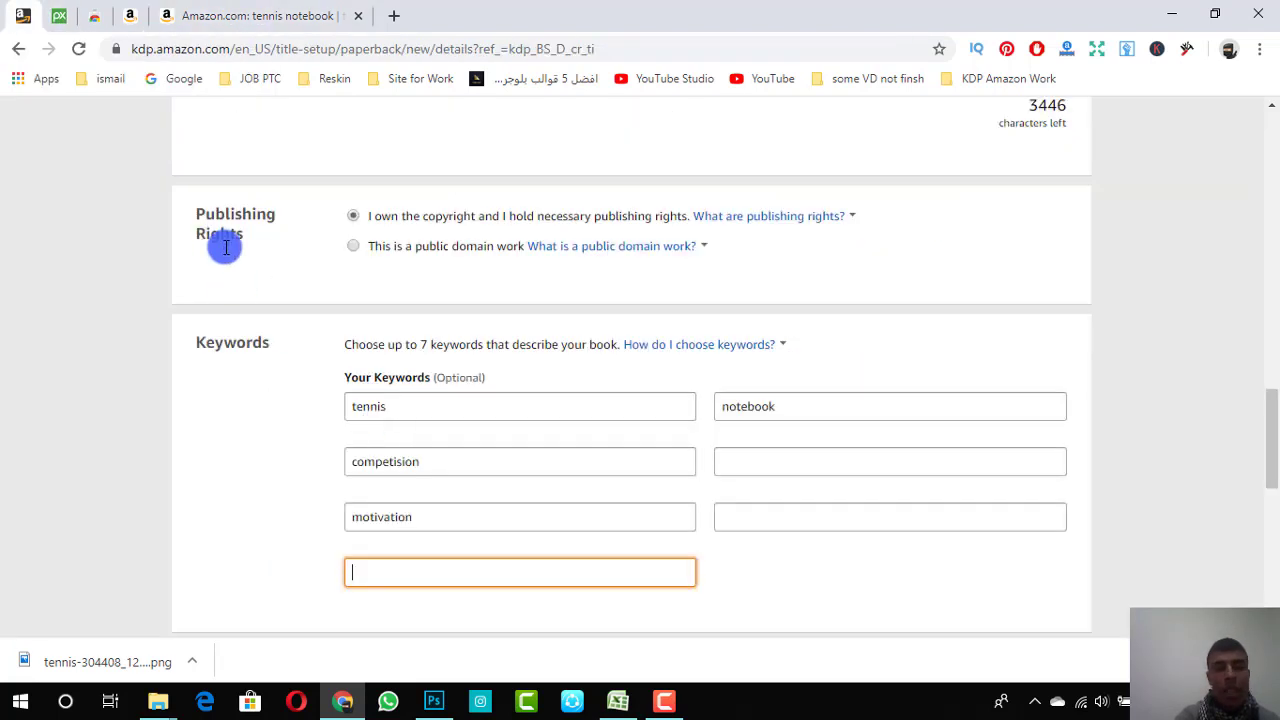
left_click(408, 581)
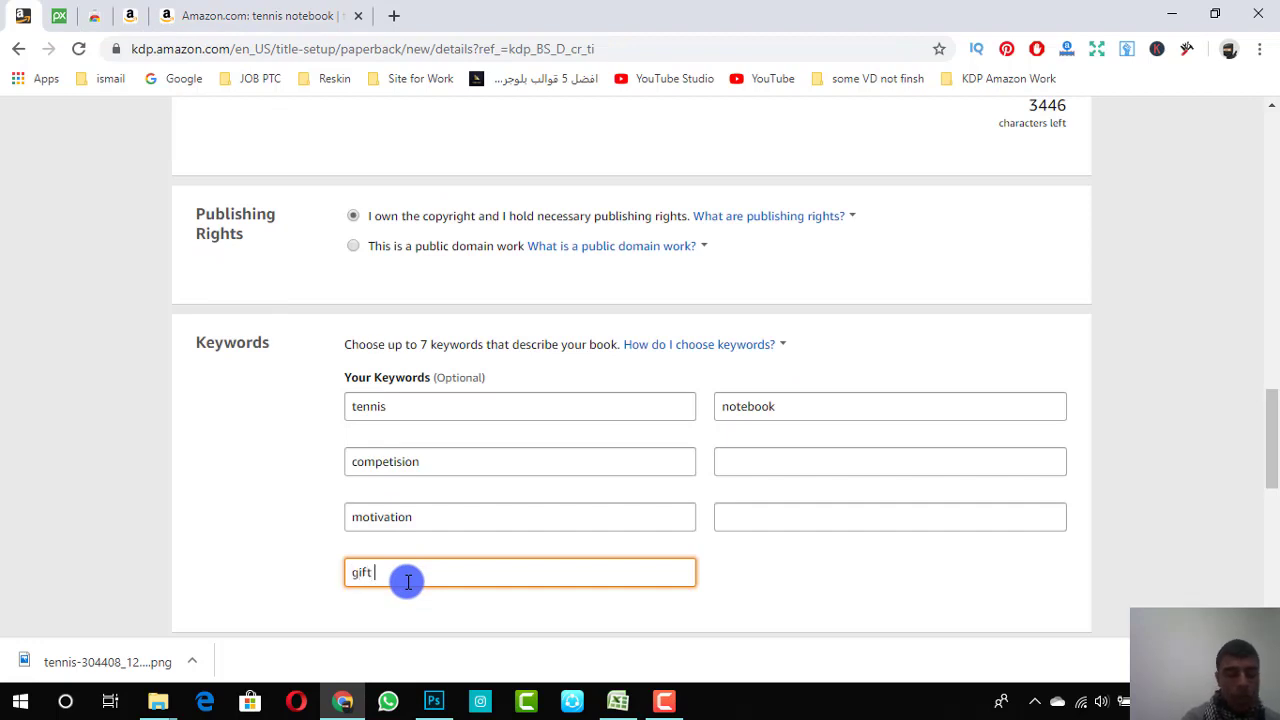
key("Tab")
Step: Enter "remeber" as the fourth keyword
scroll(600, 530, "up", 3)
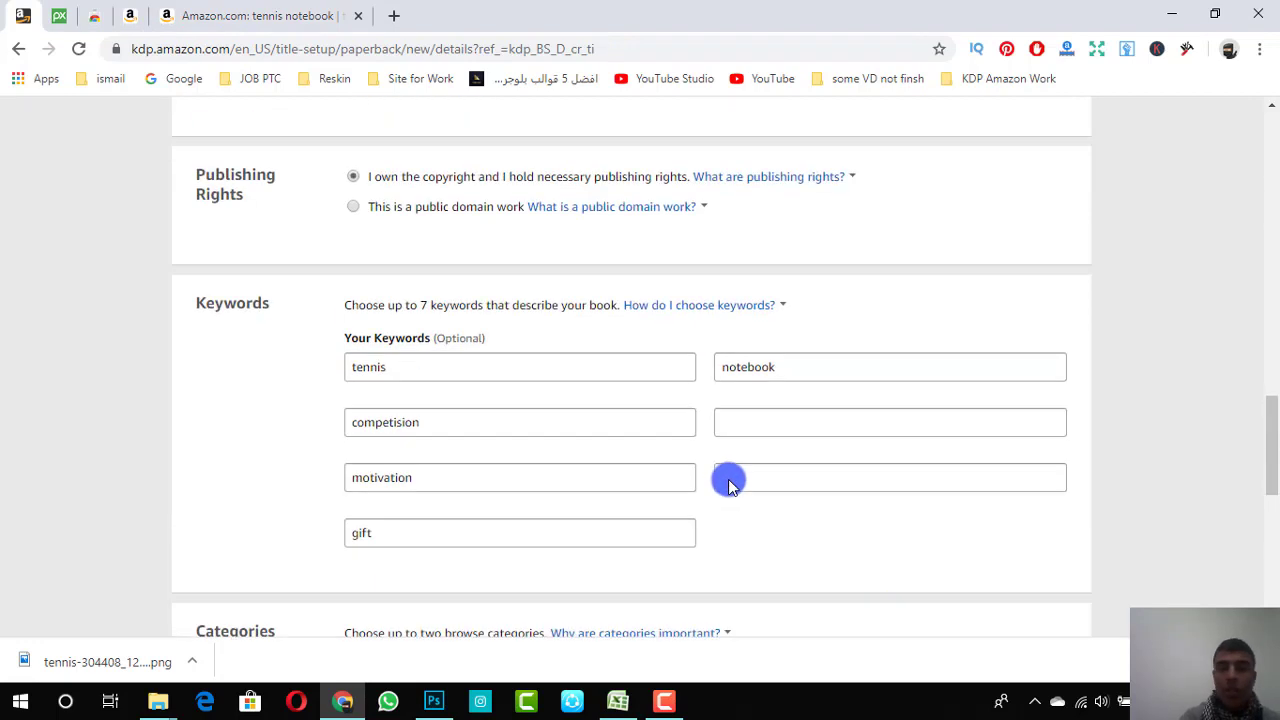
left_click(762, 440)
type("re")
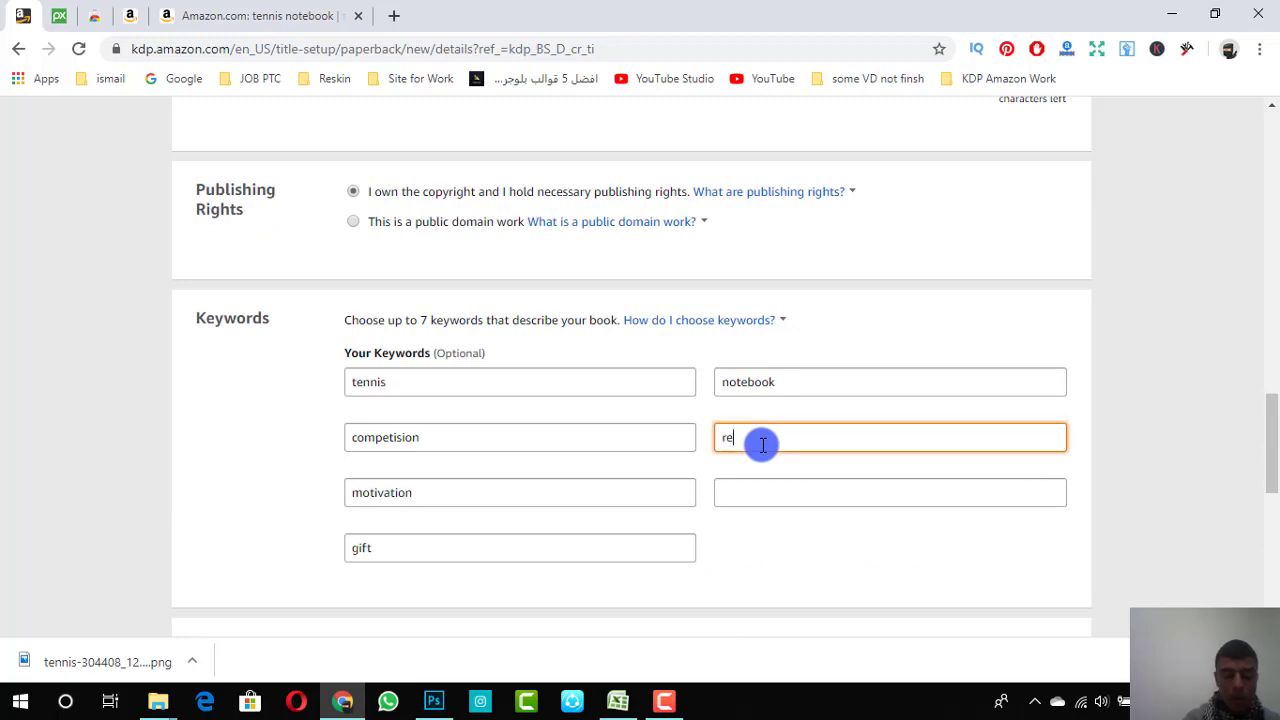
type("m")
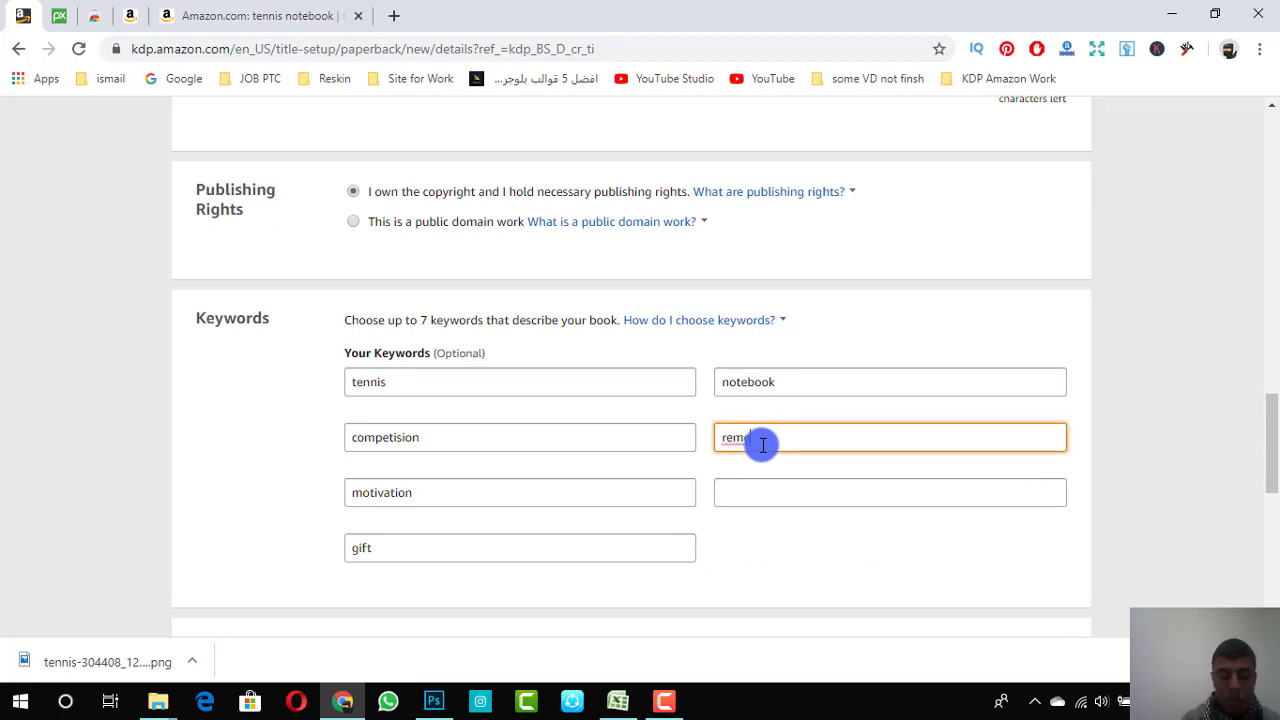
type("eber")
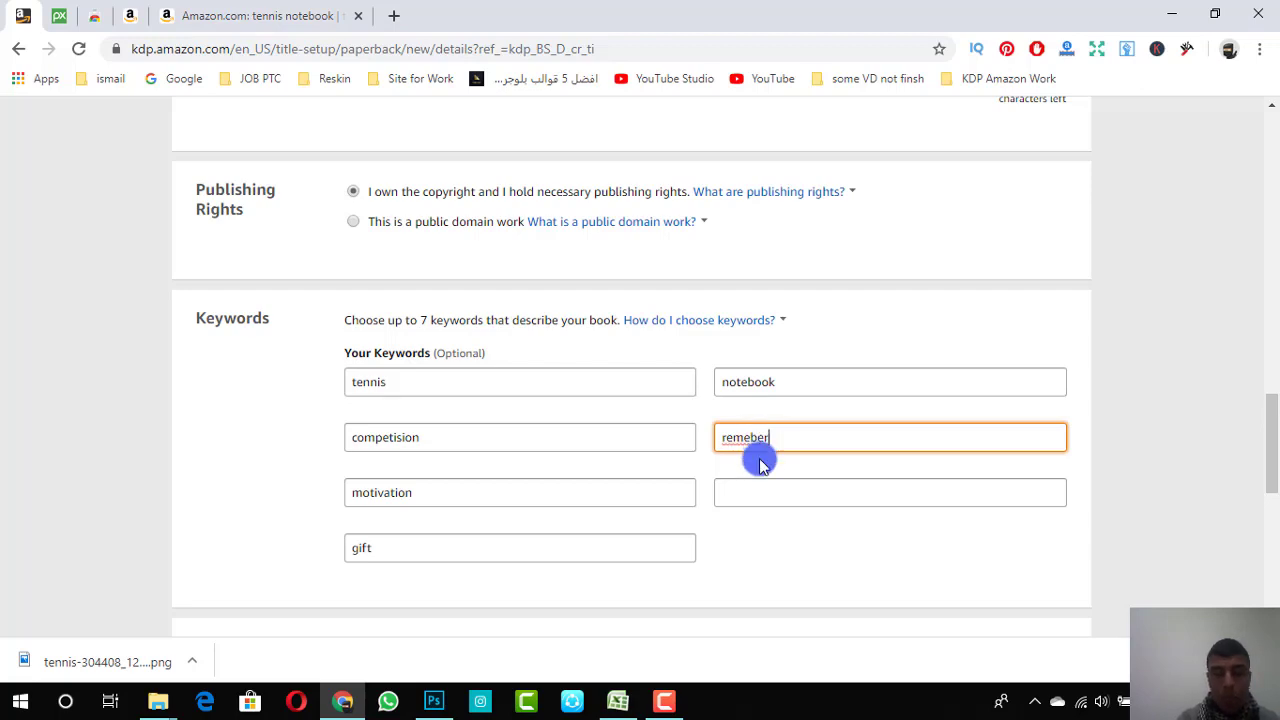
Step: Look further through the Amazon top focus keywords and enter "Parking" as the sixth keyword
left_click(766, 490)
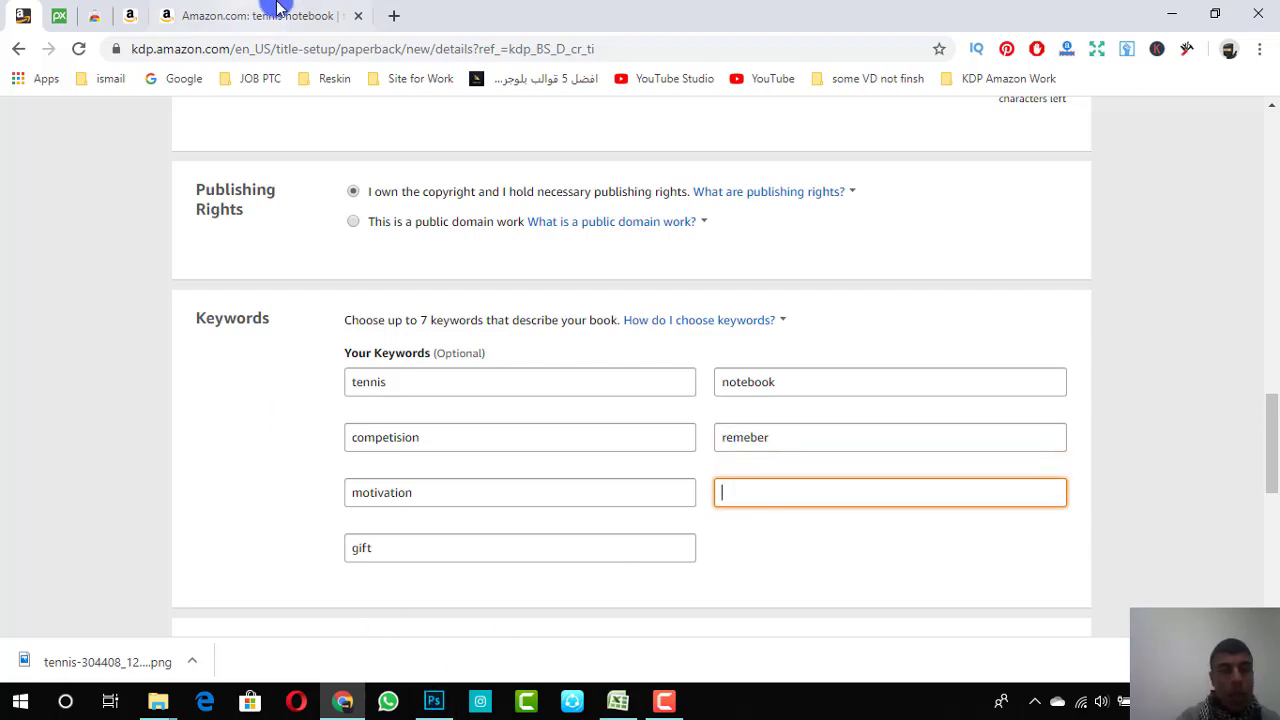
left_click(243, 14)
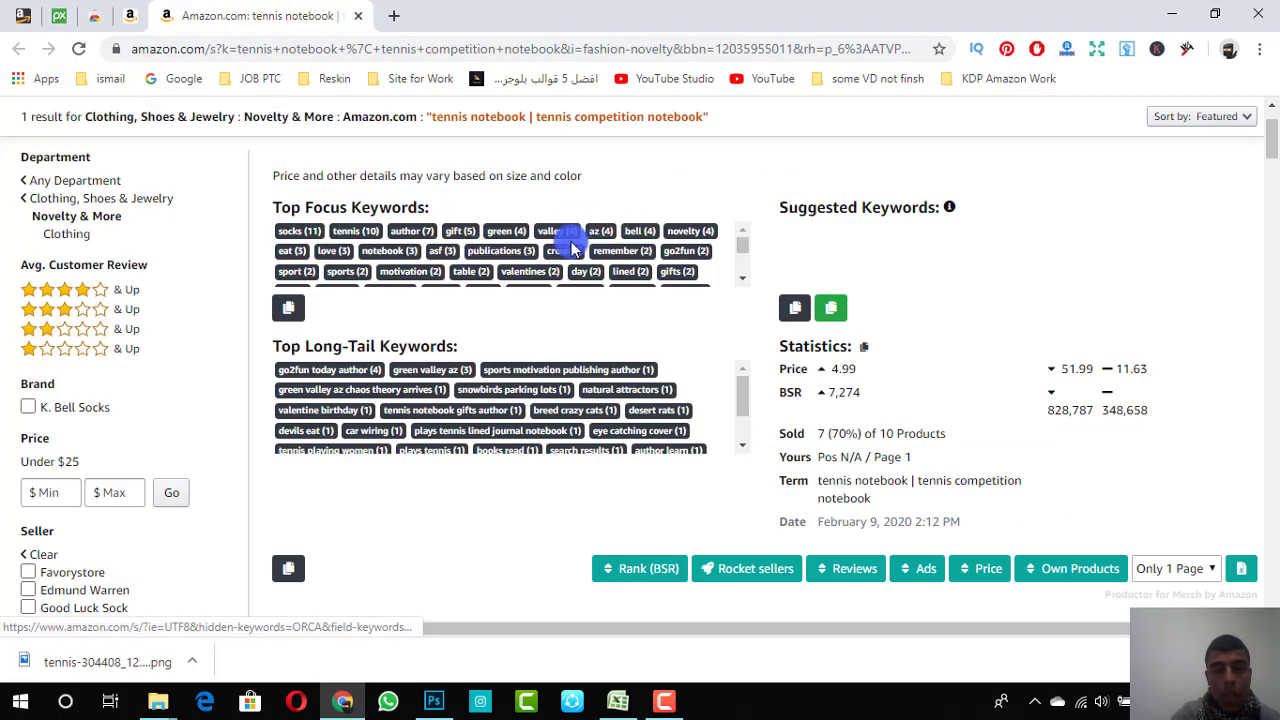
scroll(478, 262, "down", 3)
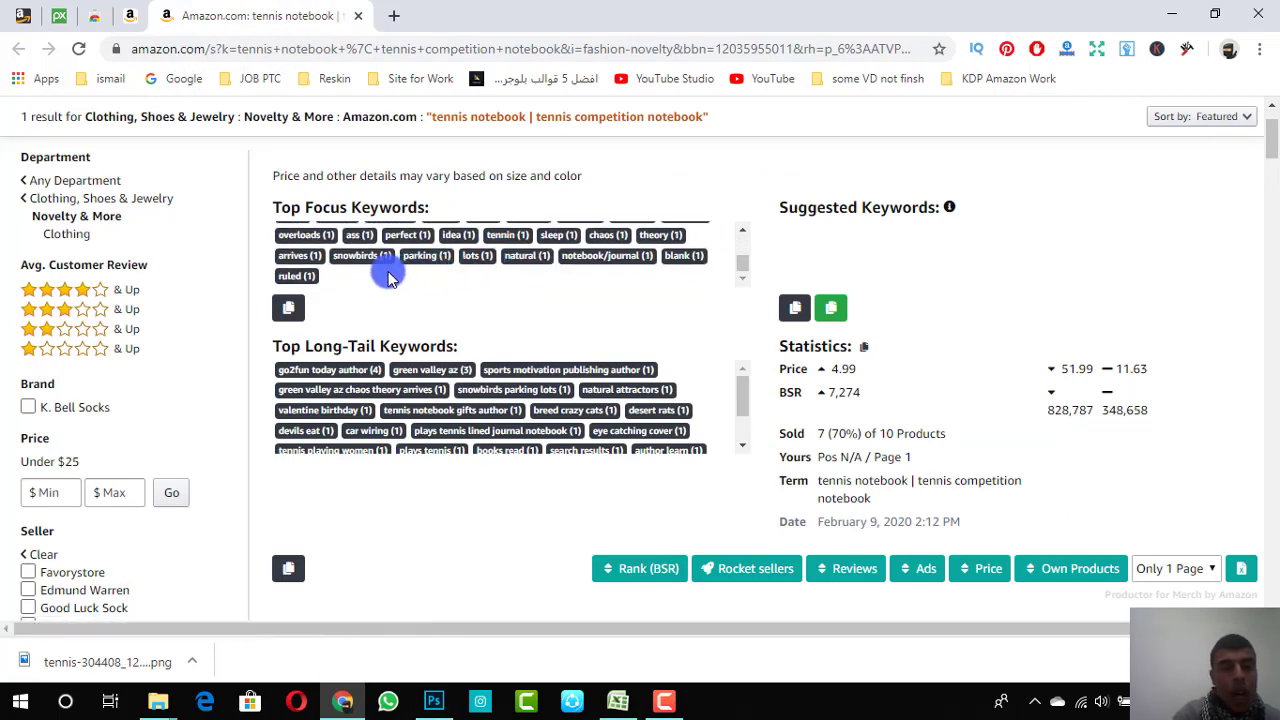
left_click(23, 15)
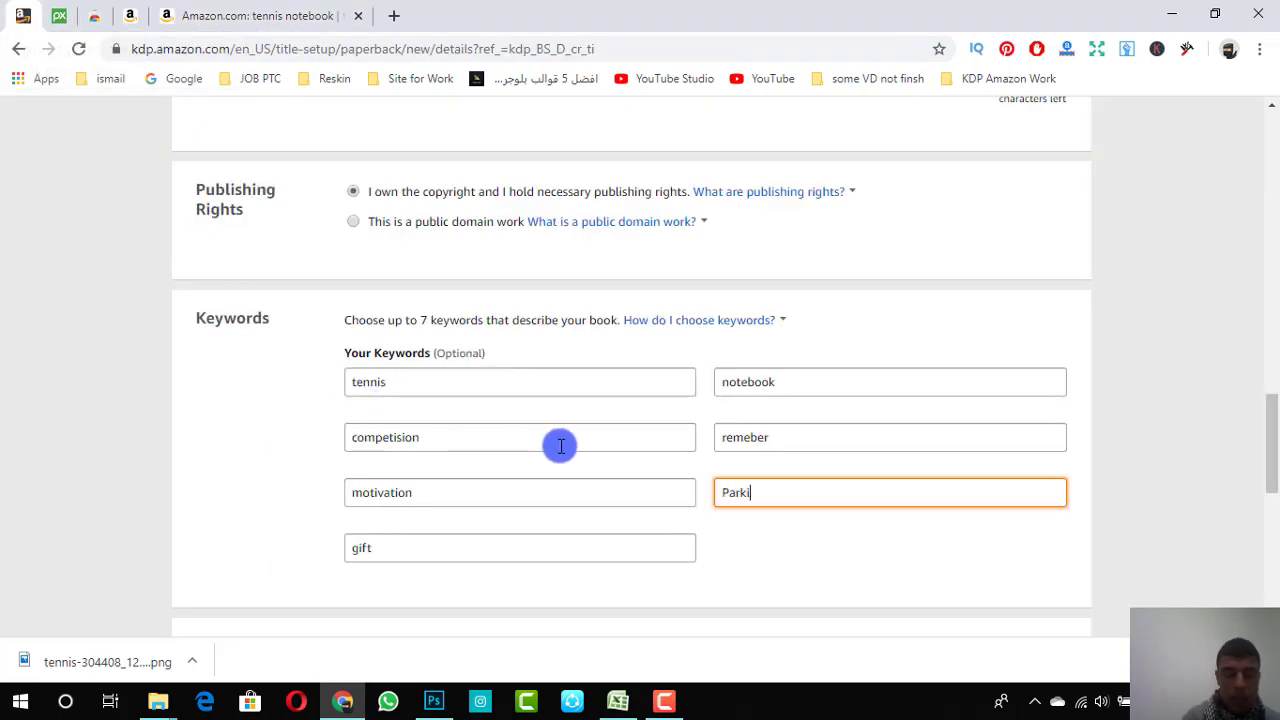
left_click(314, 586)
Step: Open the browse category selection for the paperback and expand the Nonfiction group
scroll(280, 540, "down", 2)
scroll(283, 543, "down", 1)
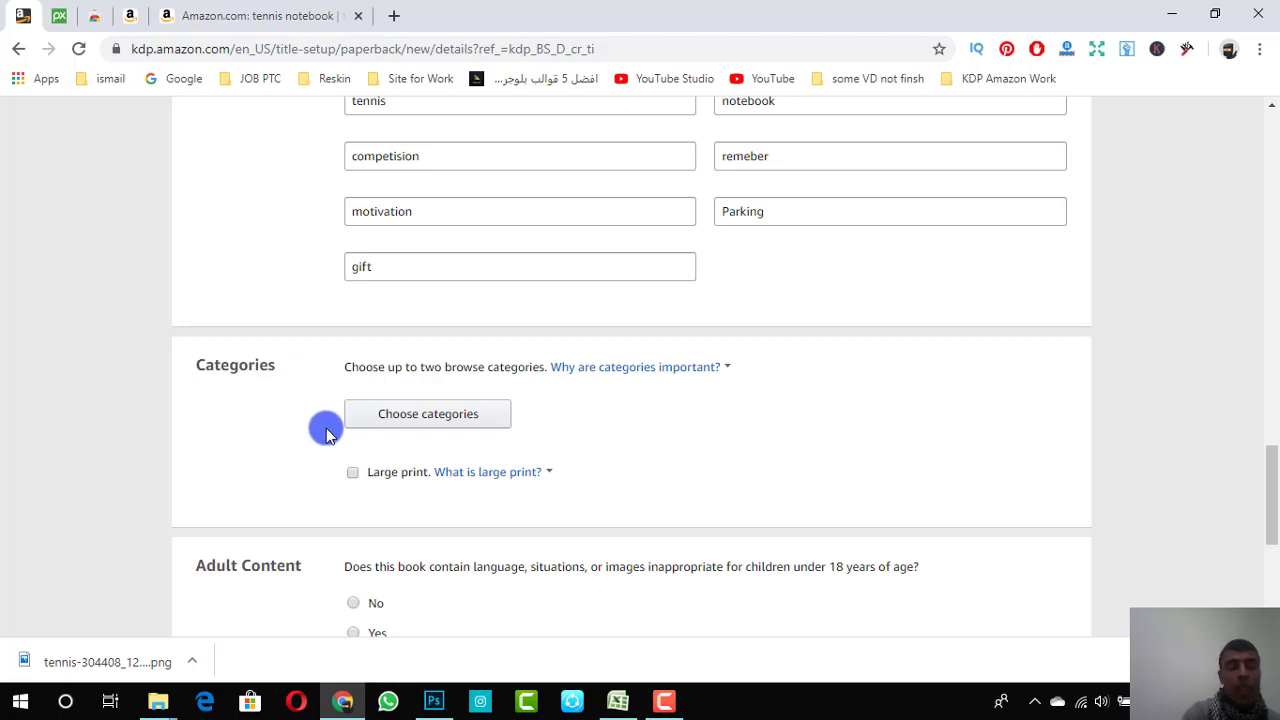
left_click(417, 418)
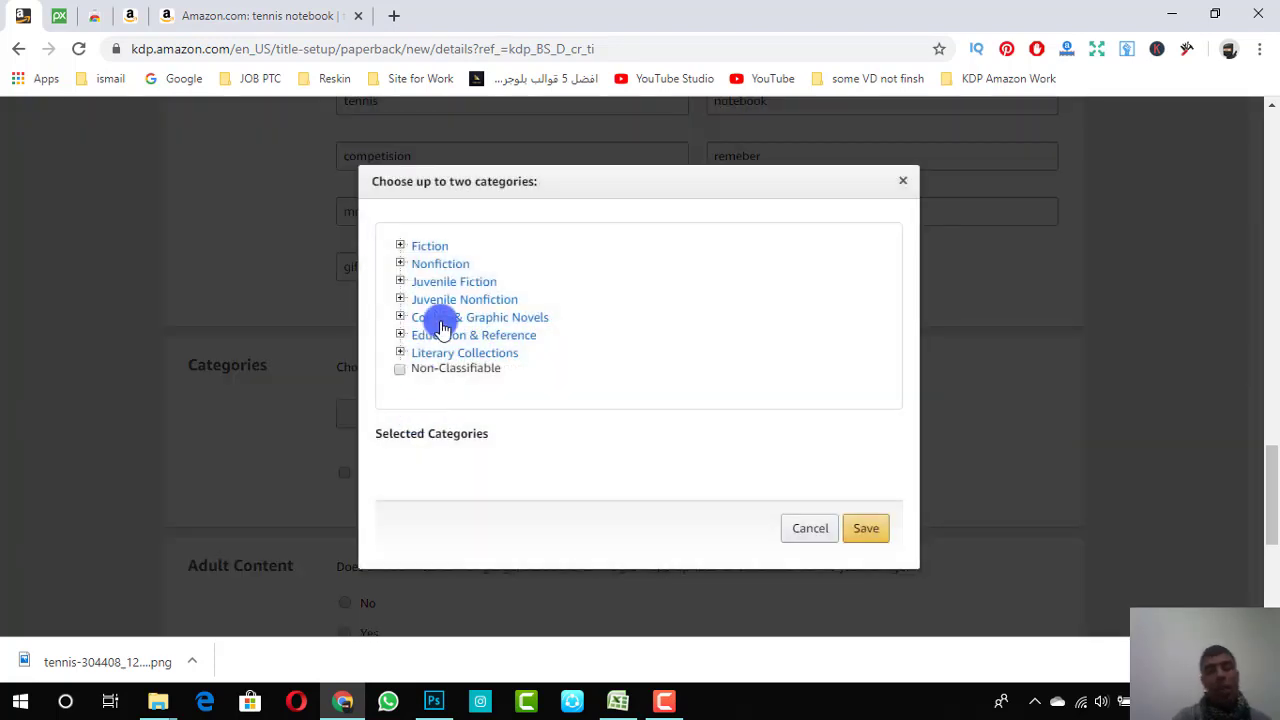
left_click(422, 265)
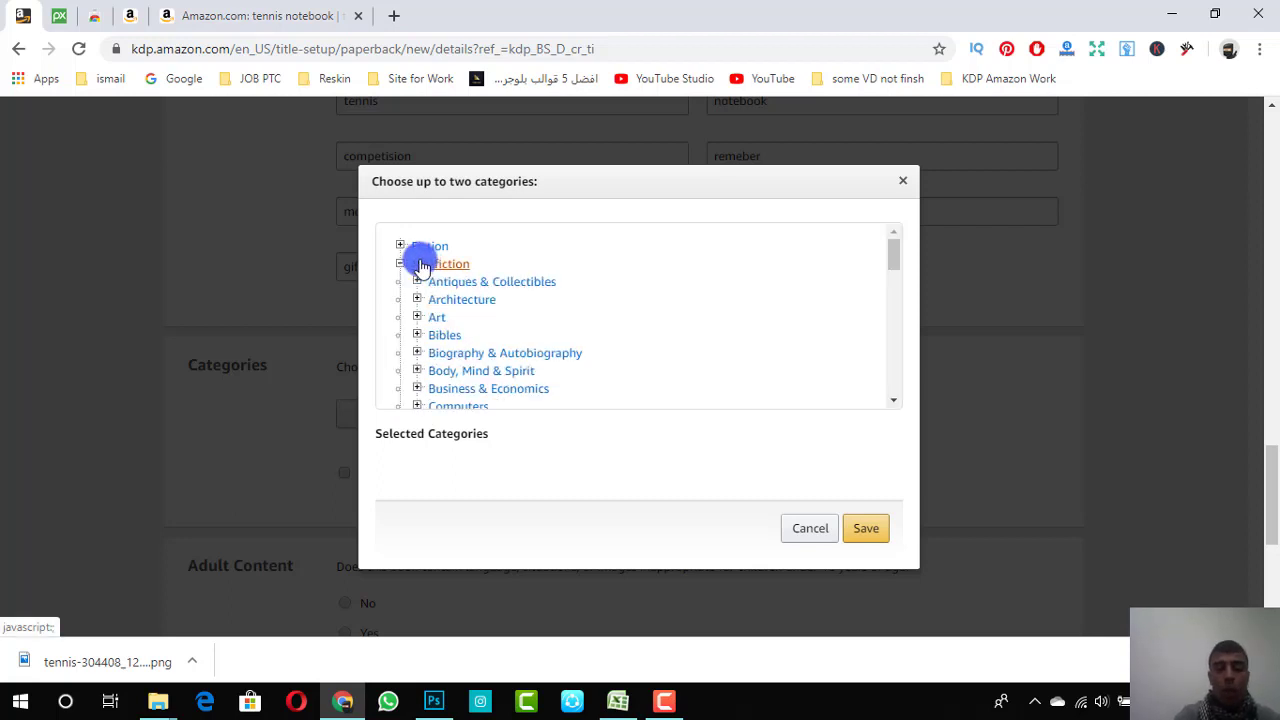
Step: Look through the Nonfiction subcategories, including Body, Mind & Spirit and Games, for one that suits a tennis notebook
scroll(490, 318, "down", 1)
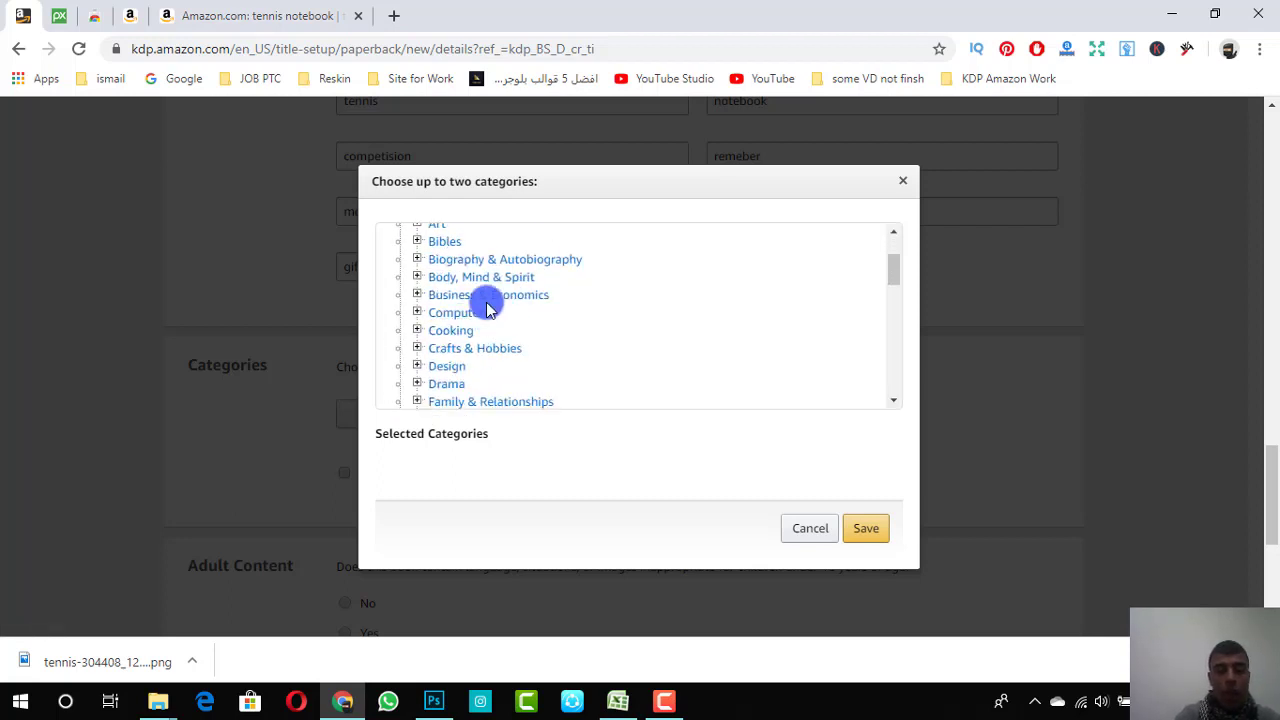
left_click(472, 279)
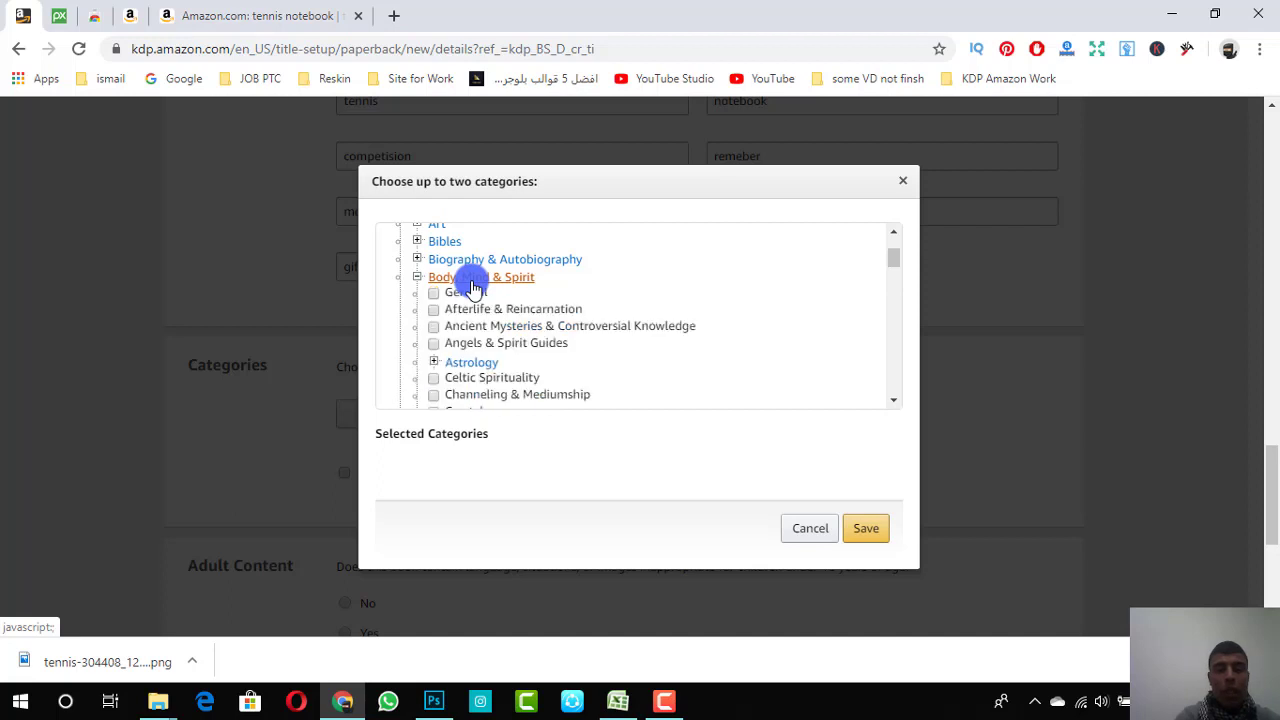
scroll(533, 344, "down", 2)
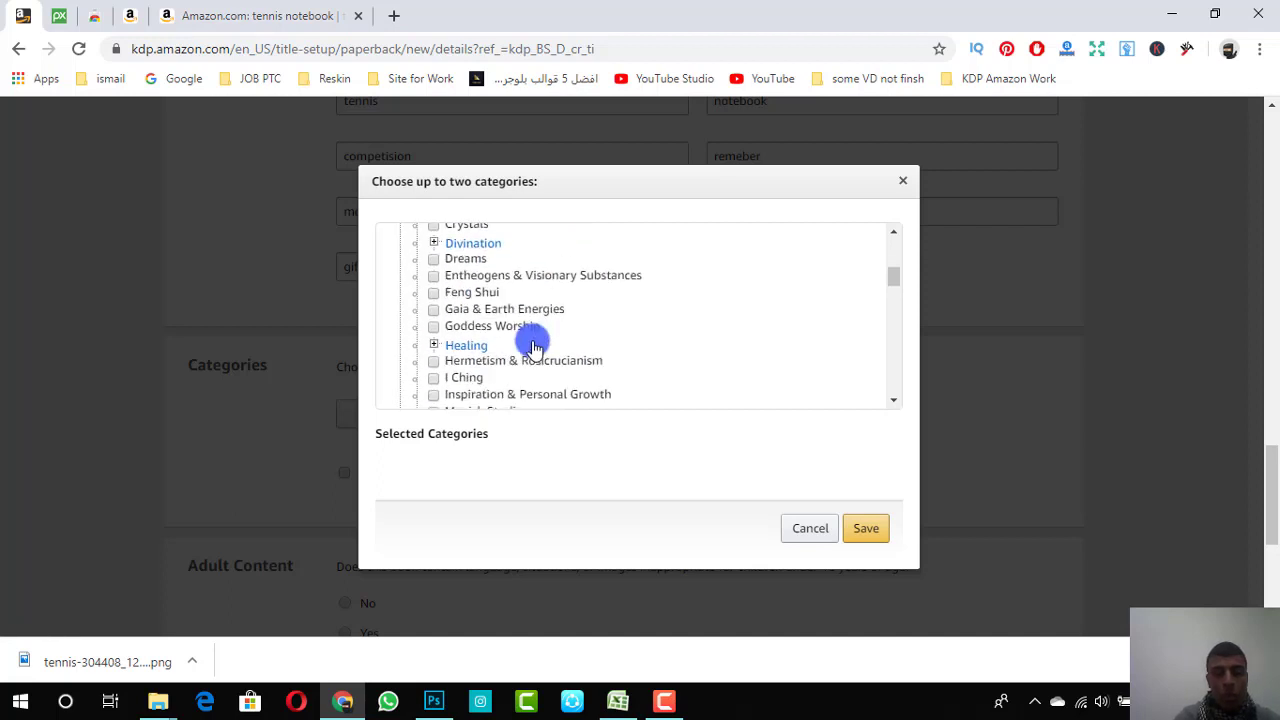
scroll(533, 344, "down", 8)
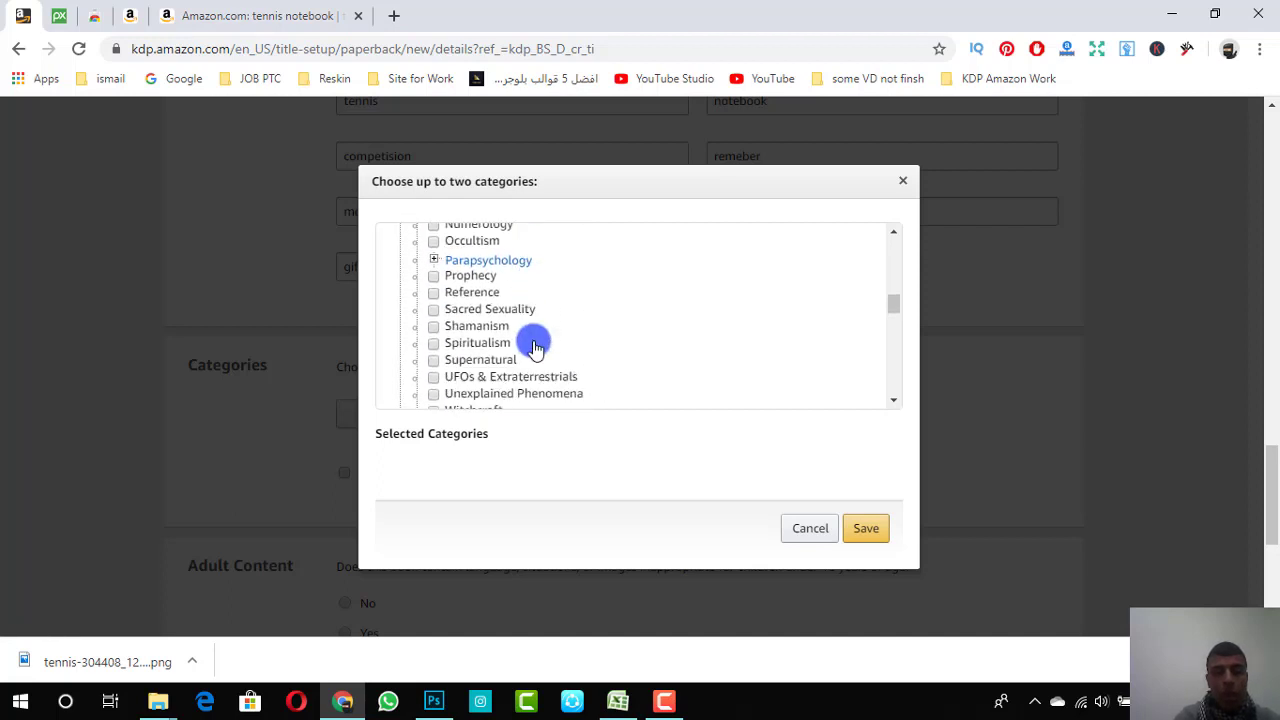
scroll(535, 346, "down", 1)
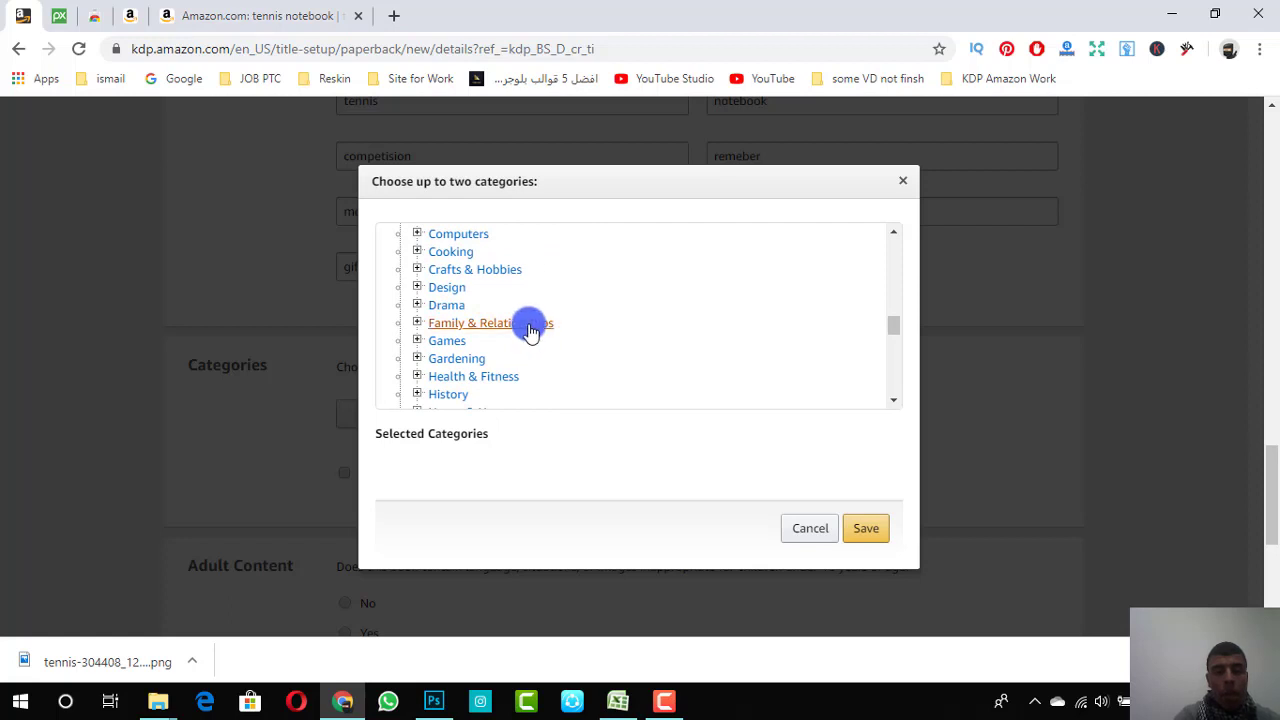
scroll(537, 344, "down", 1)
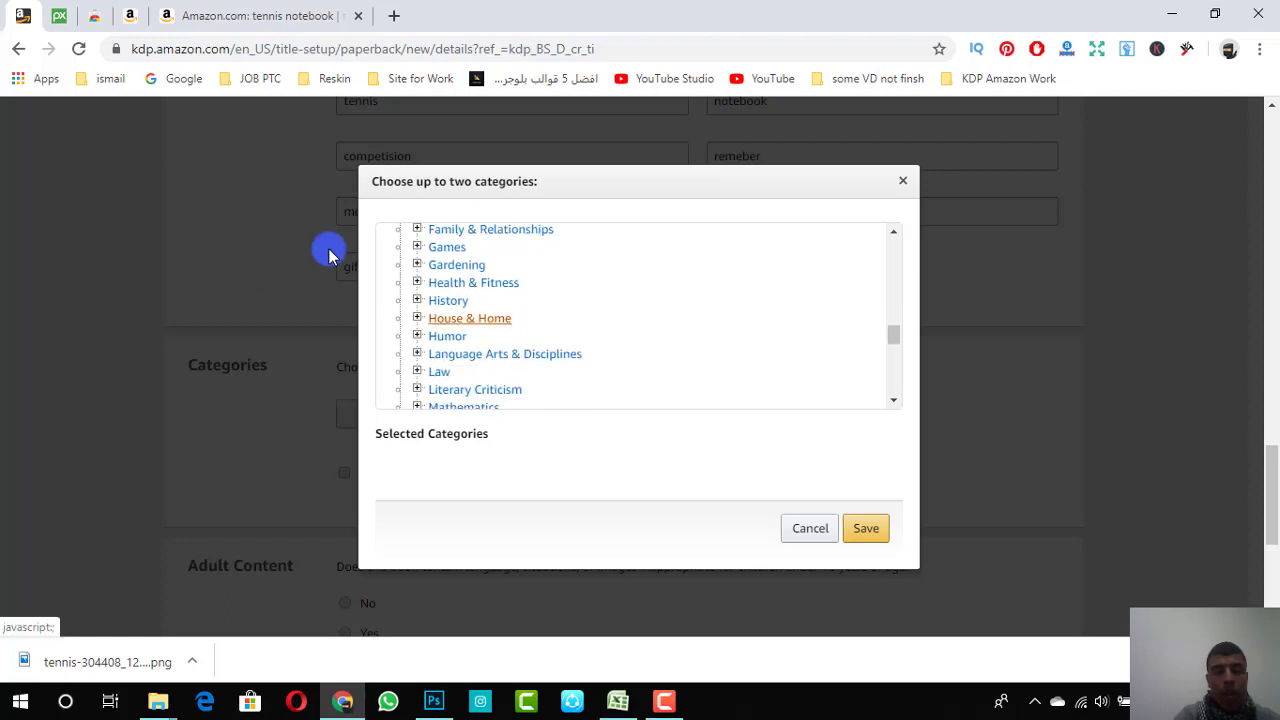
left_click(437, 248)
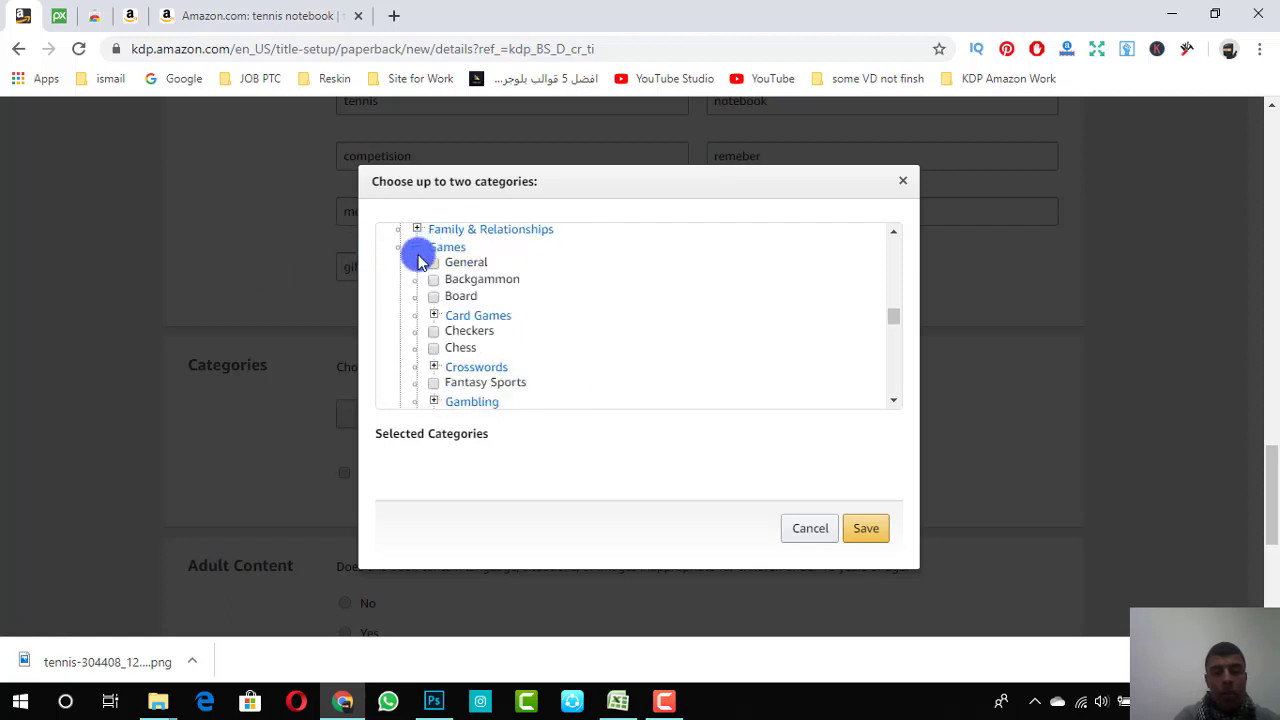
scroll(531, 320, "down", 4)
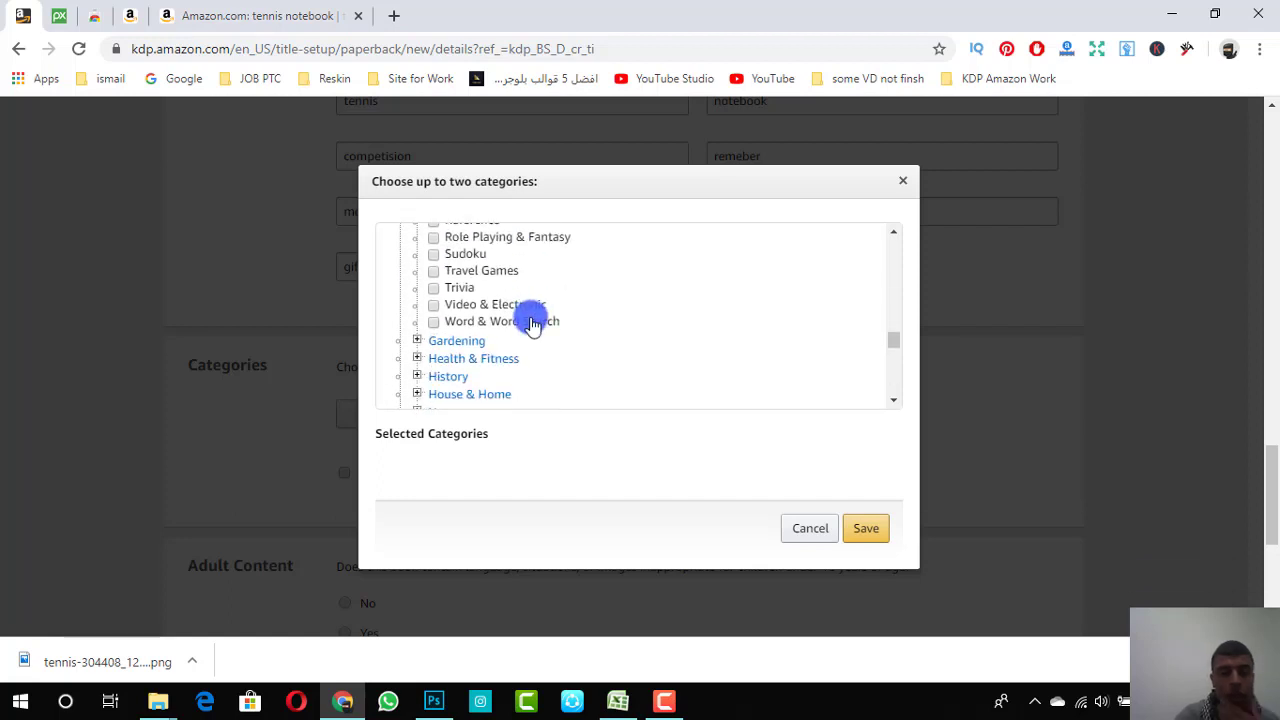
scroll(531, 320, "down", 3)
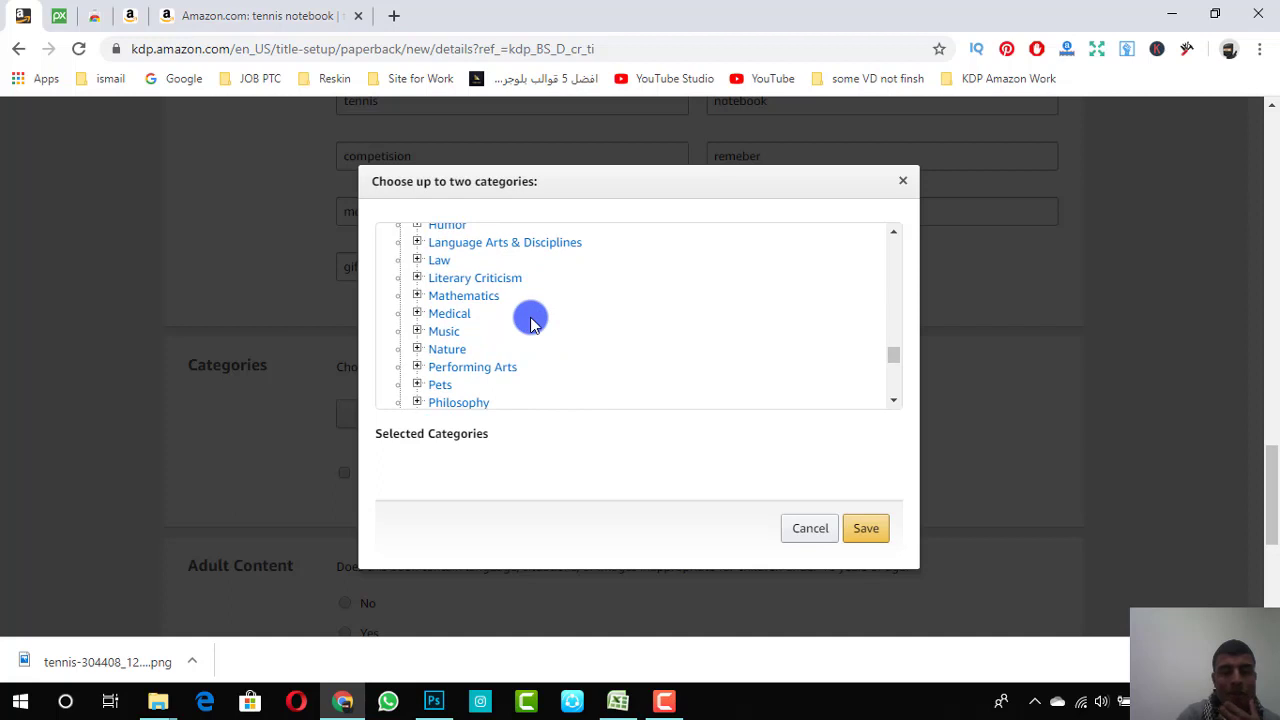
scroll(531, 320, "down", 5)
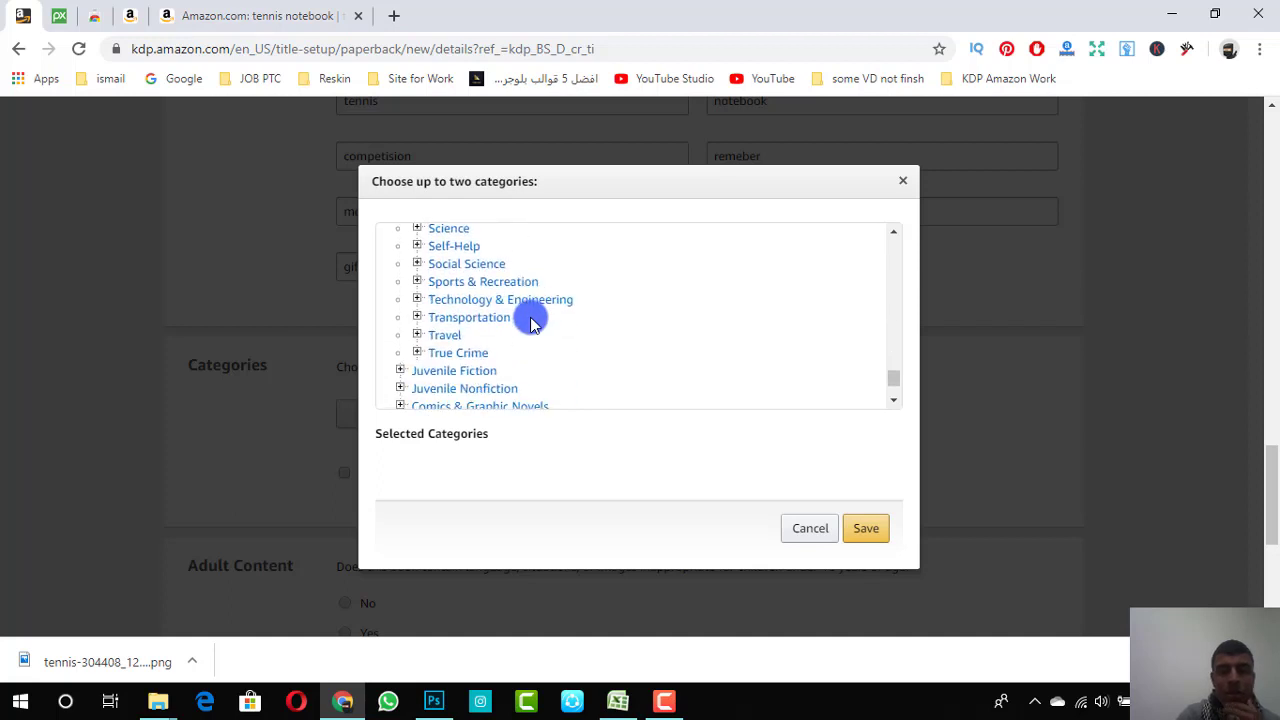
scroll(531, 320, "down", 1)
scroll(531, 320, "up", 1)
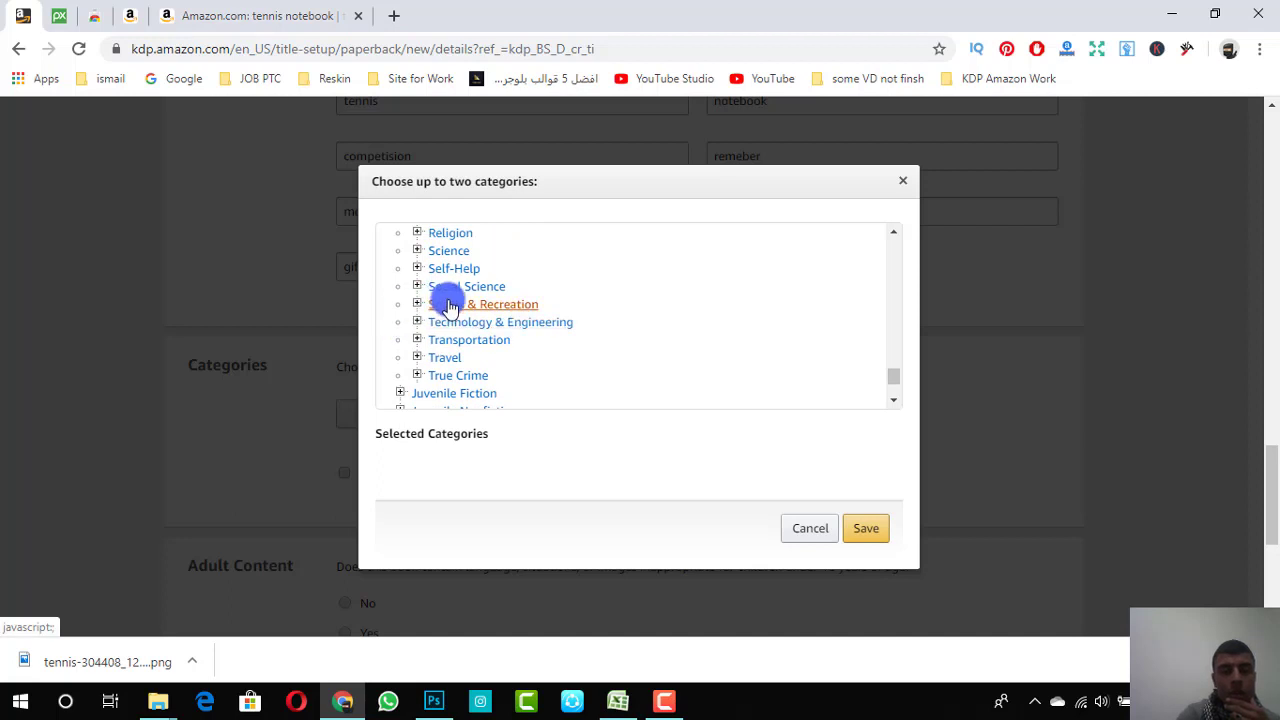
Step: Select Tennis under Nonfiction > Sports & Recreation as the first browse category and save the selection
left_click(449, 305)
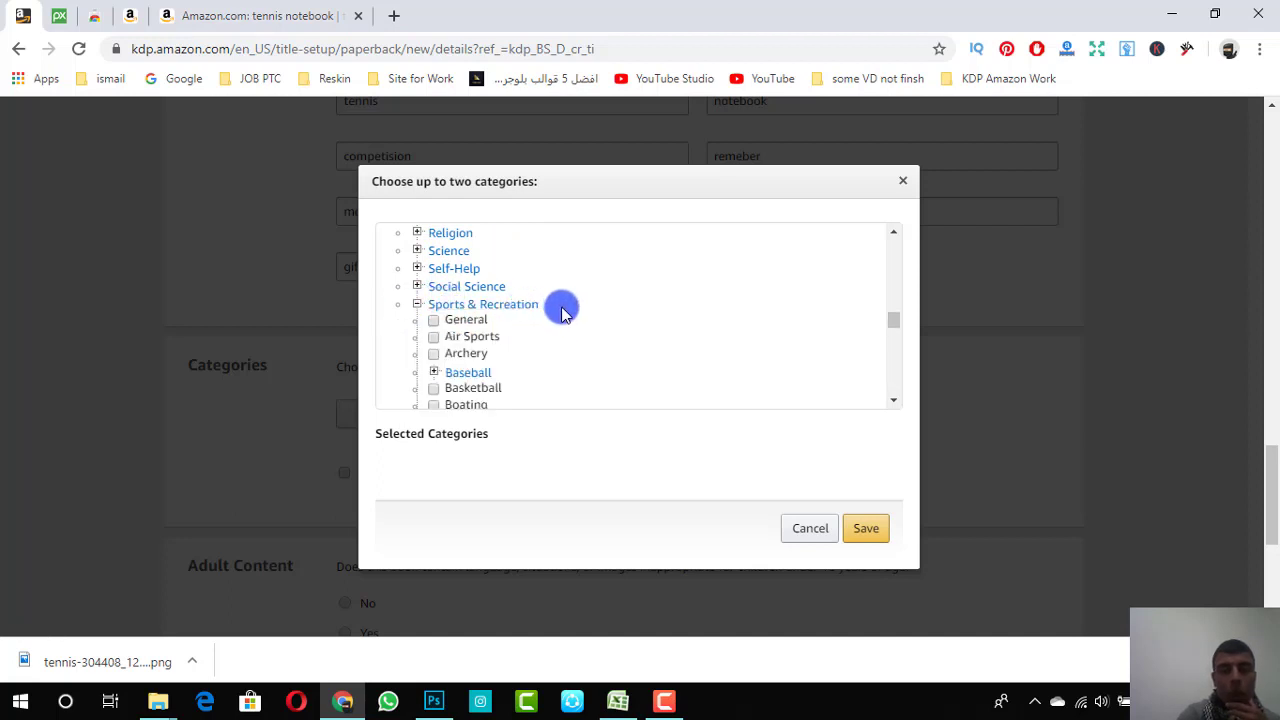
scroll(540, 325, "down", 1)
scroll(495, 324, "down", 1)
scroll(500, 325, "down", 5)
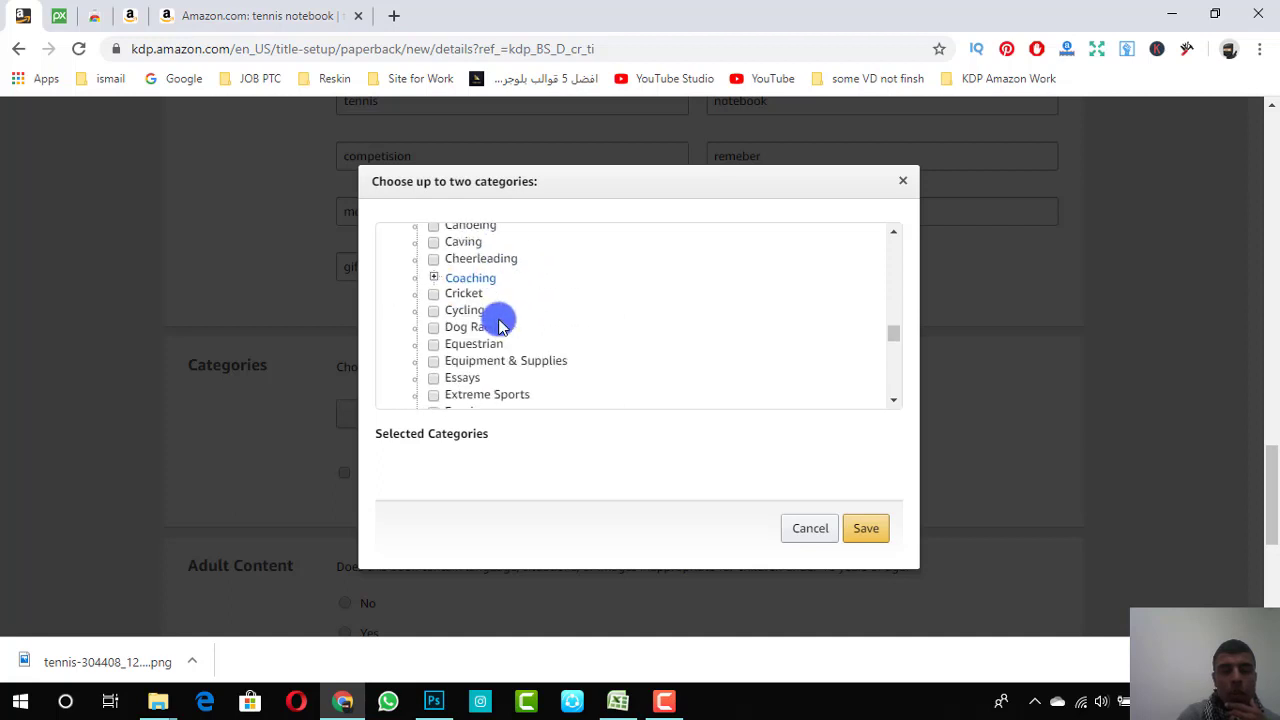
scroll(500, 325, "down", 5)
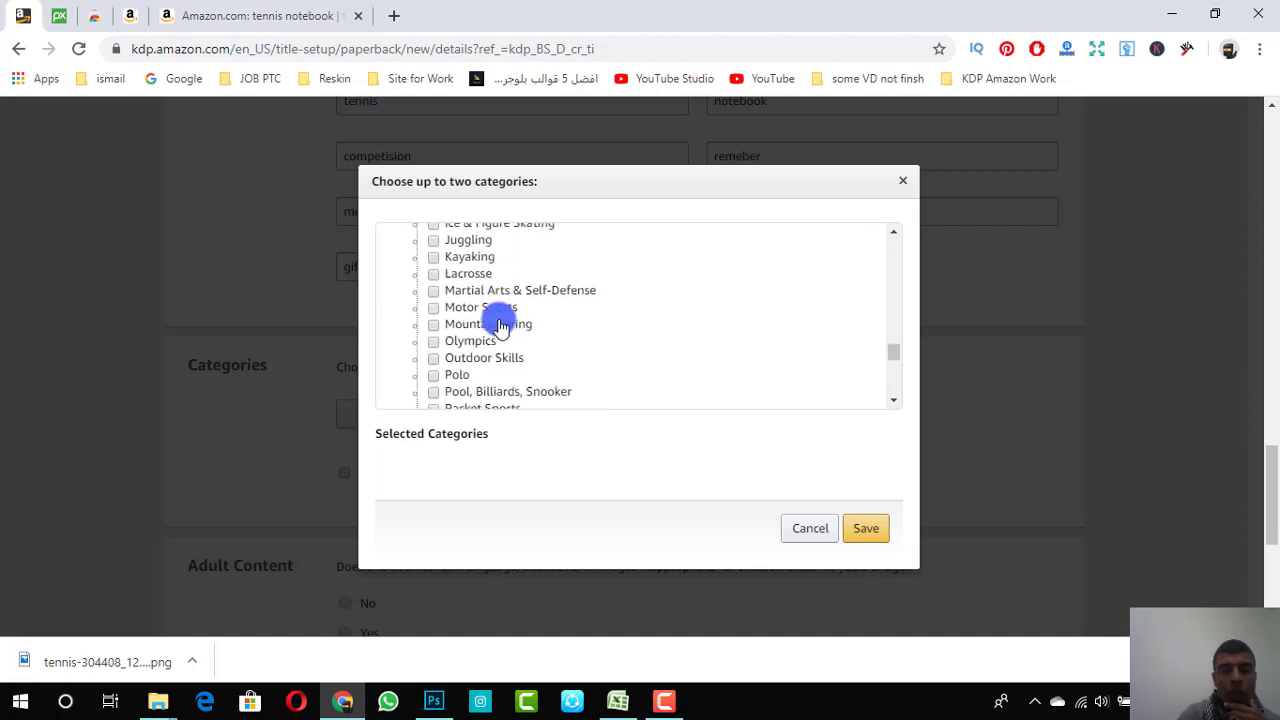
scroll(500, 325, "down", 5)
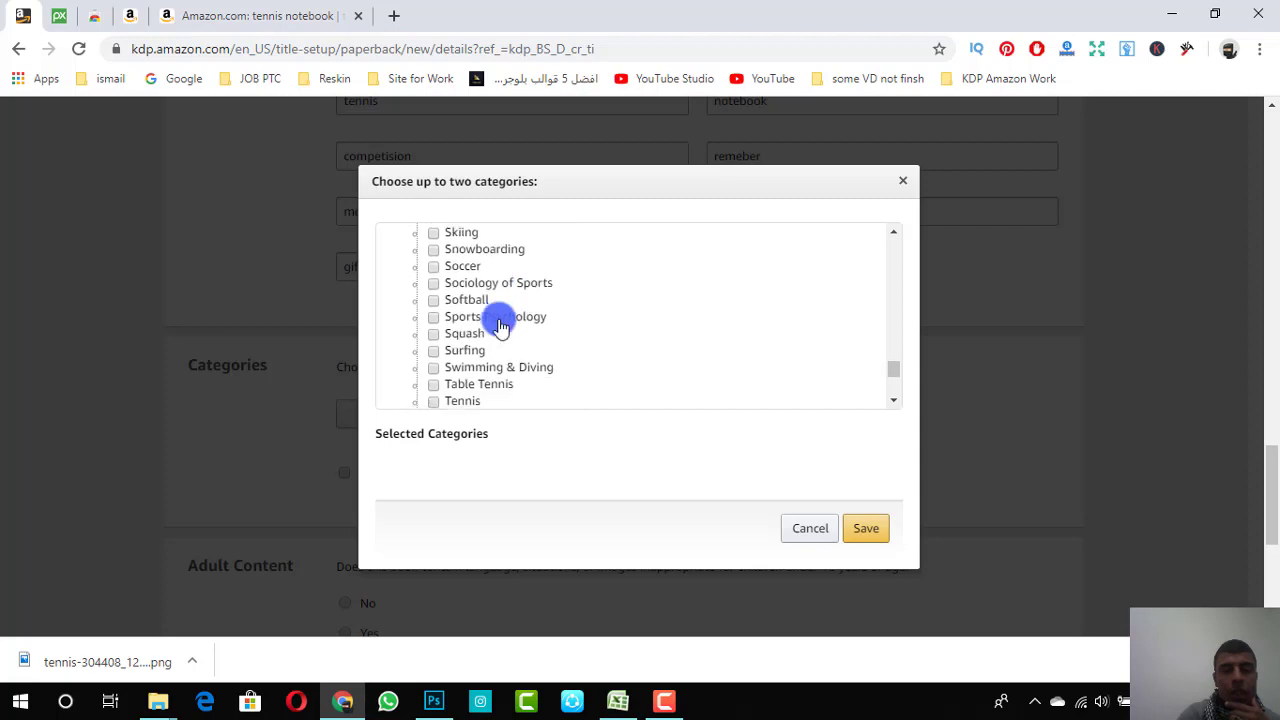
scroll(500, 325, "up", 1)
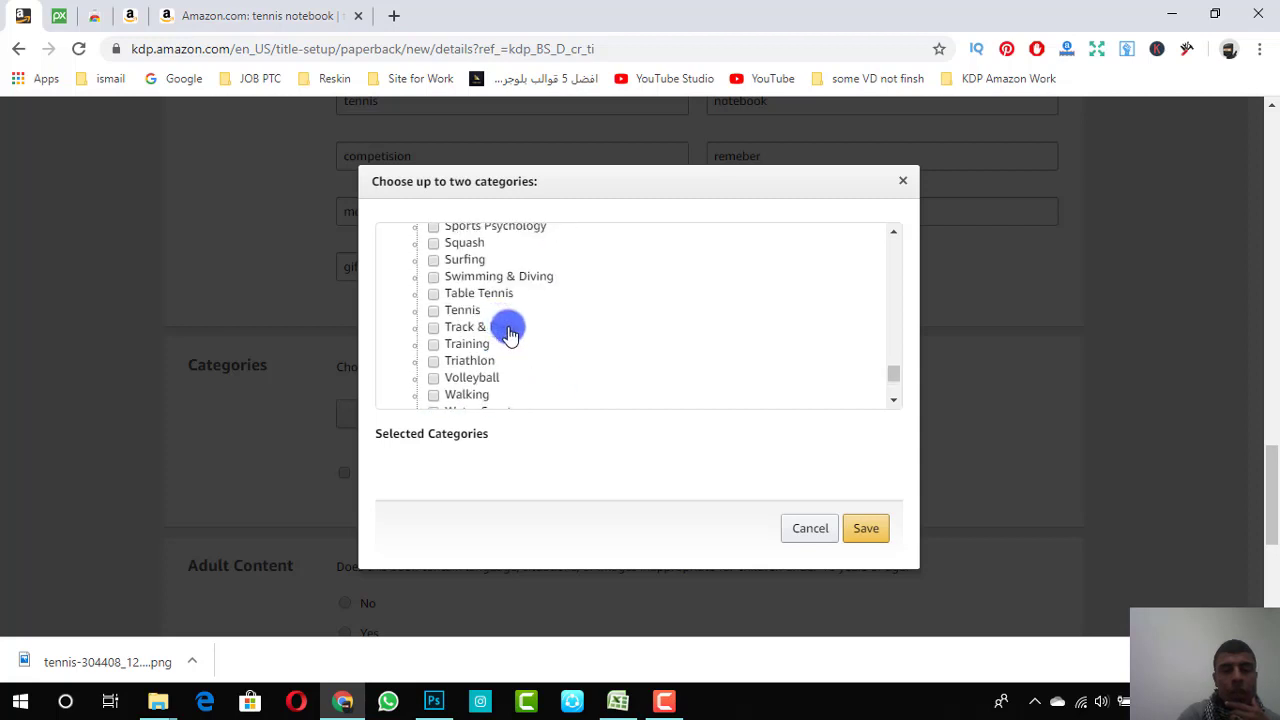
left_click(434, 312)
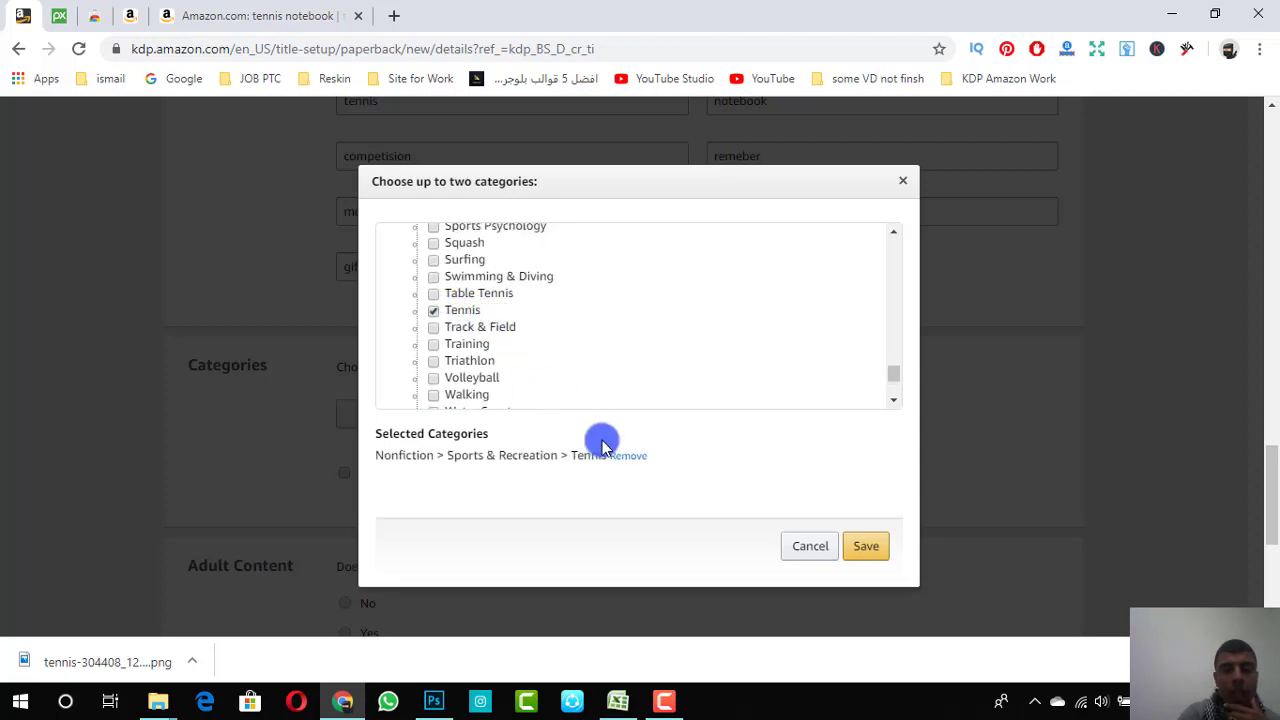
left_click(866, 553)
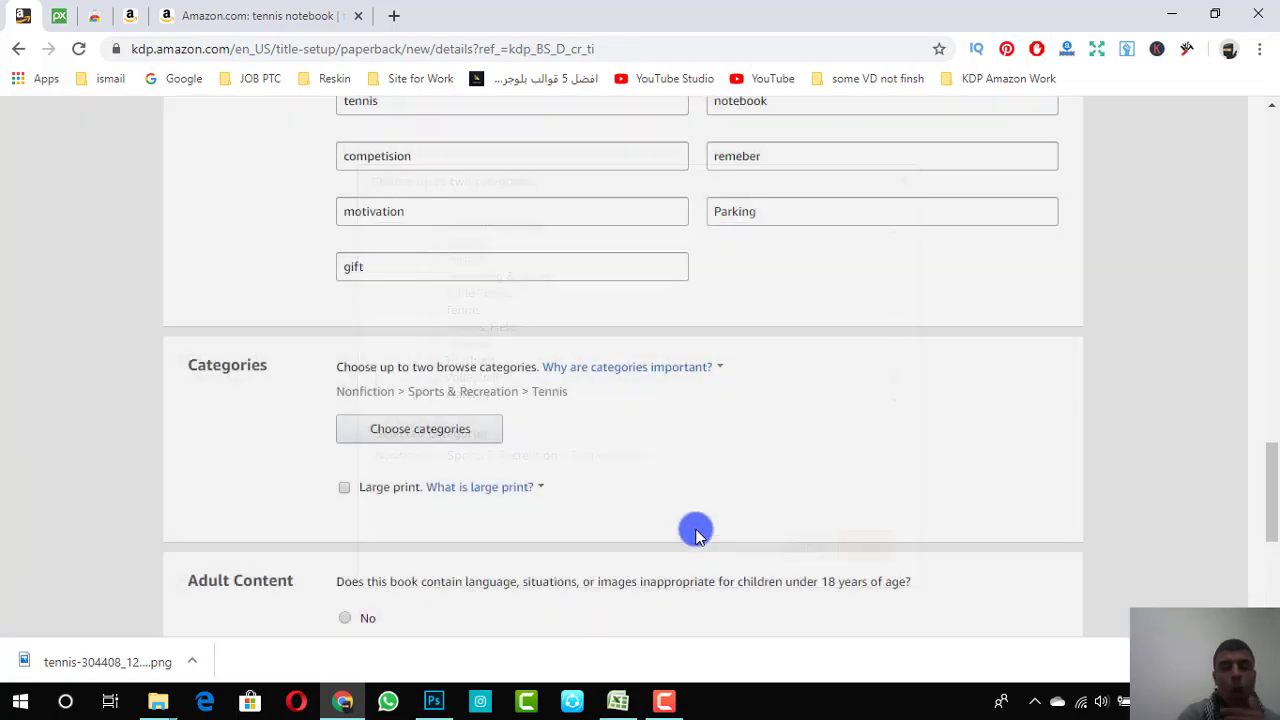
Step: Reopen the category selection, add General under Nonfiction > Self-Help as the second browse category, and save
left_click(455, 444)
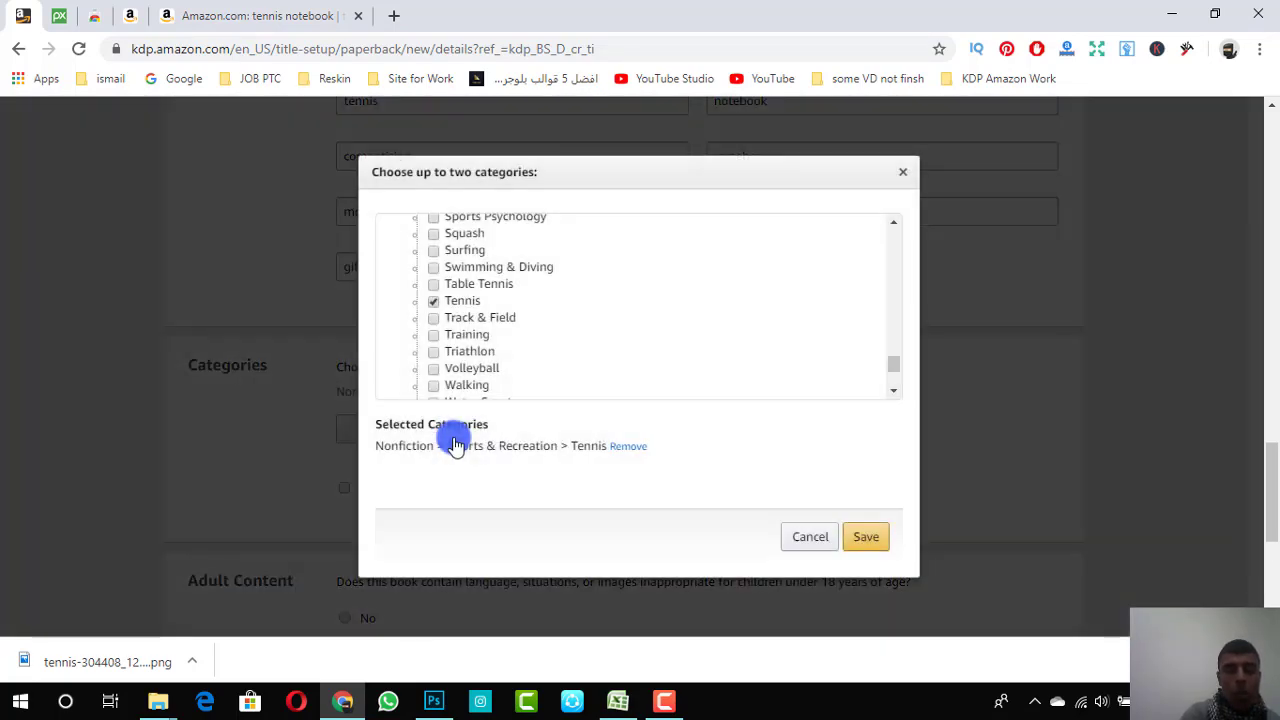
scroll(480, 300, "up", 10)
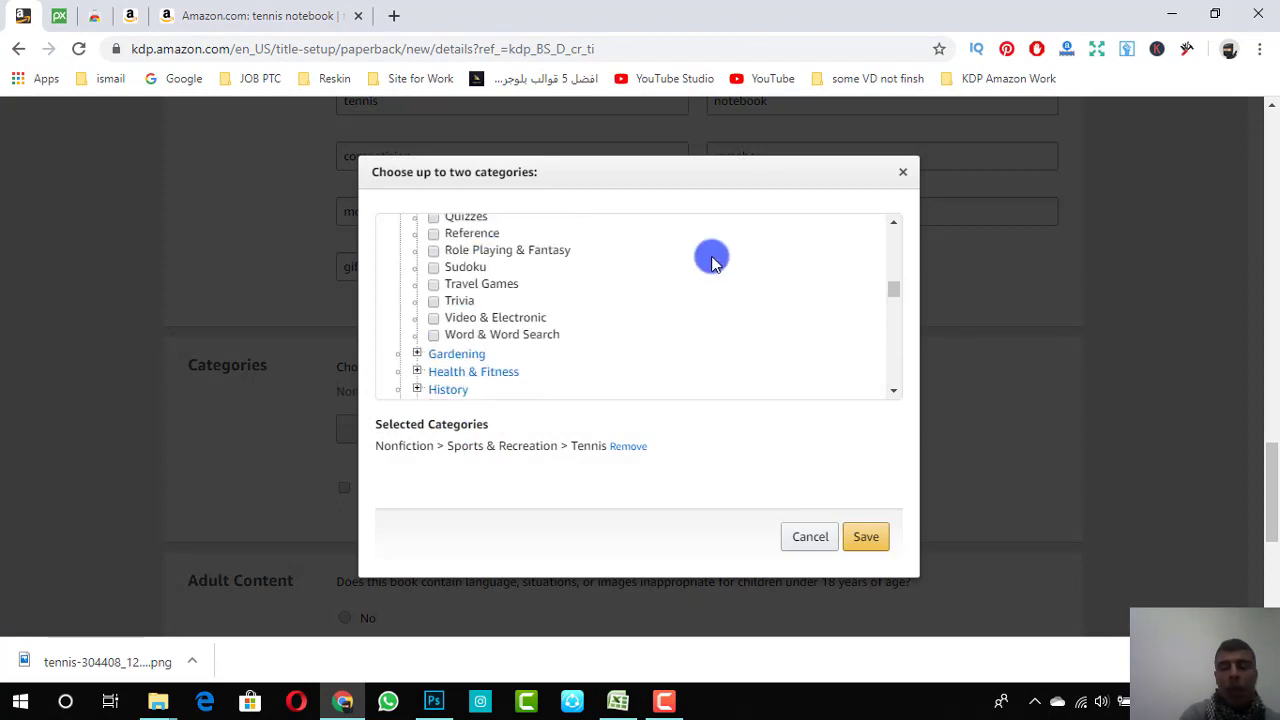
left_click_drag(894, 300, 889, 222)
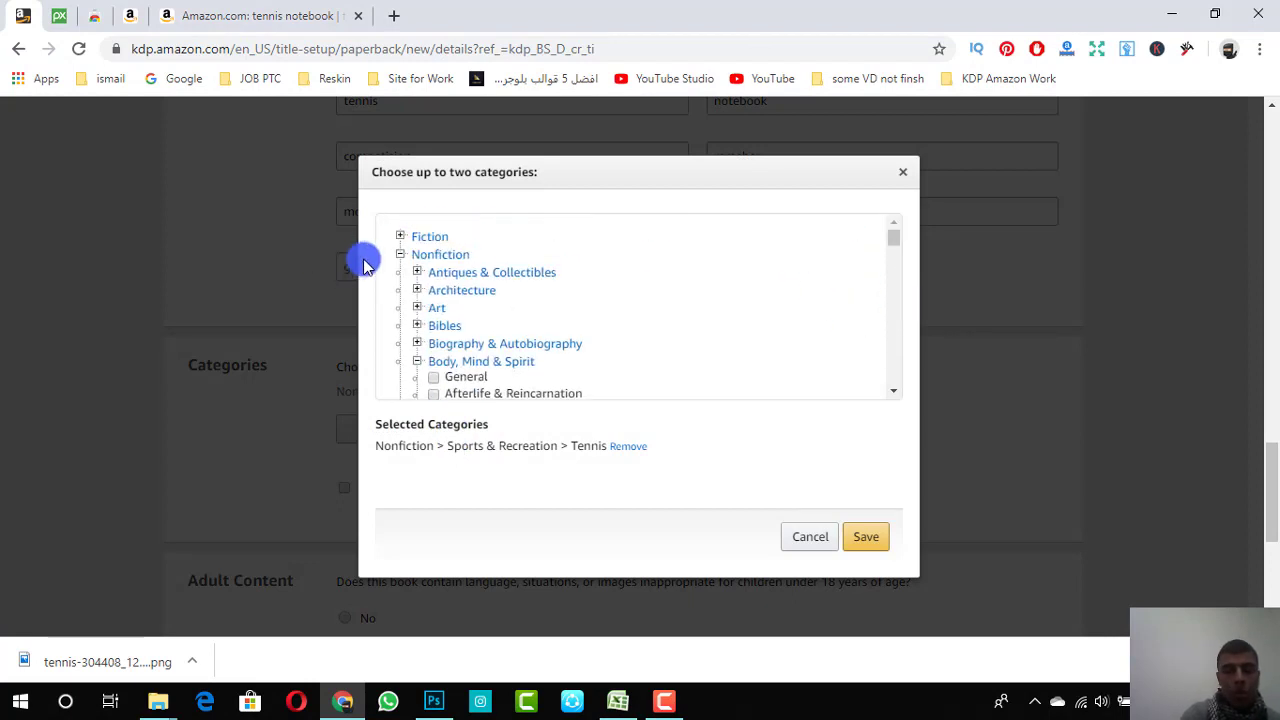
left_click(404, 254)
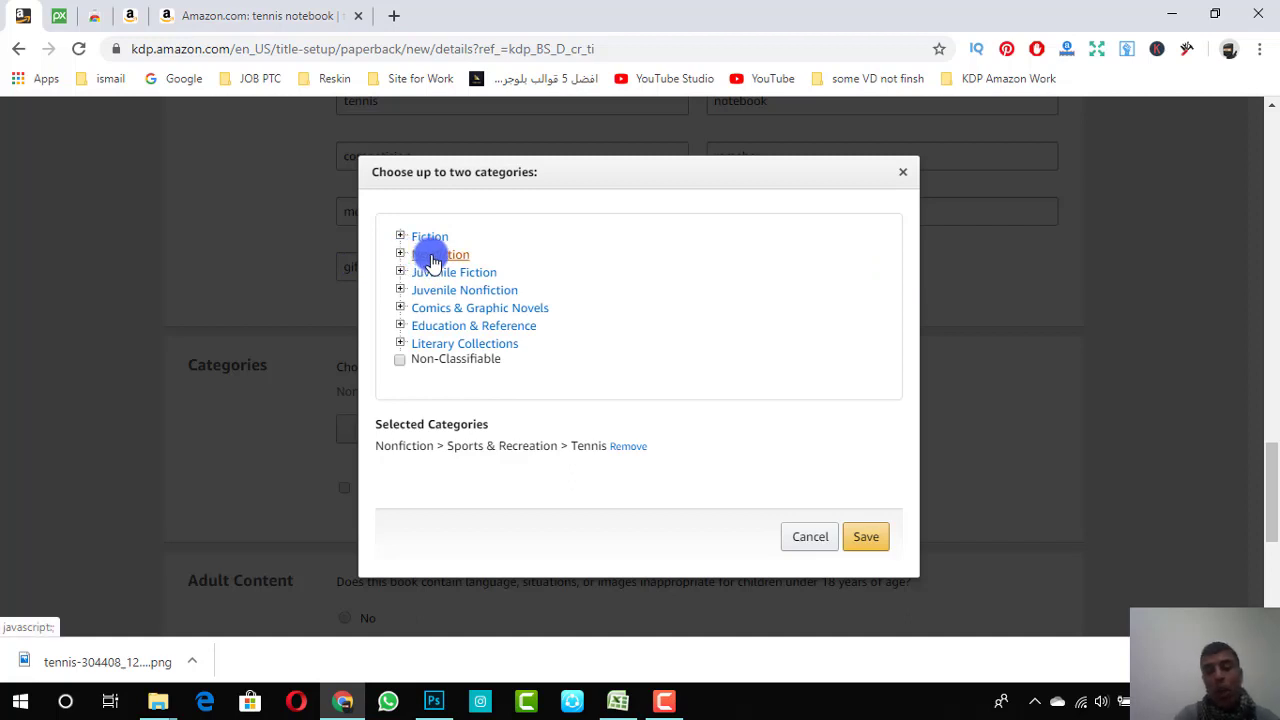
left_click(434, 256)
scroll(434, 262, "down", 10)
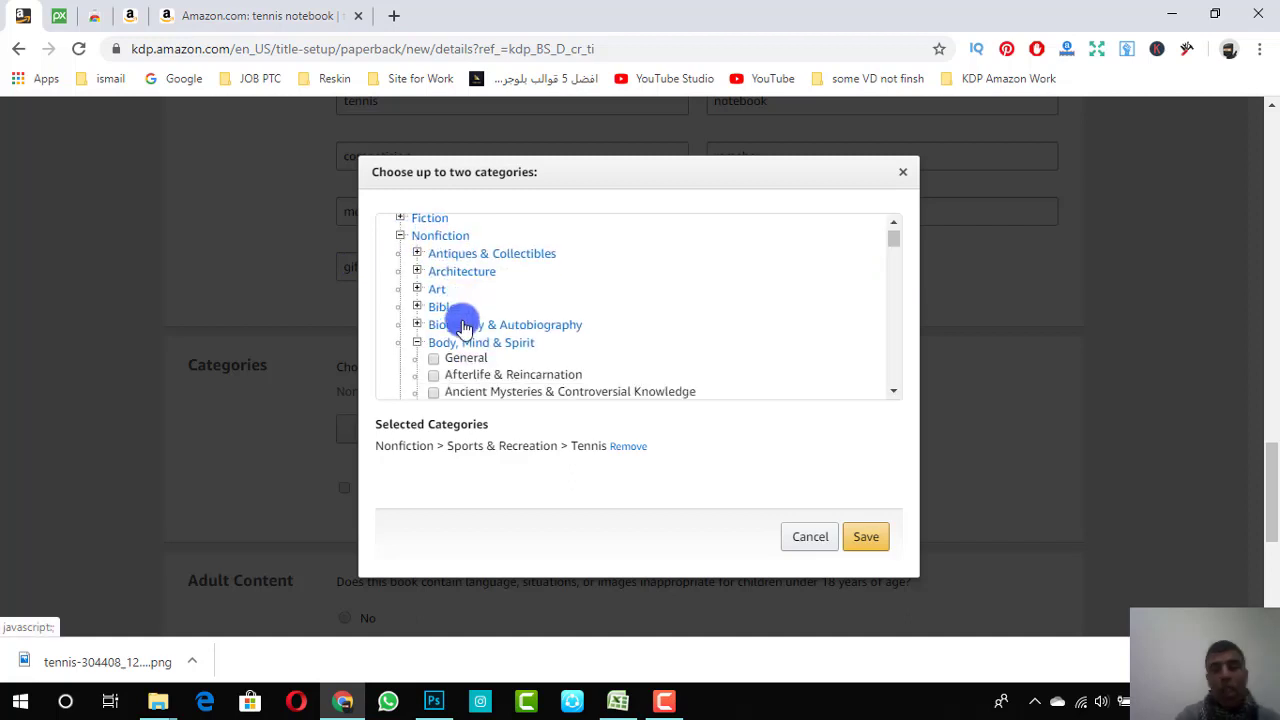
scroll(463, 331, "down", 15)
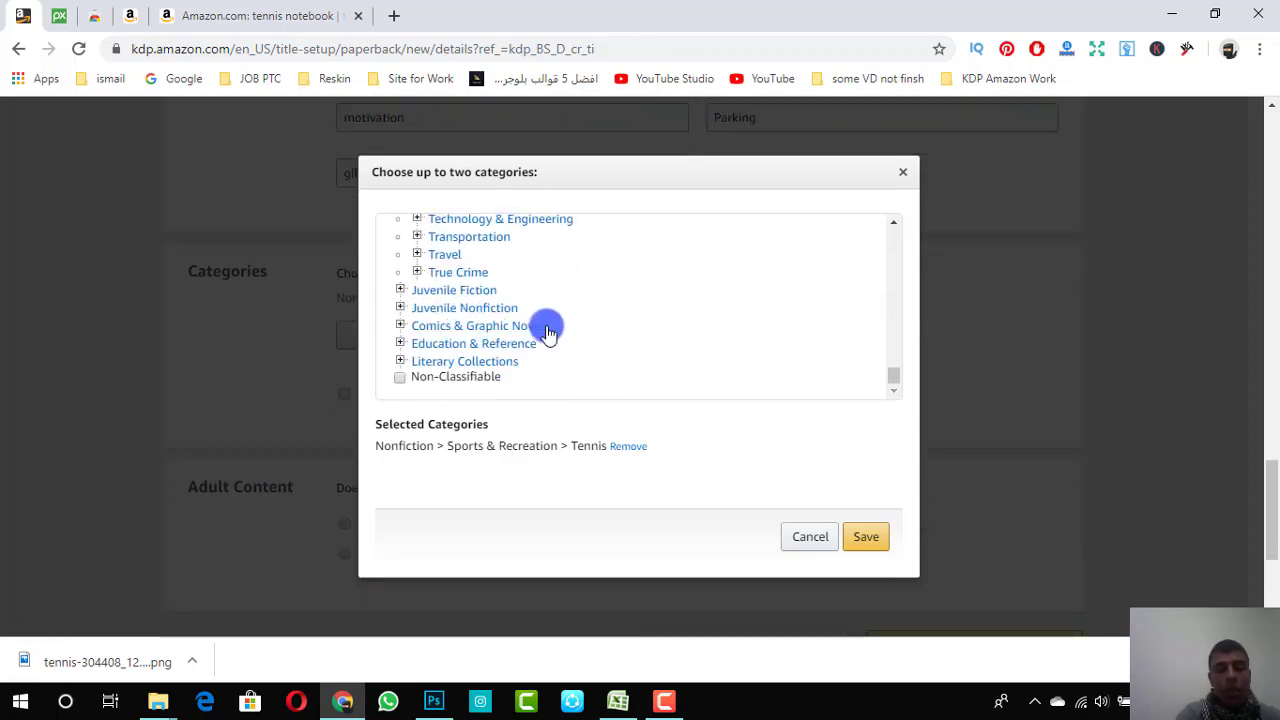
left_click(500, 327)
scroll(502, 335, "up", 8)
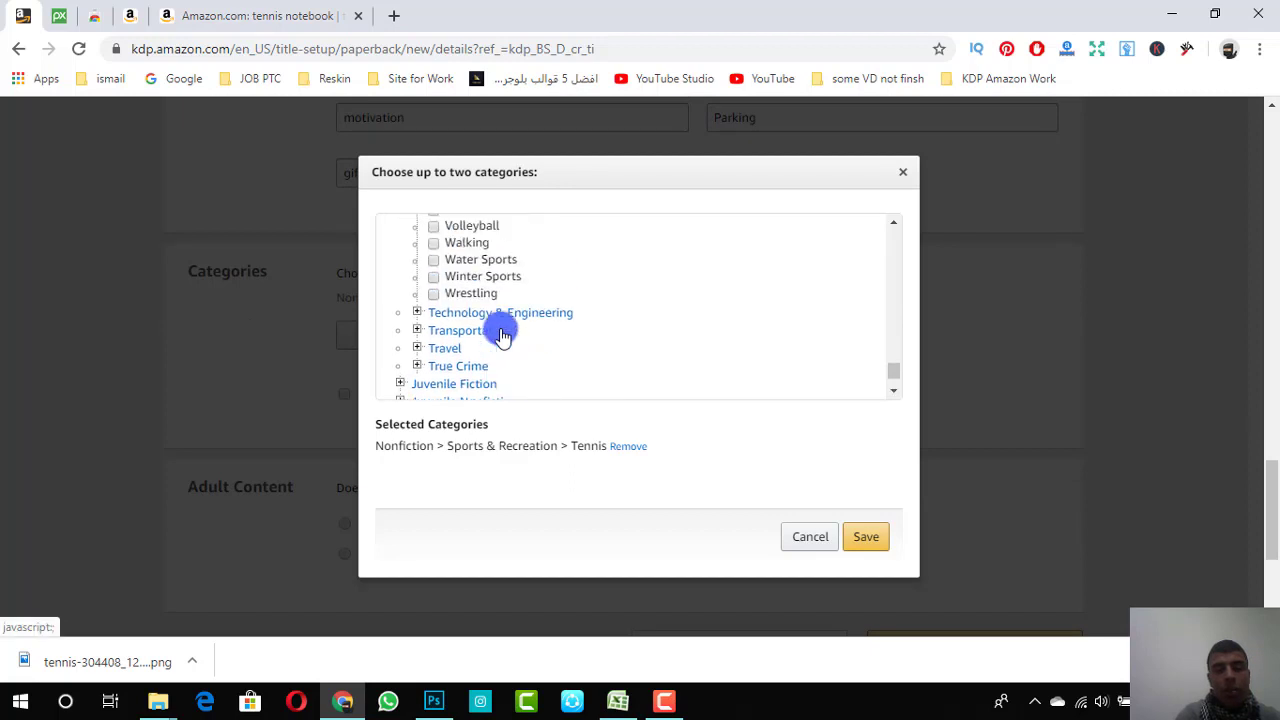
scroll(502, 335, "up", 5)
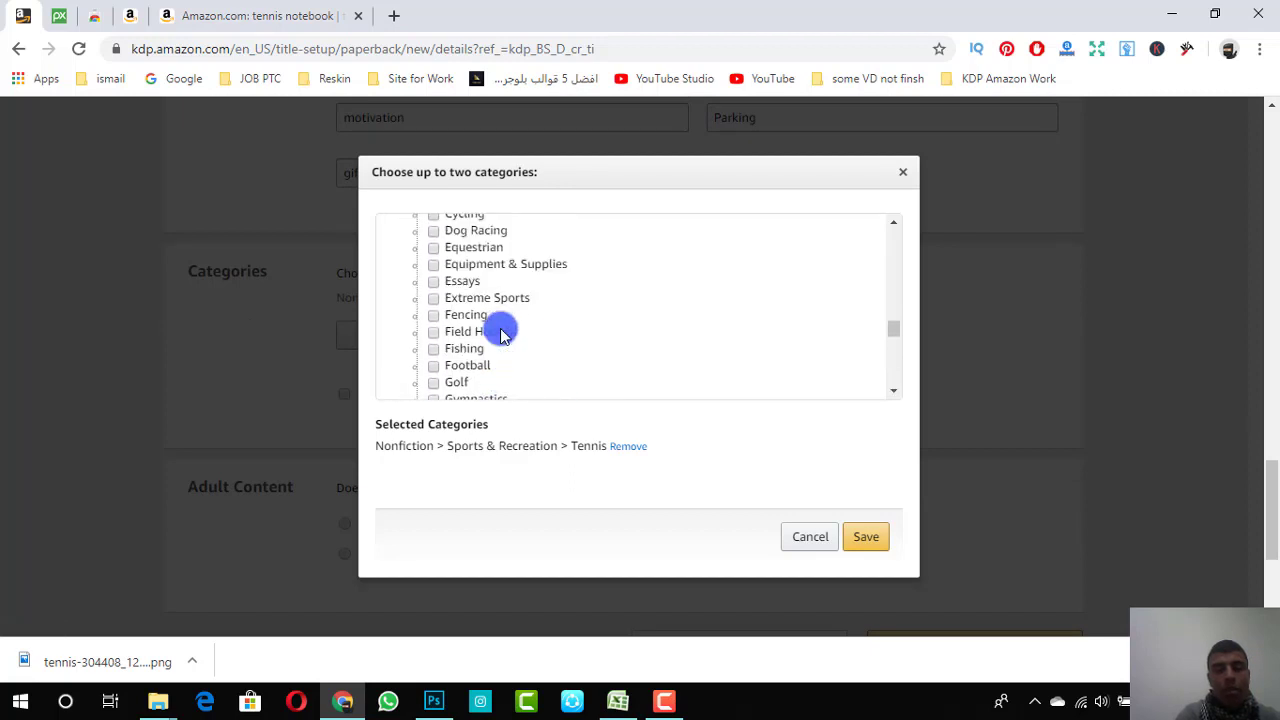
scroll(502, 335, "up", 4)
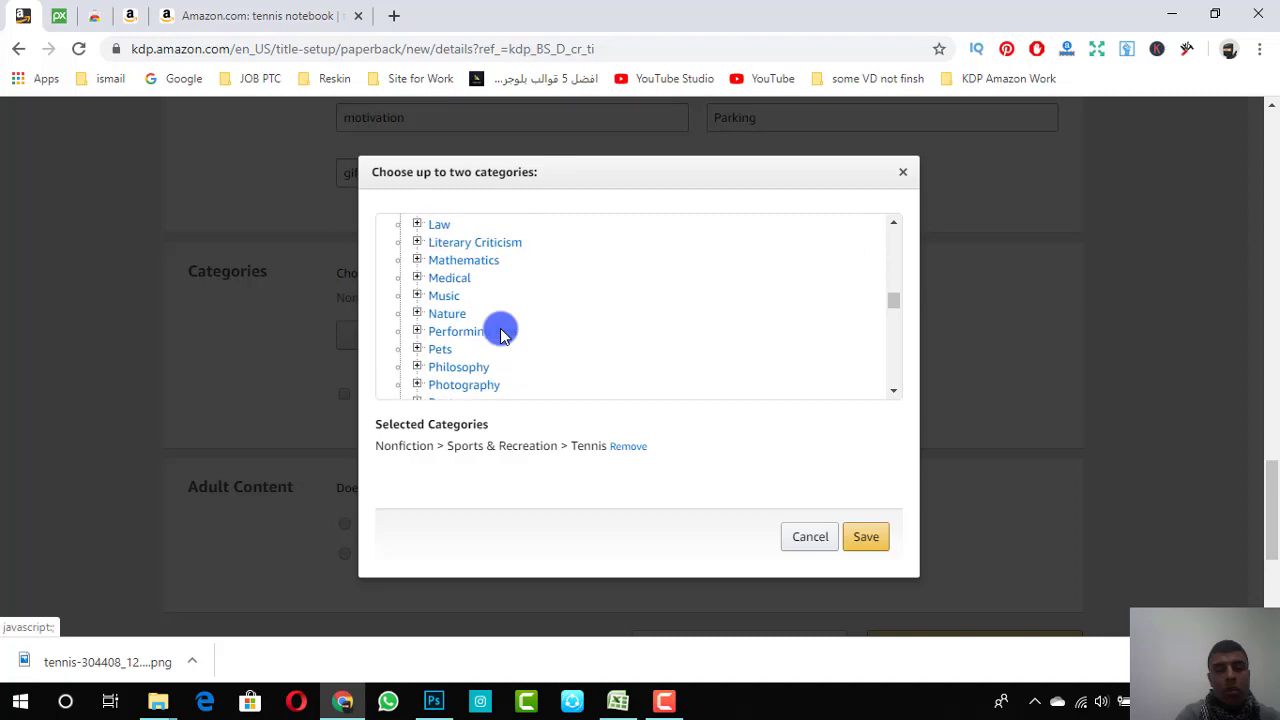
scroll(502, 335, "down", 7)
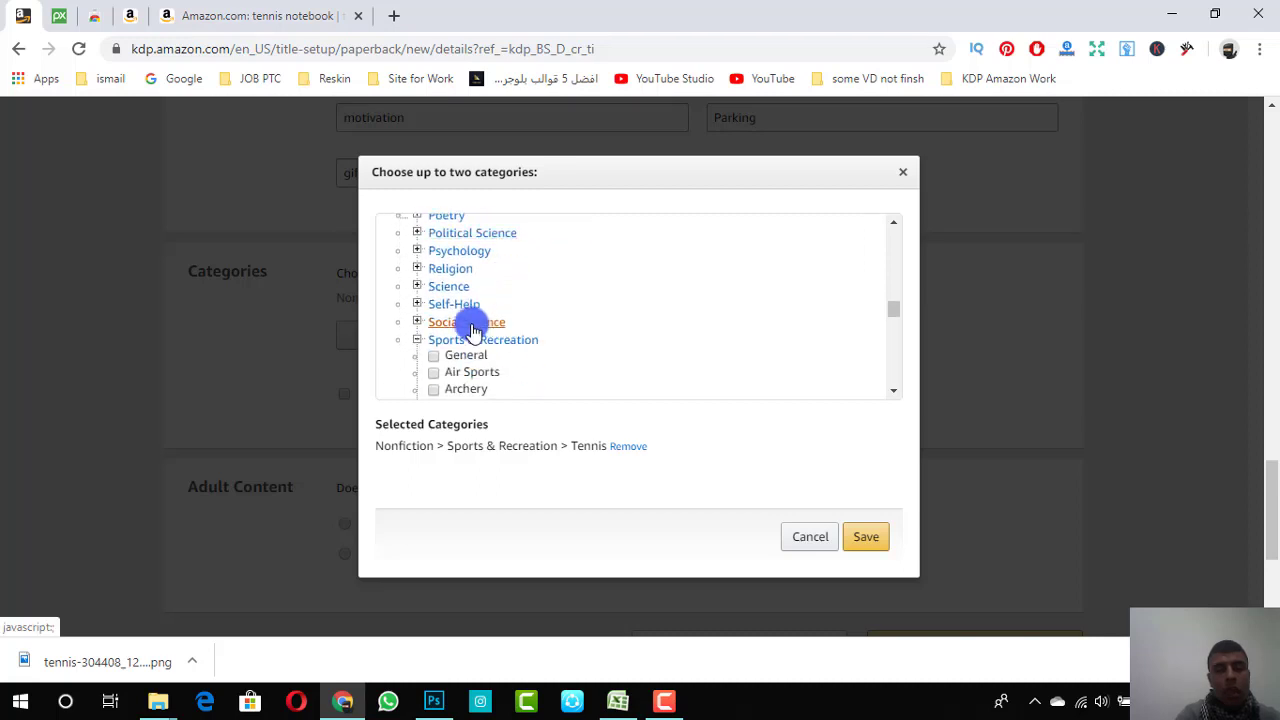
left_click(420, 305)
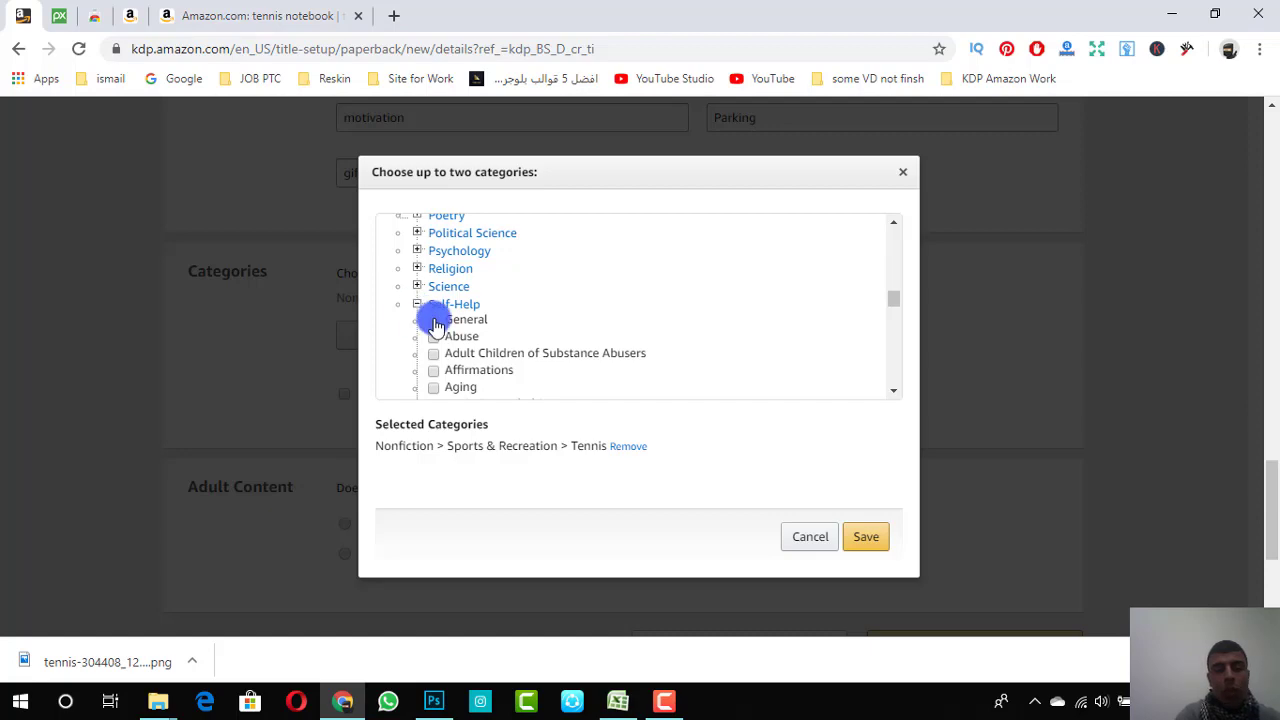
left_click(434, 321)
left_click(864, 540)
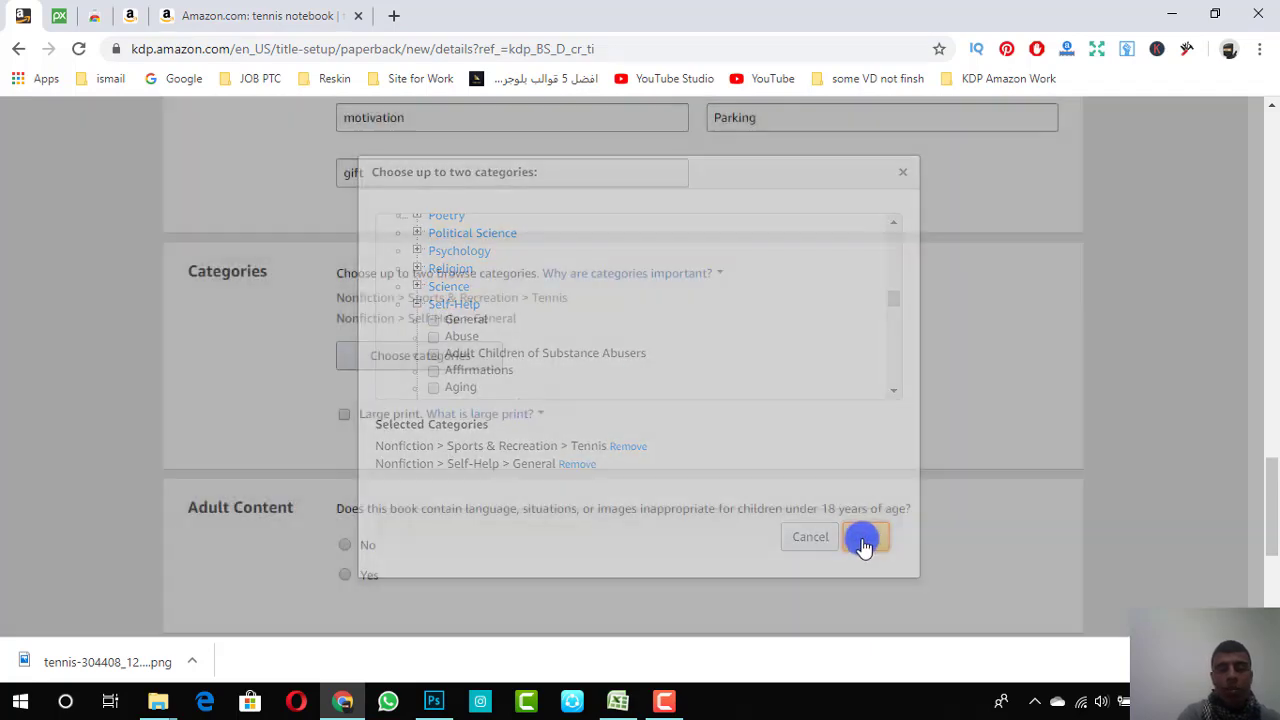
Step: Answer No to the adult content question, then save the paperback details and continue to the content stage
scroll(346, 460, "down", 2)
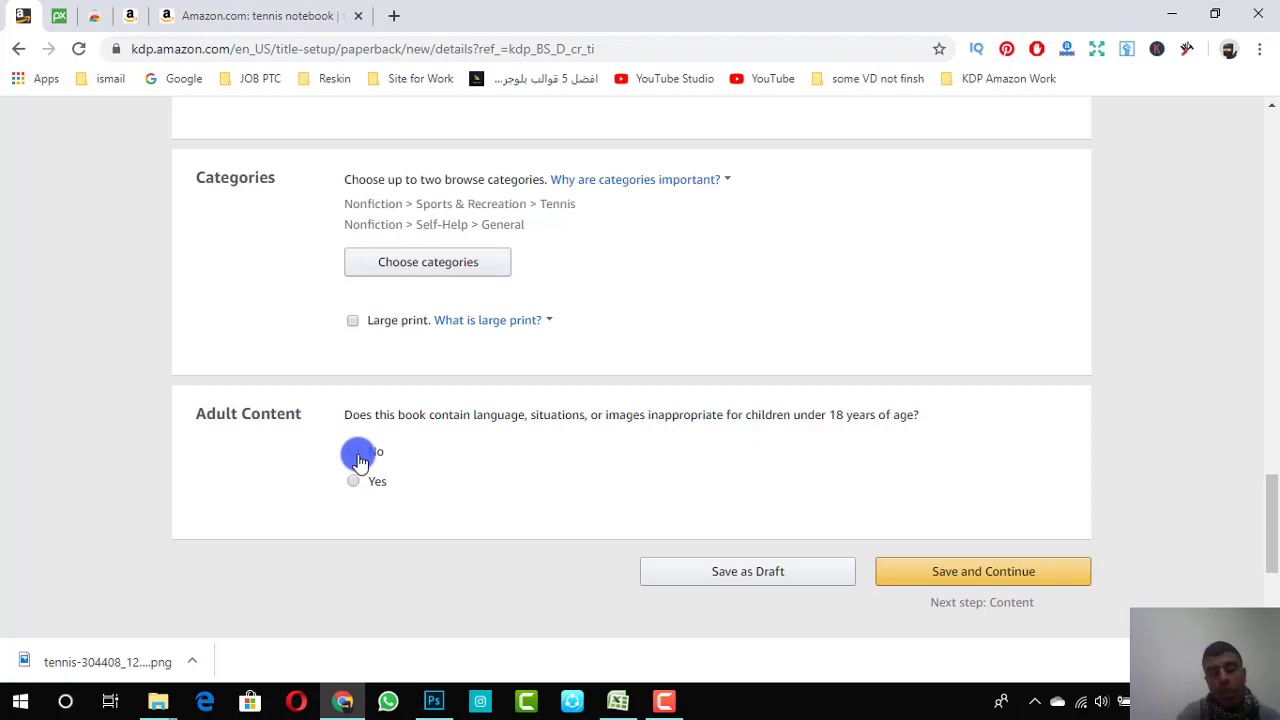
left_click(356, 455)
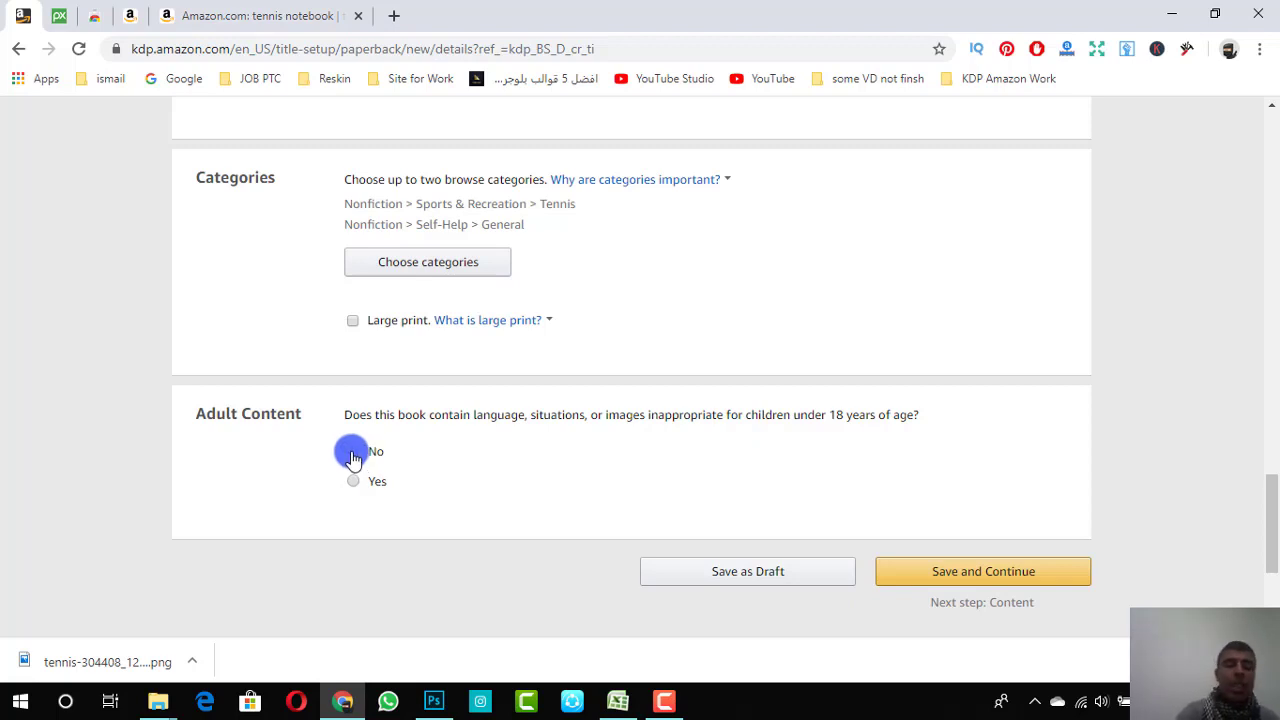
left_click(1001, 586)
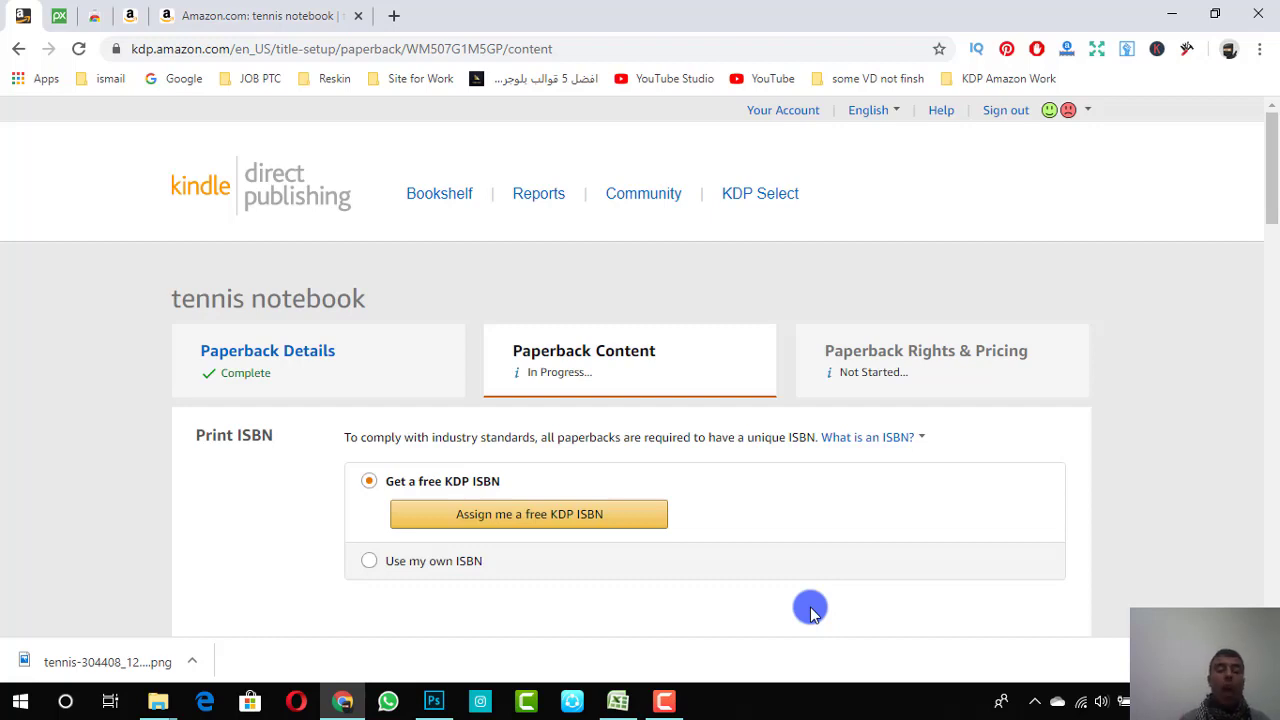
Step: Assign a free KDP ISBN to the paperback and choose the black & white interior with white paper
left_click(627, 524)
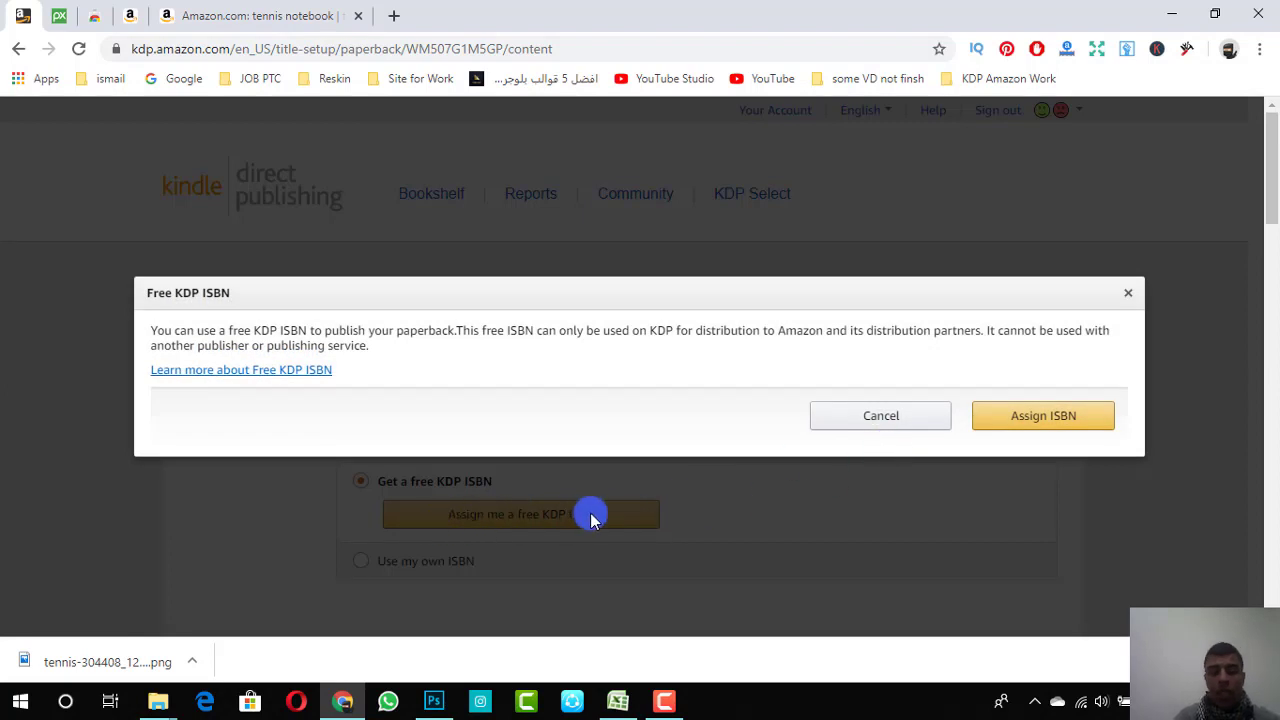
left_click(1060, 423)
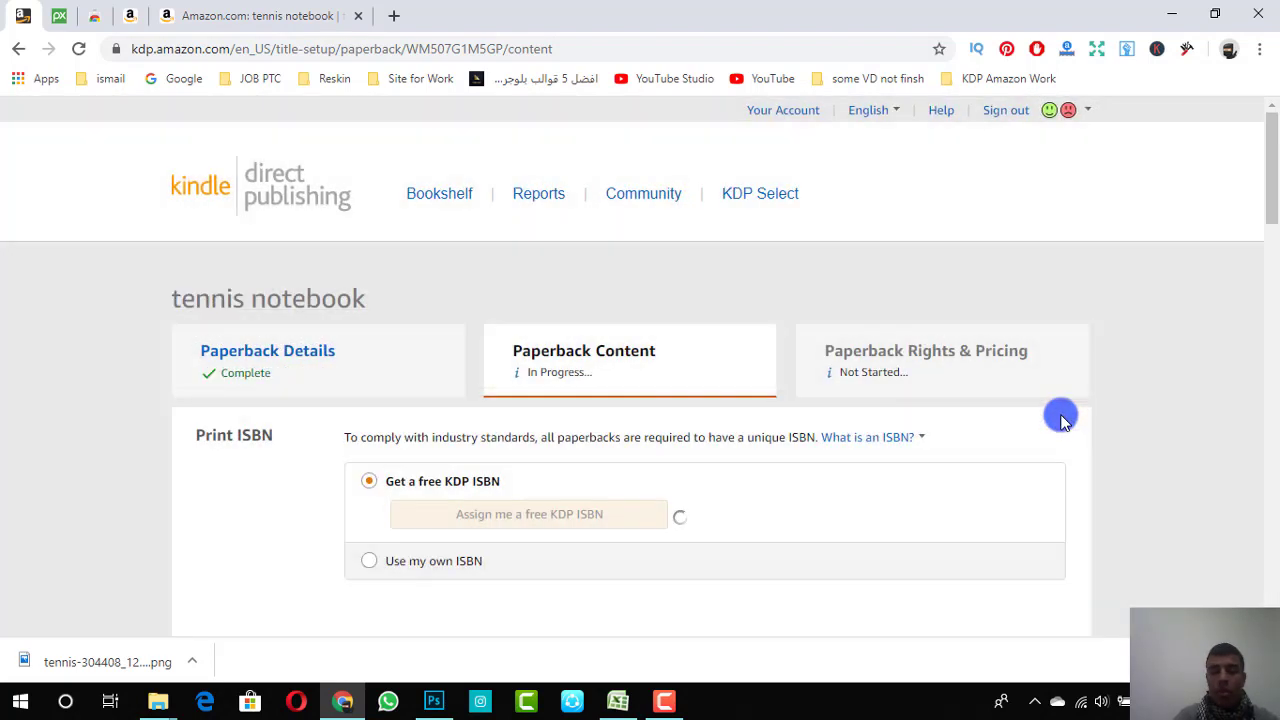
scroll(914, 470, "down", 10)
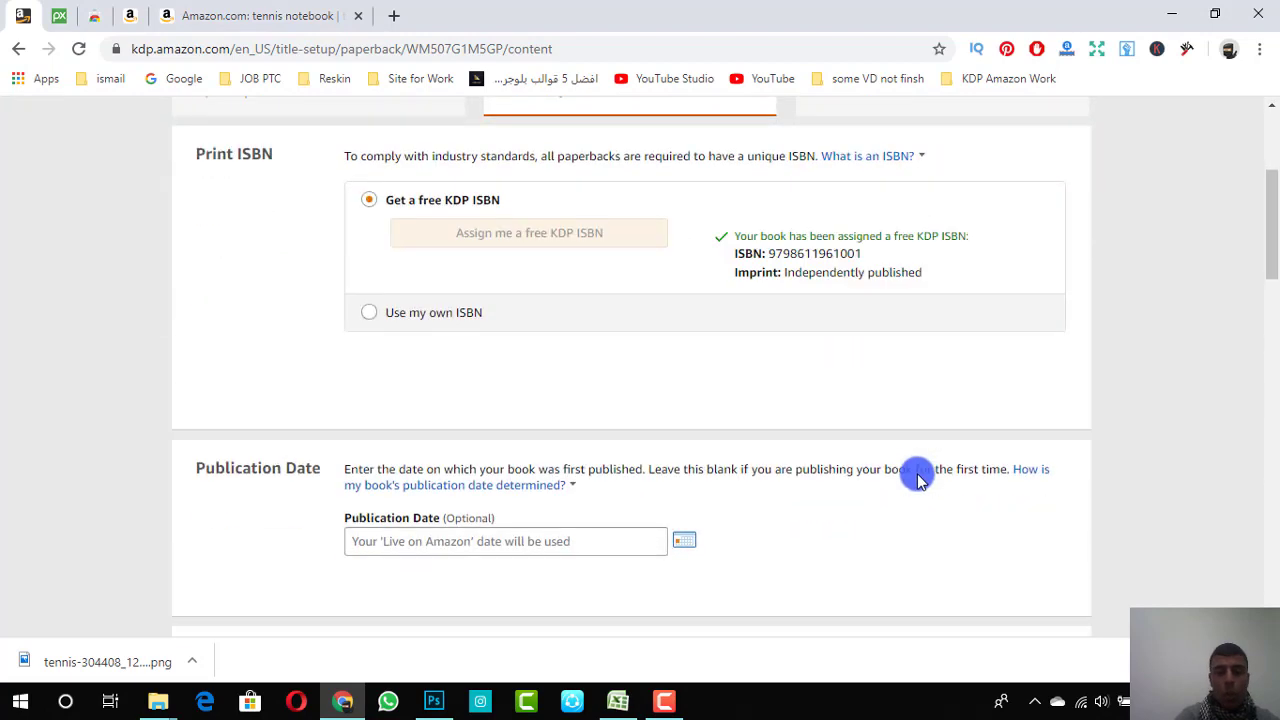
left_click(648, 203)
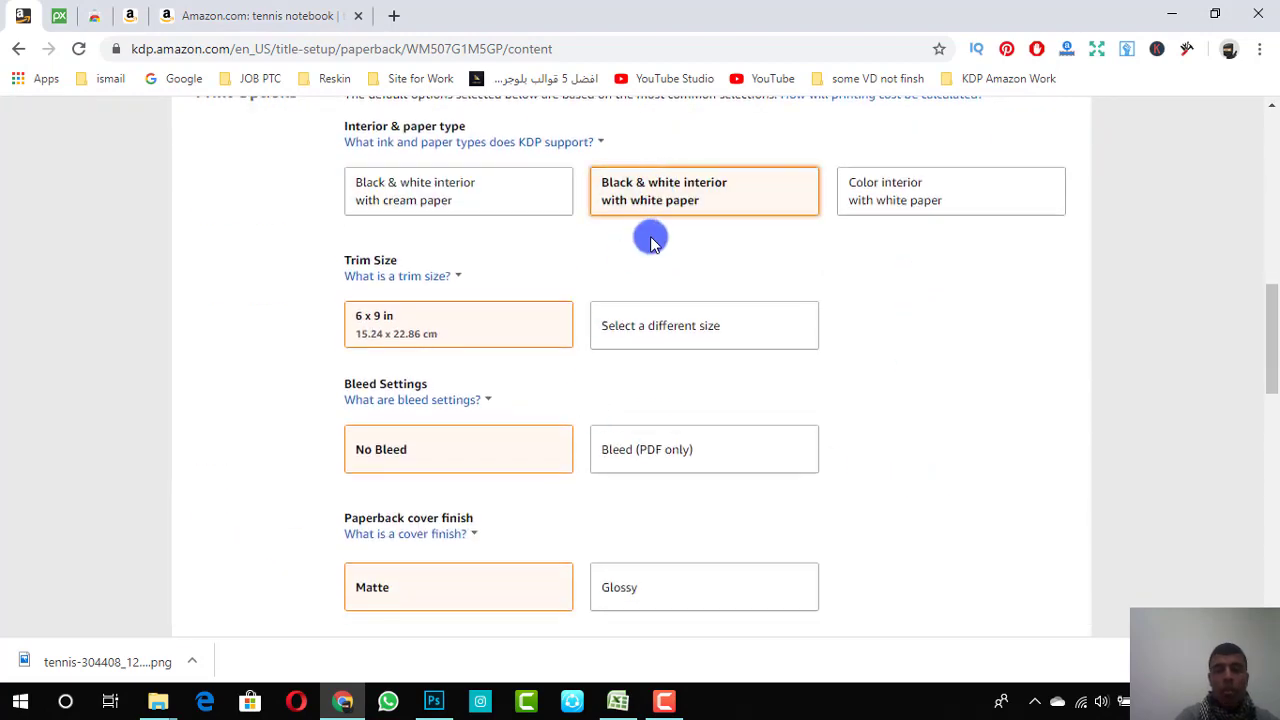
Step: Upload Notebook.pdf from the Desktop as the paperback manuscript
scroll(655, 330, "down", 4)
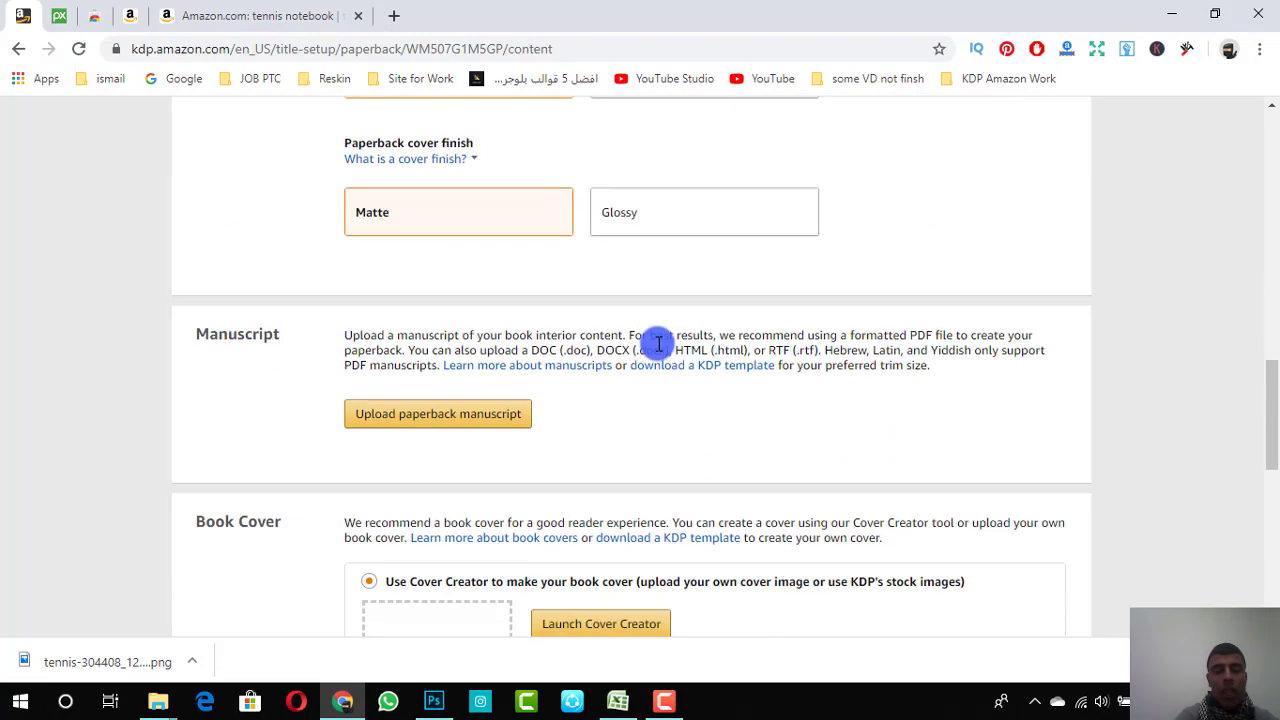
left_click(468, 419)
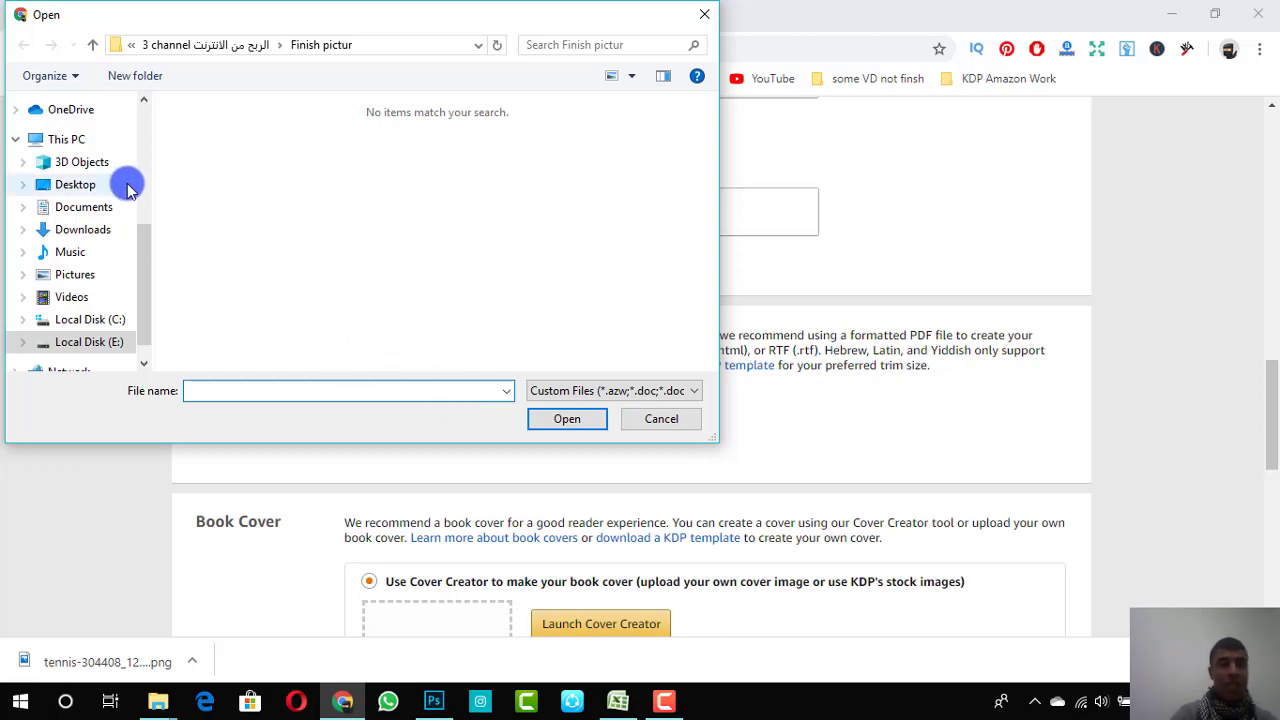
left_click(88, 187)
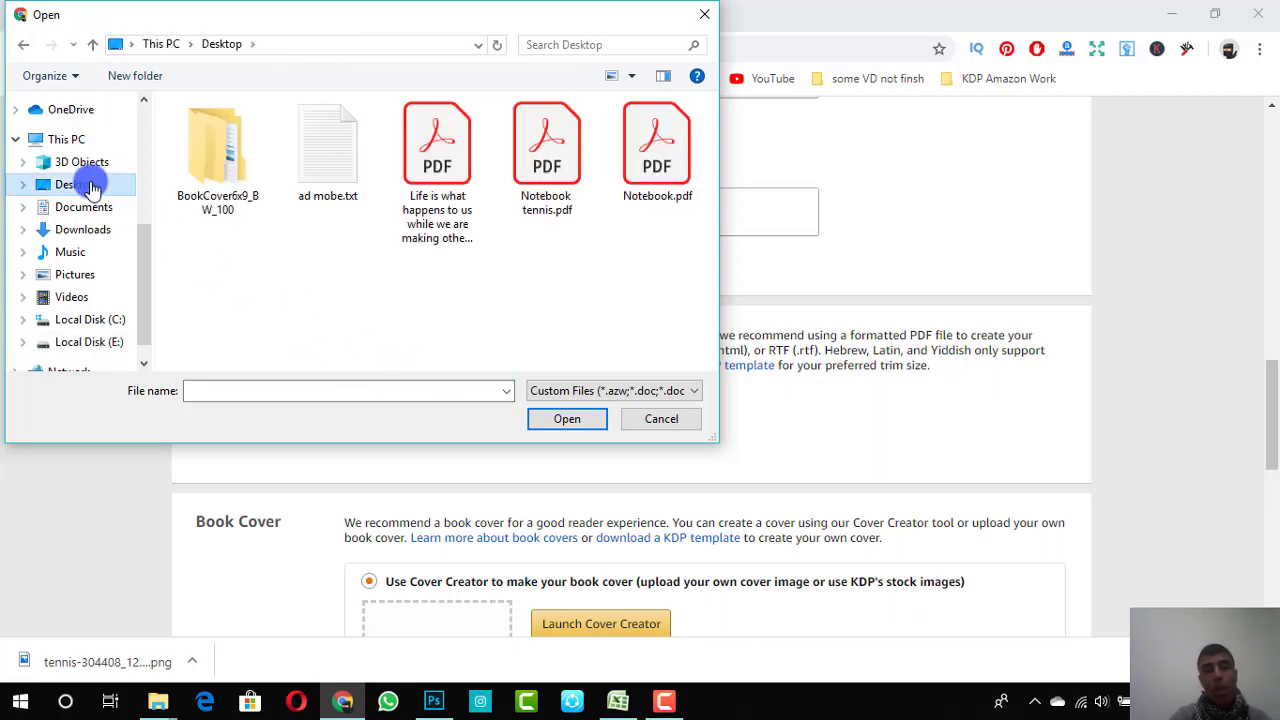
left_click(530, 155)
left_click(655, 157)
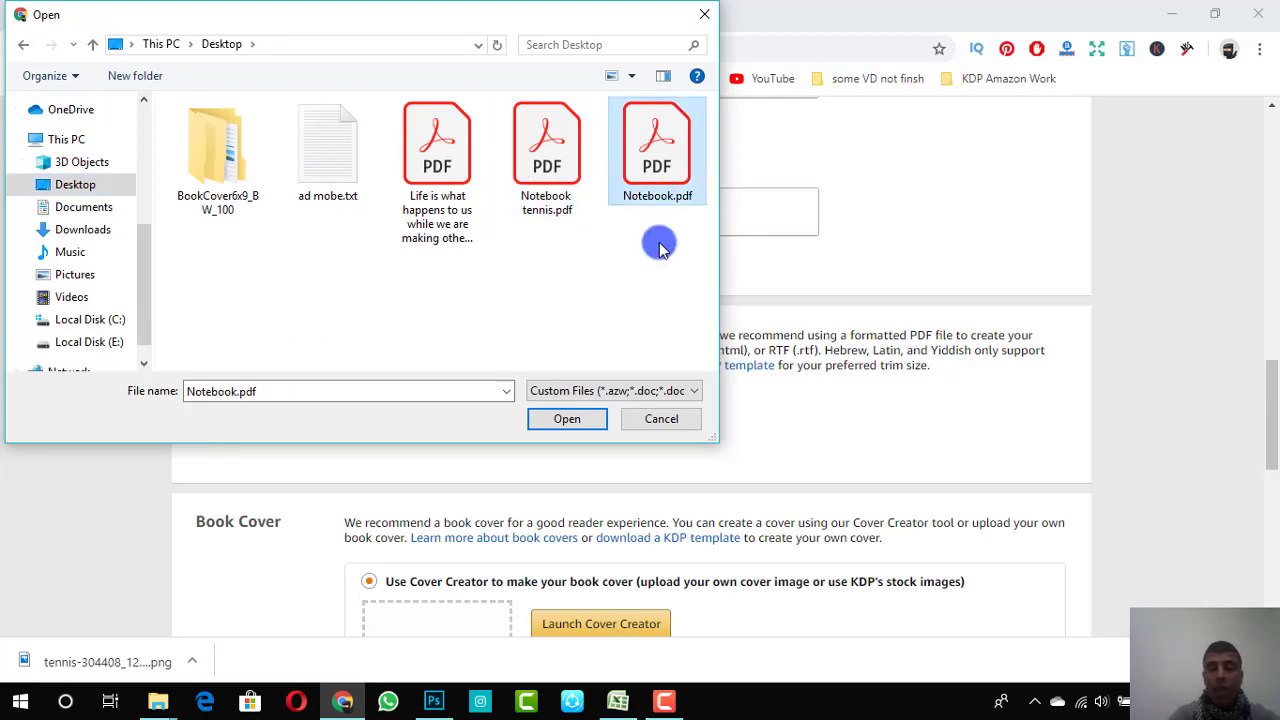
left_click(565, 421)
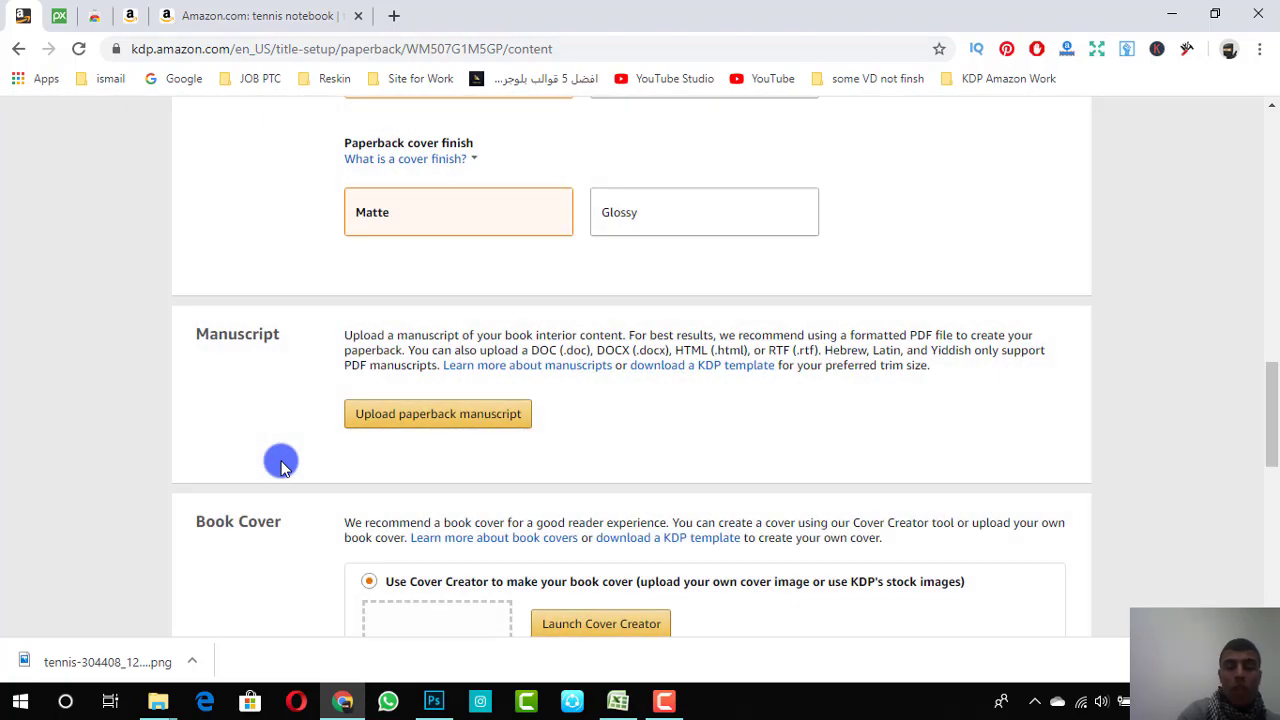
scroll(290, 460, "down", 1)
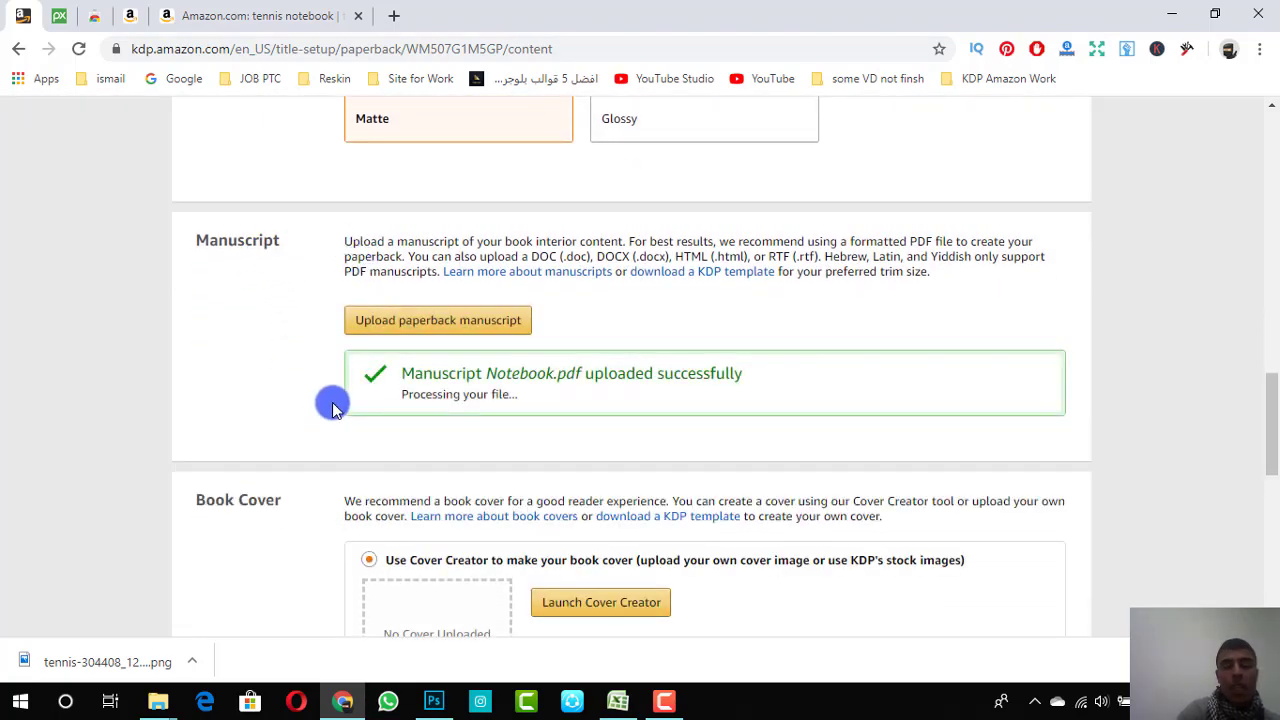
scroll(335, 422, "down", 1)
scroll(335, 422, "down", 1)
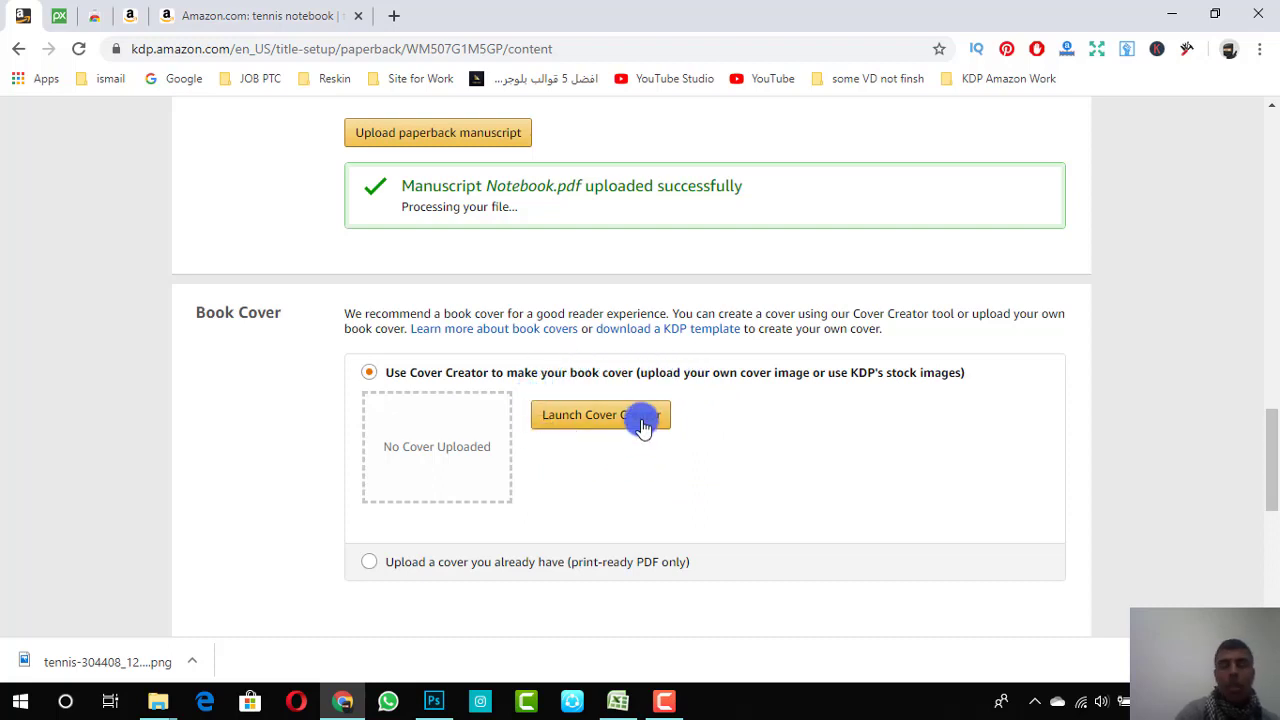
left_click(664, 701)
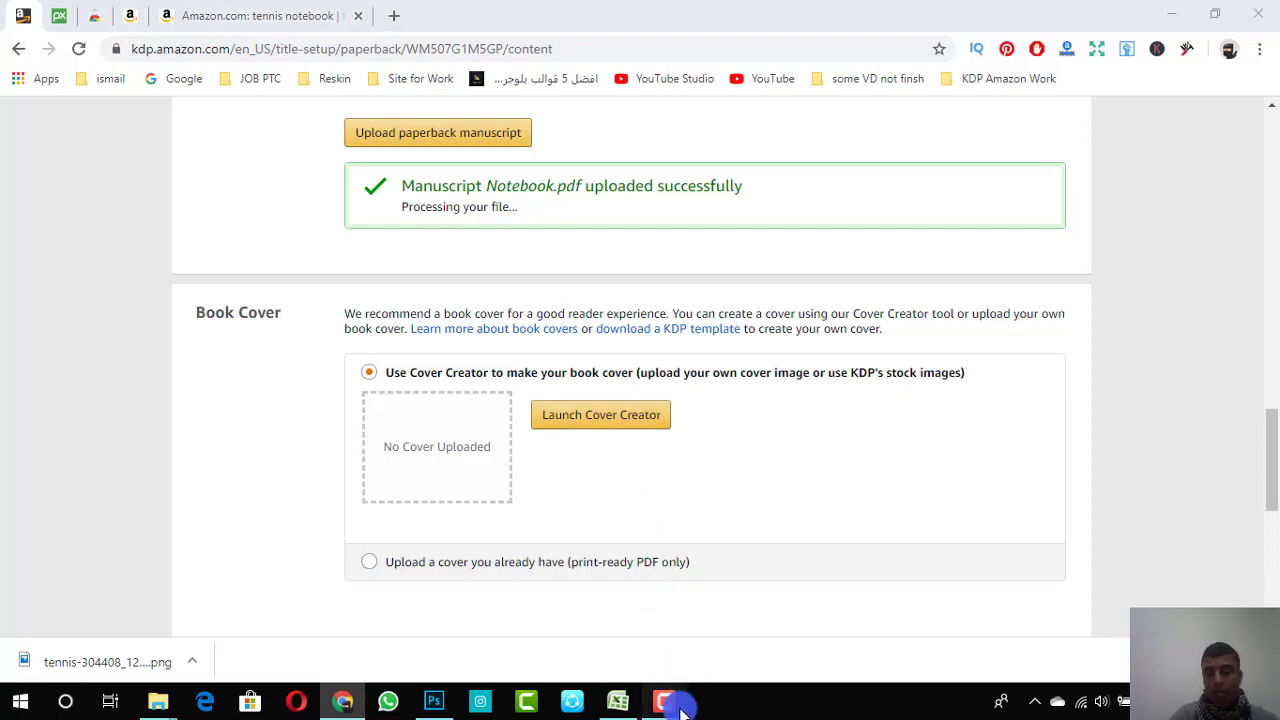
left_click(1073, 610)
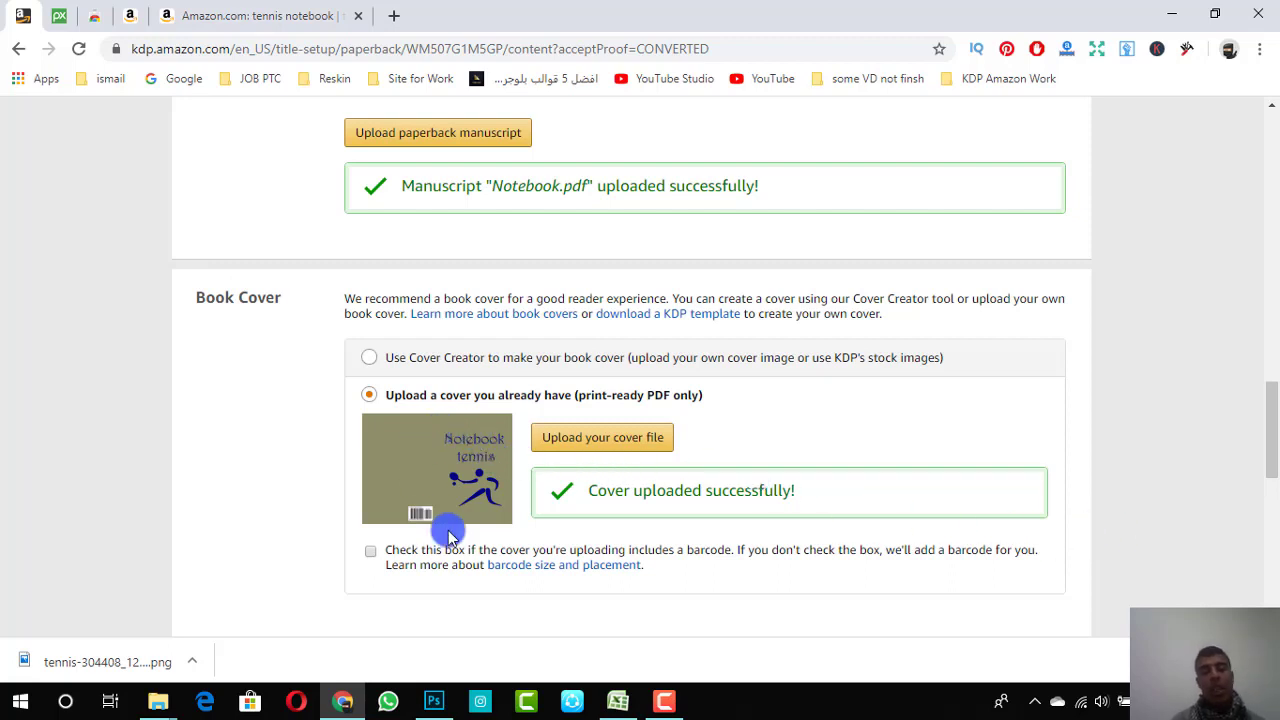
Step: Launch the print preview of the uploaded notebook despite the screen size warning, and approve the proof
scroll(386, 477, "down", 2)
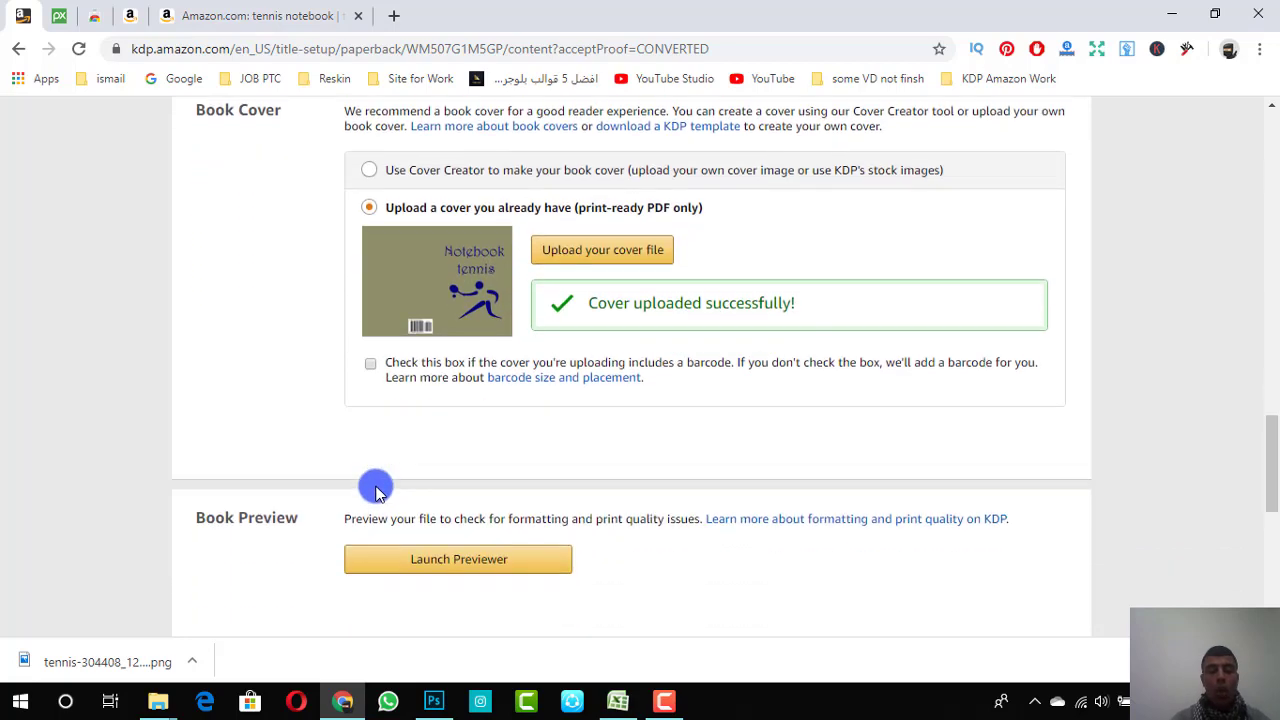
left_click(422, 566)
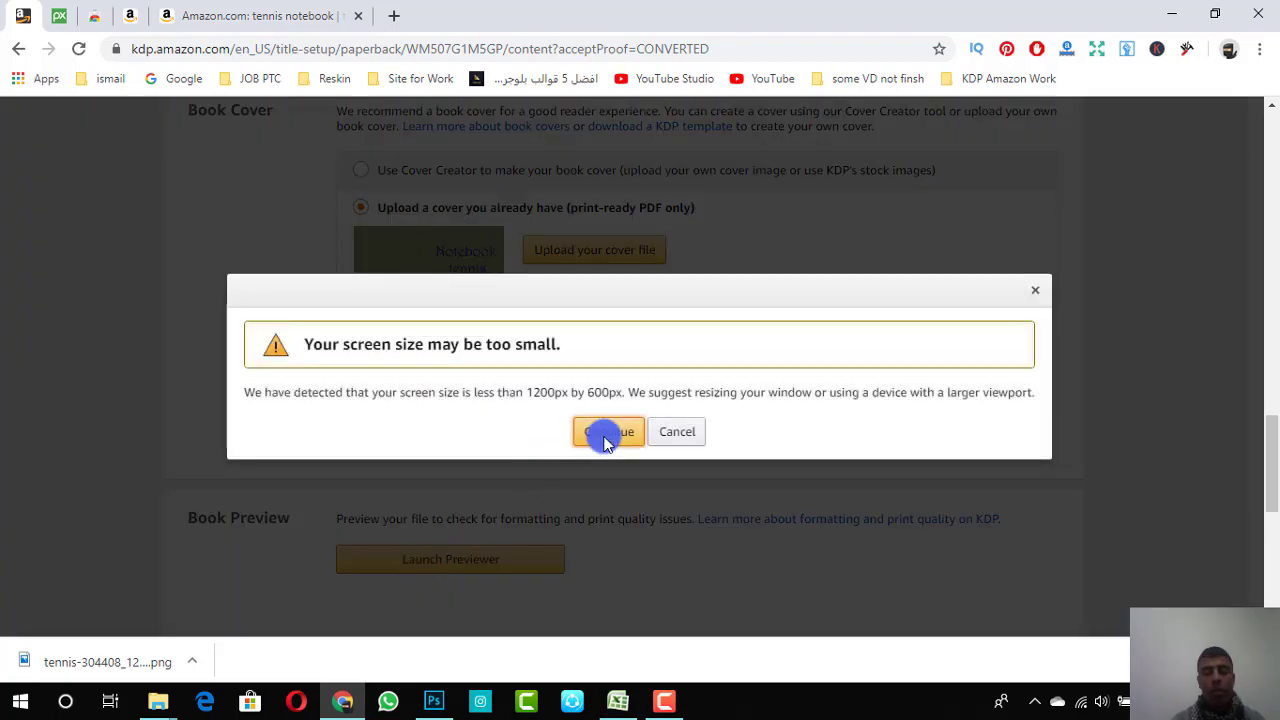
left_click(606, 433)
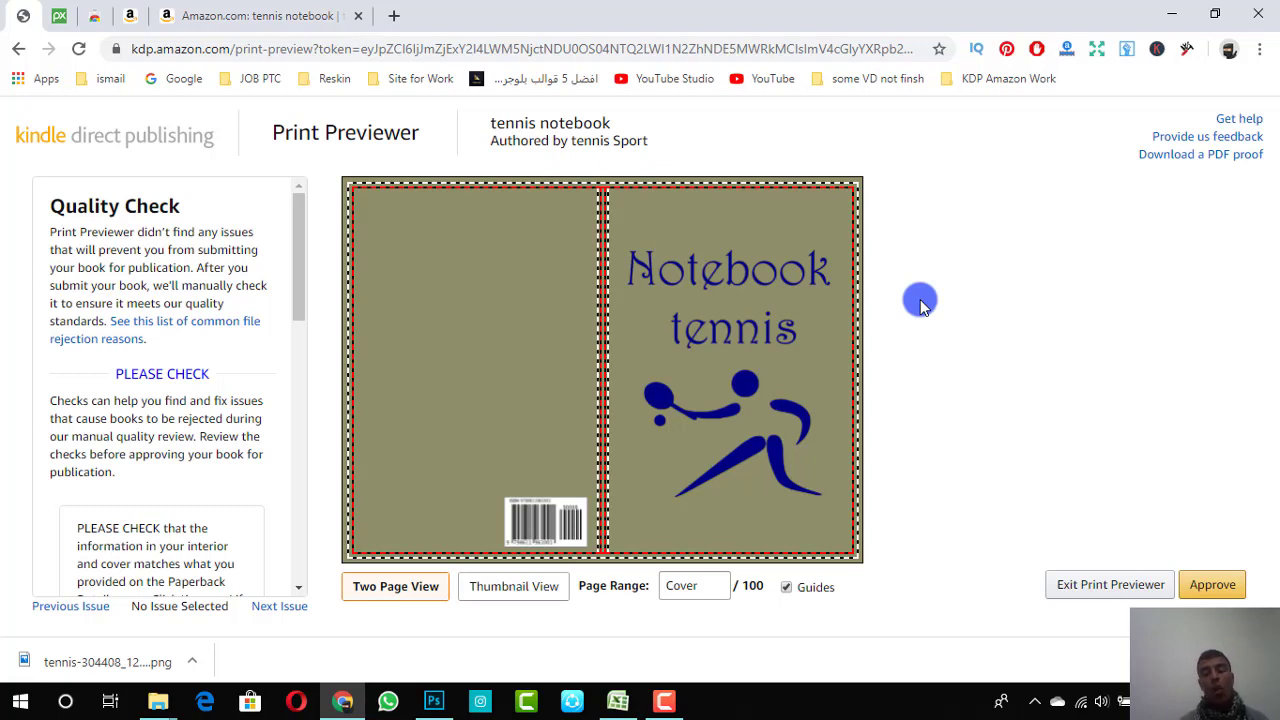
left_click(1233, 588)
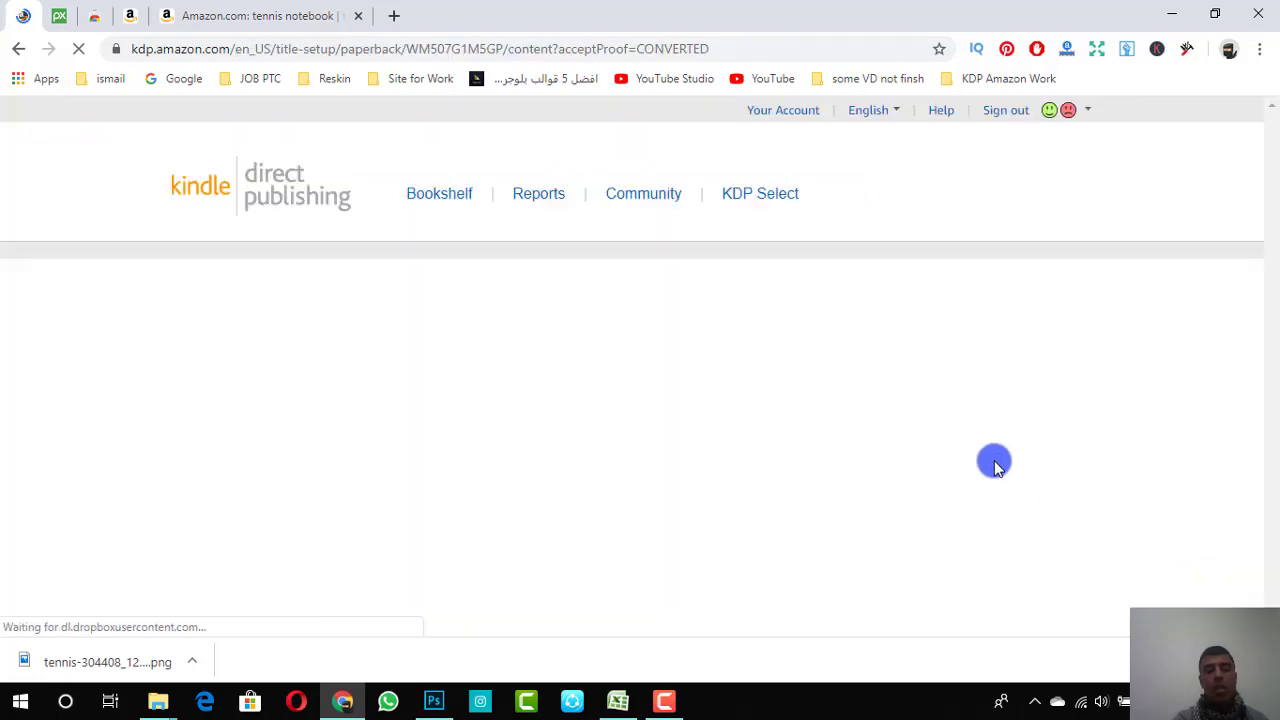
Step: Save the paperback content and continue to the rights and pricing stage
scroll(995, 465, "down", 20)
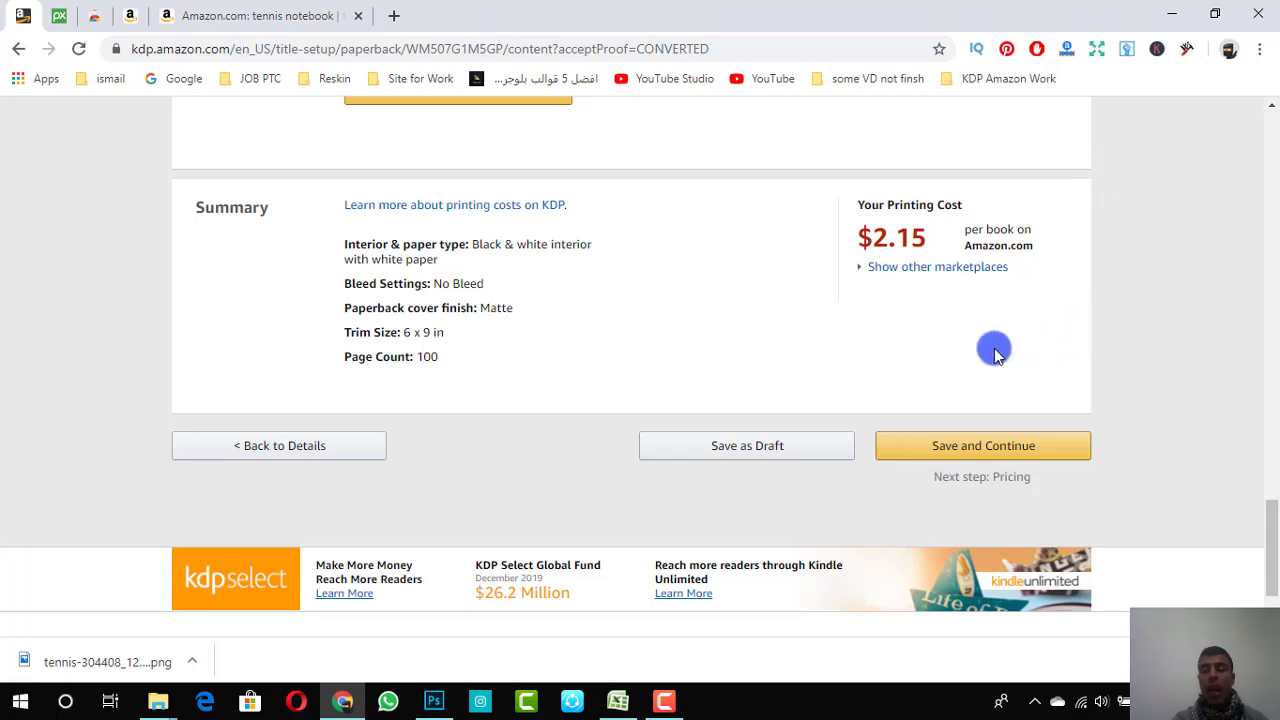
left_click(951, 442)
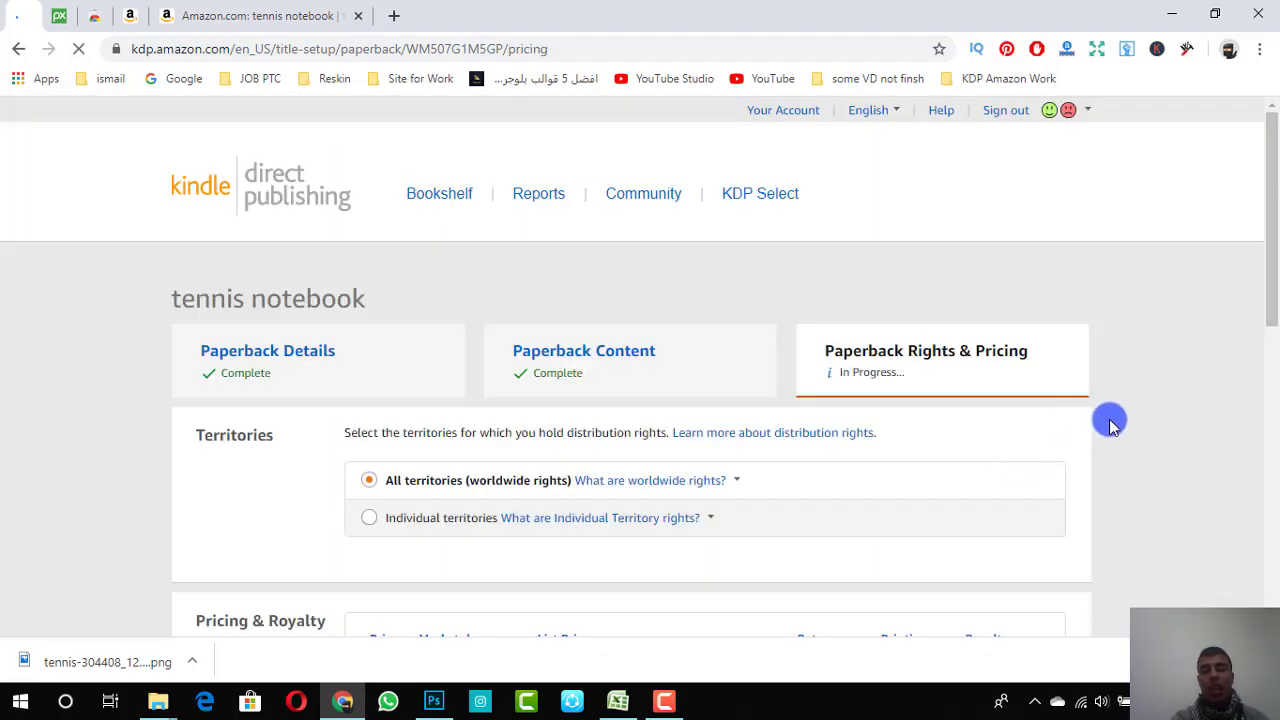
scroll(1110, 425, "down", 1)
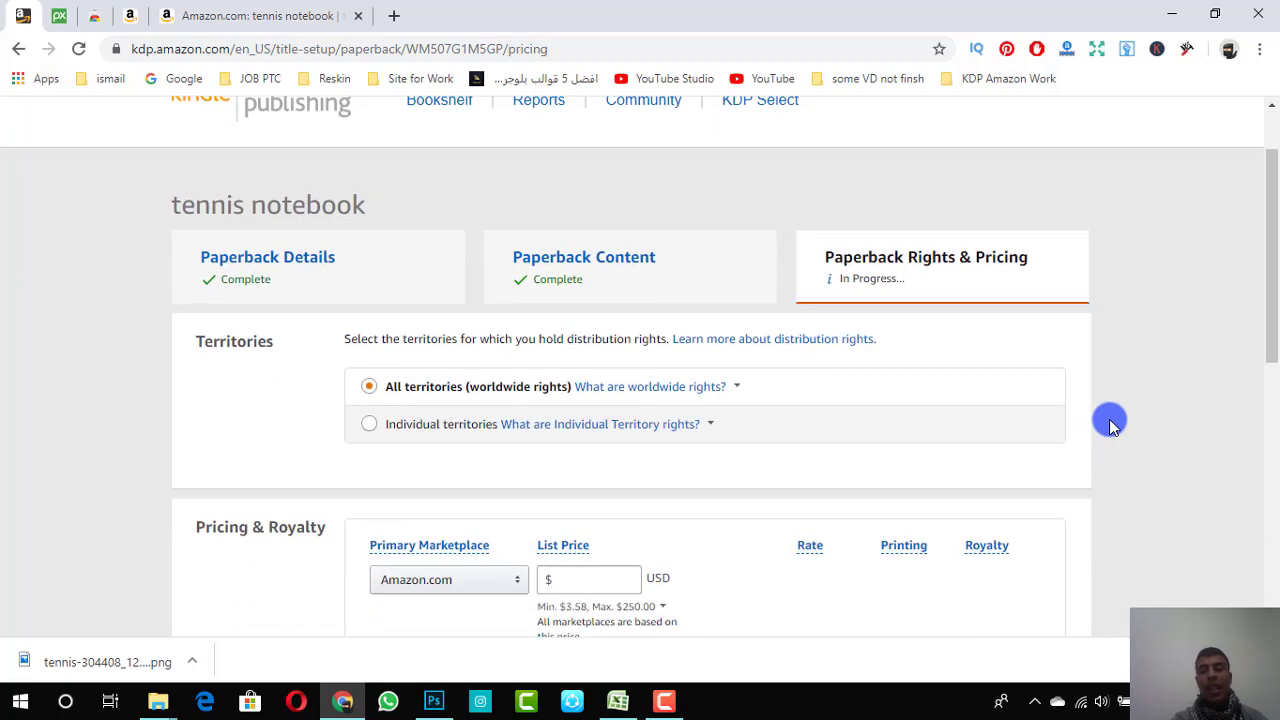